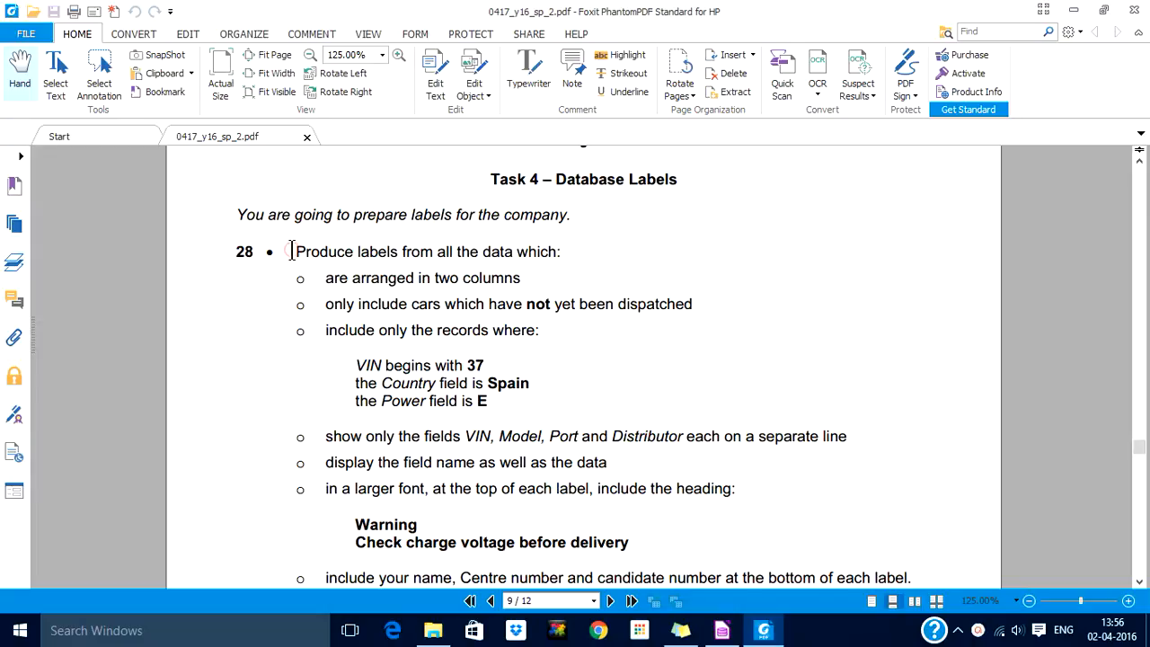
- Review the label task's opening requirements, switch to LibreOffice Base, and create a design-view query containing the S16Cars and Table1 tables
{"action": "left_click_drag", "start_coordinate": [292, 252], "coordinate": [537, 281]}
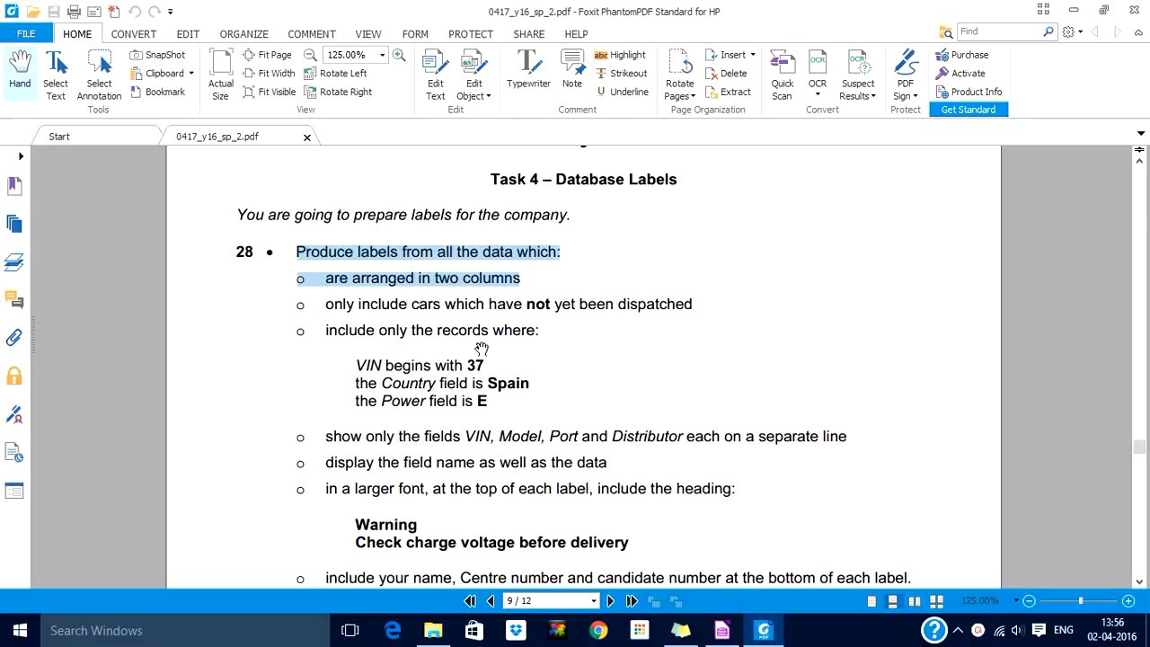
{"action": "left_click", "coordinate": [411, 329]}
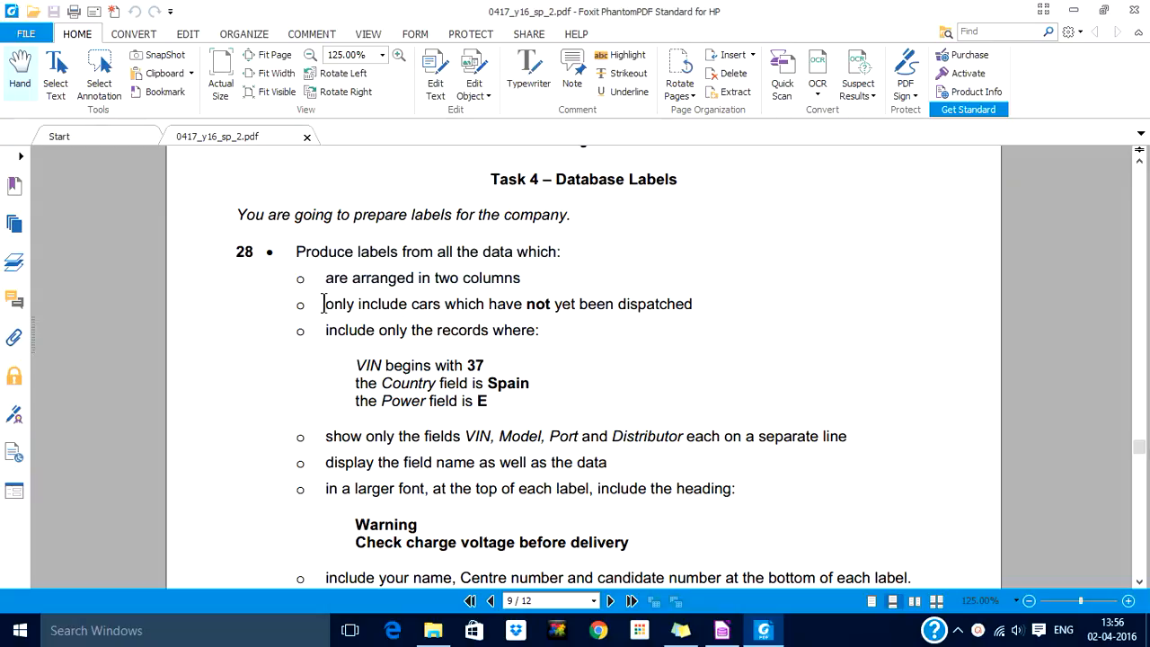
{"action": "left_click_drag", "start_coordinate": [325, 304], "coordinate": [702, 302]}
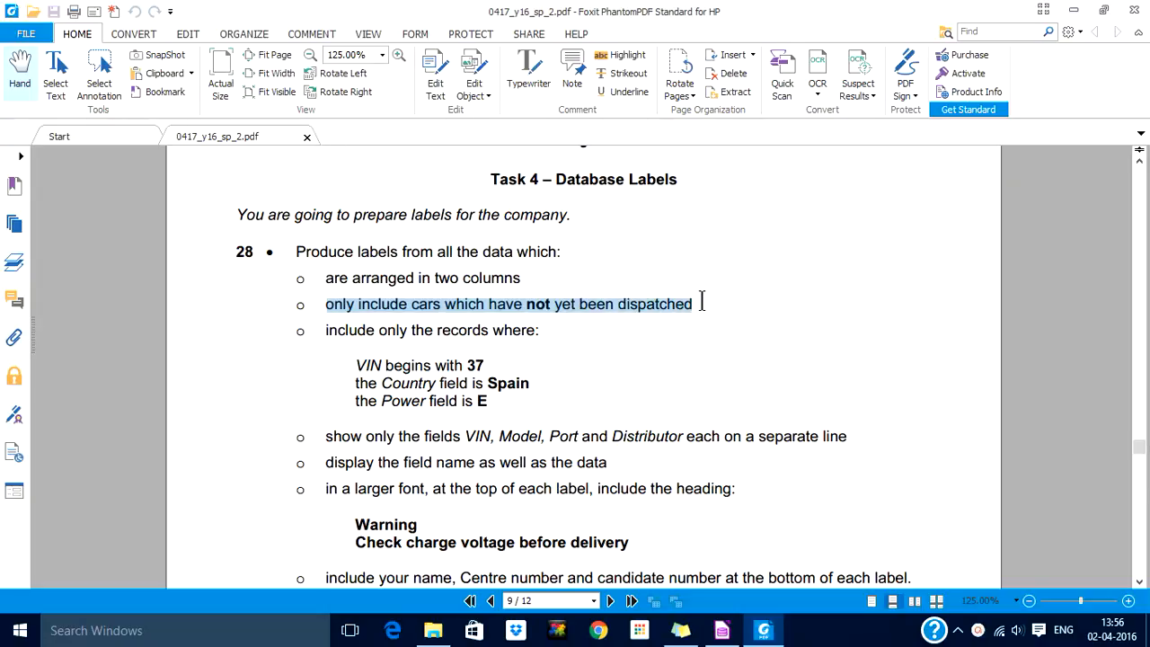
{"action": "left_click", "coordinate": [722, 631]}
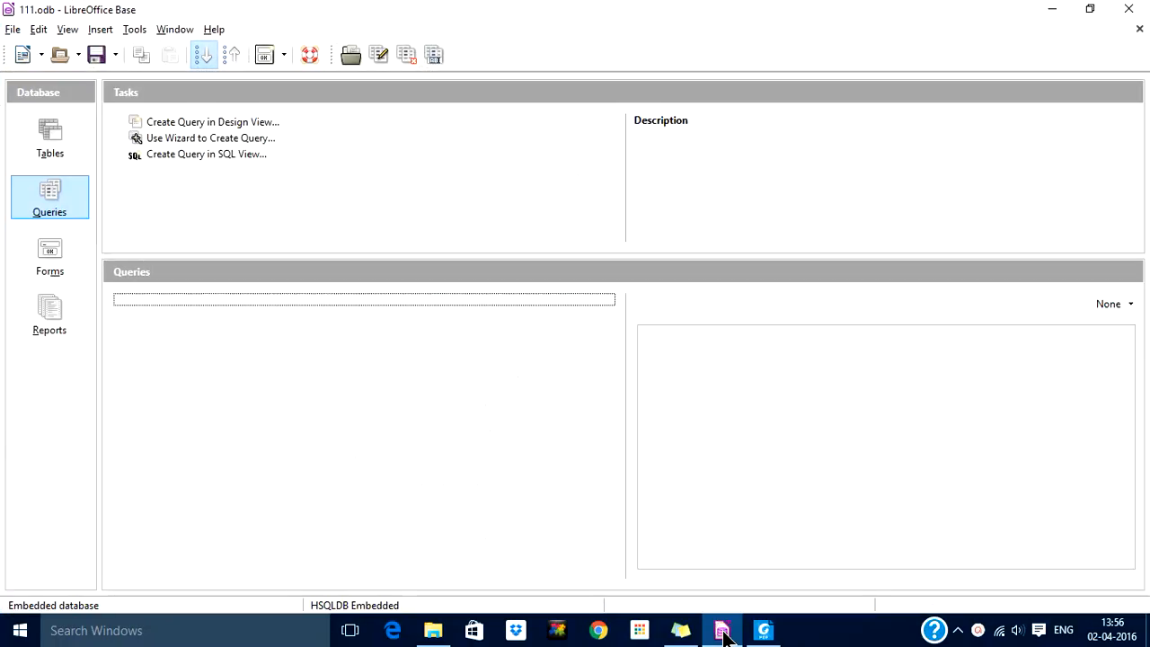
{"action": "left_click", "coordinate": [45, 196]}
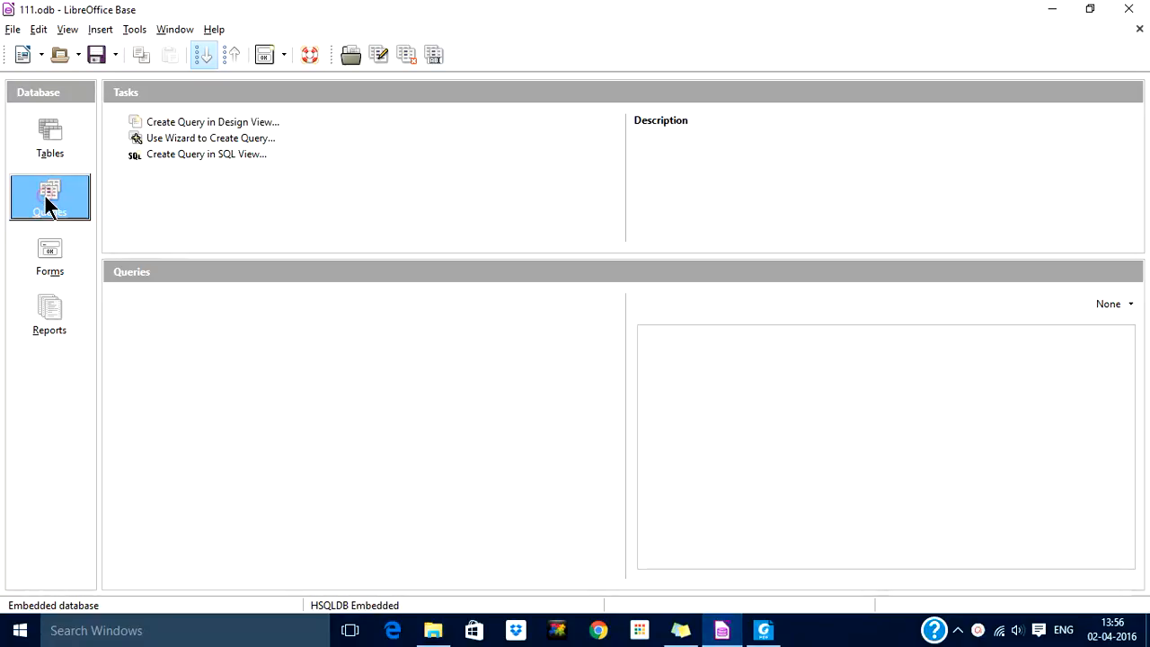
{"action": "left_click", "coordinate": [235, 119]}
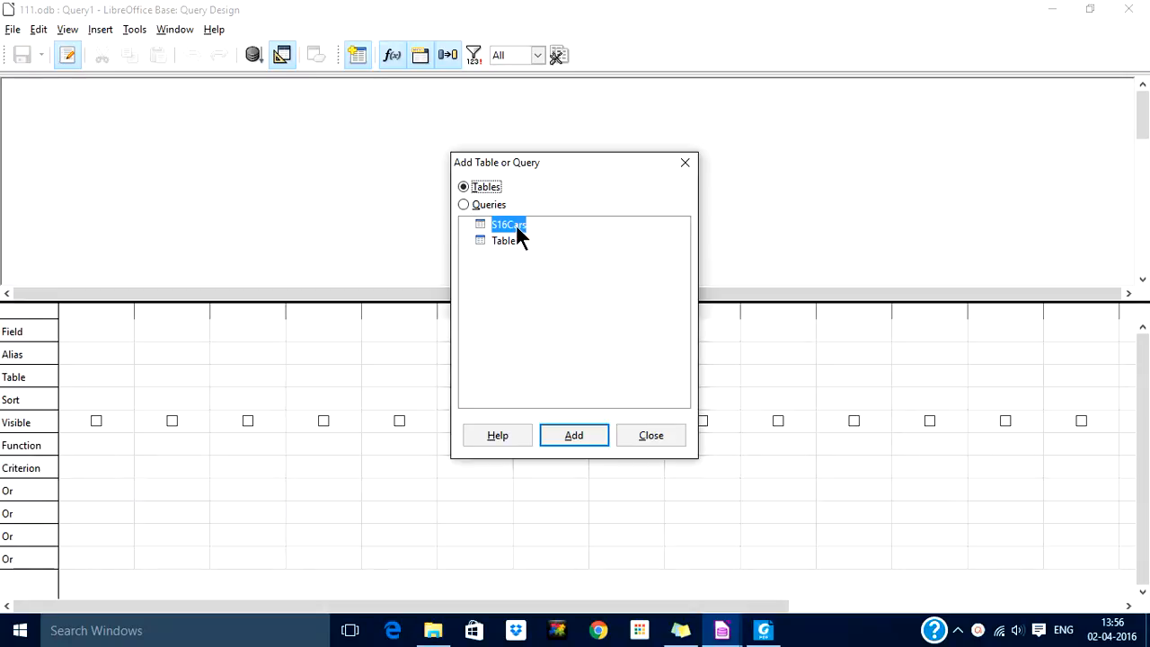
{"action": "left_click", "coordinate": [564, 436]}
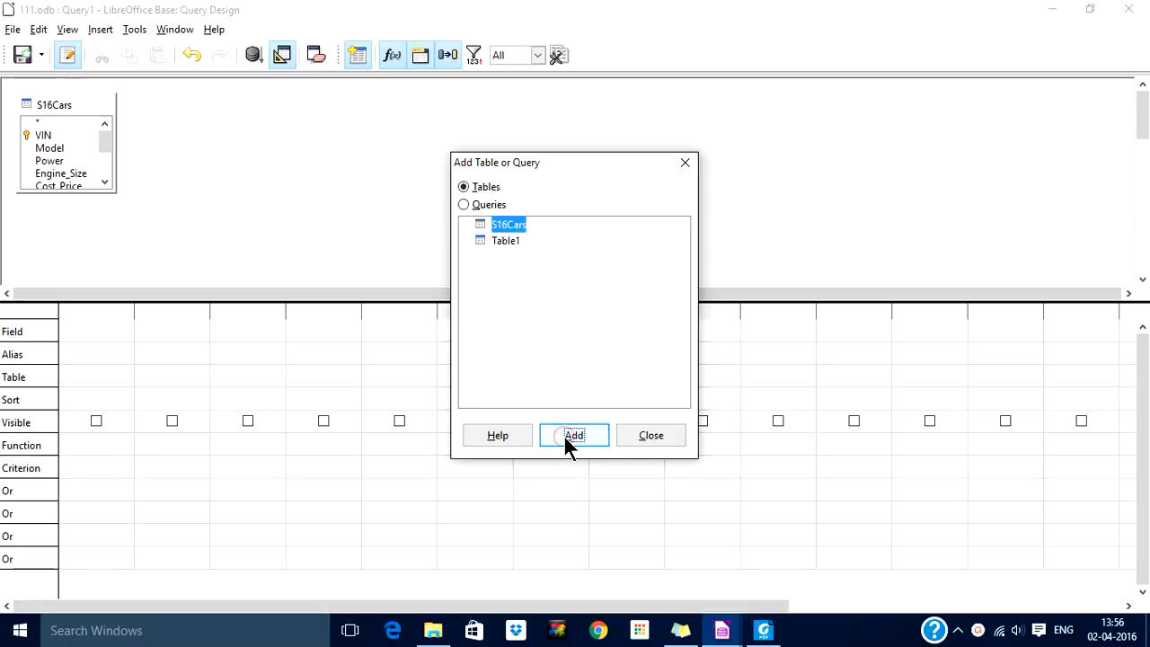
{"action": "double_click", "coordinate": [506, 240]}
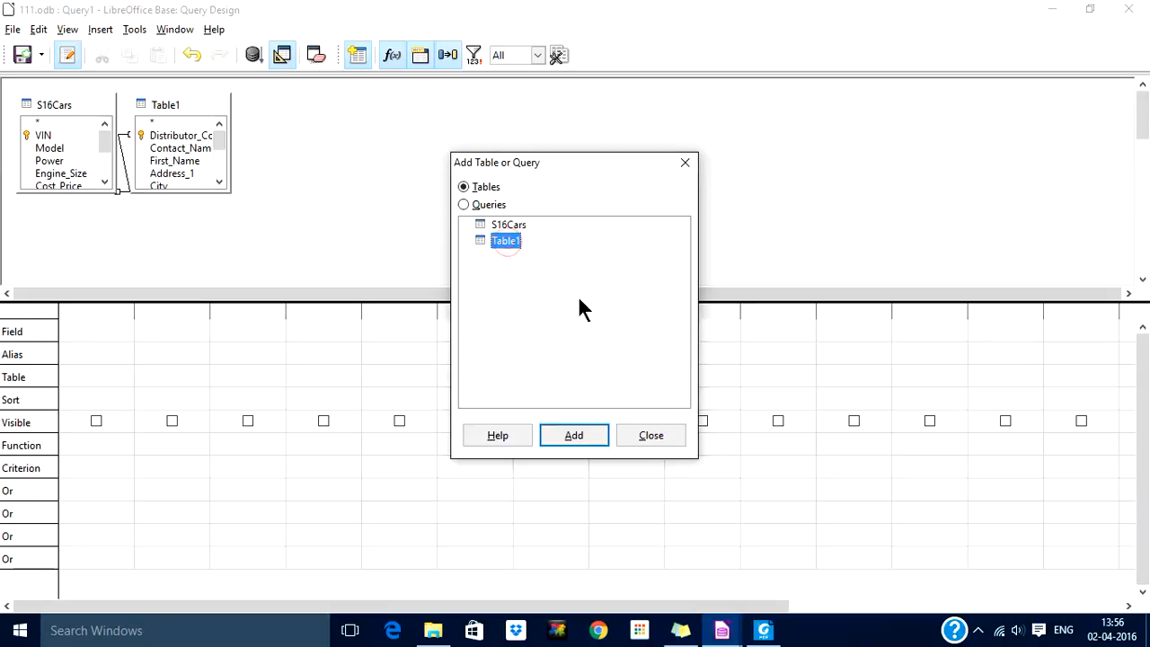
{"action": "left_click", "coordinate": [646, 435]}
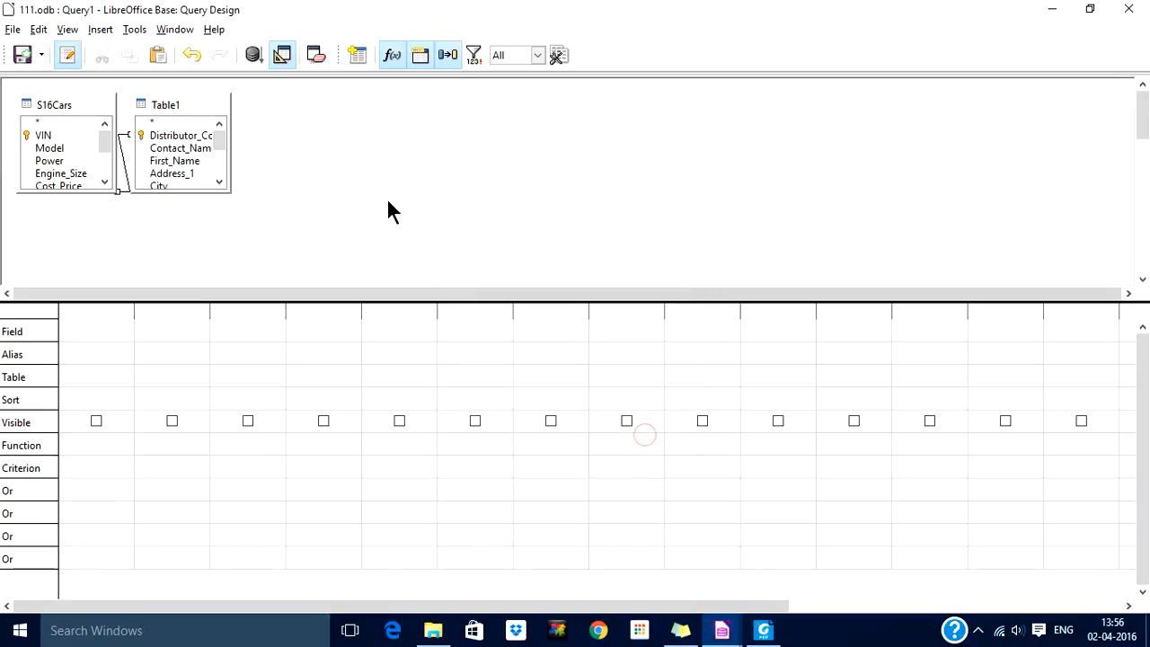
- Add all S16Cars fields as the first query column and S16Cars.Dispatched as the second
{"action": "left_click", "coordinate": [105, 326]}
{"action": "left_click", "coordinate": [125, 330]}
{"action": "left_click", "coordinate": [122, 347]}
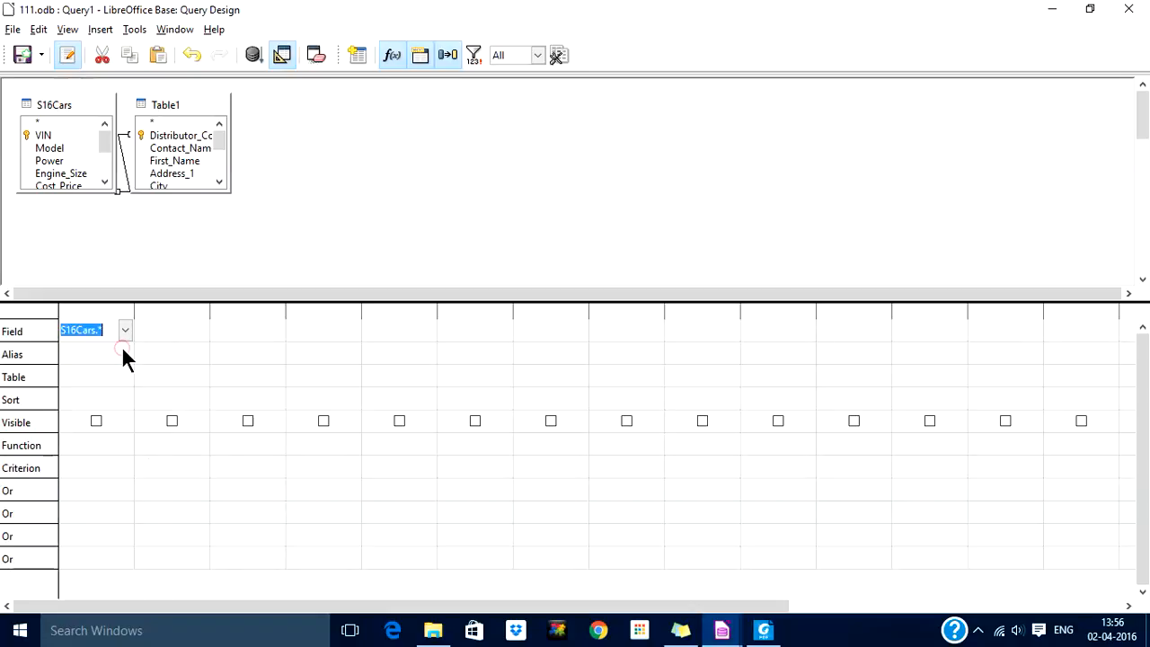
{"action": "left_click", "coordinate": [179, 328]}
{"action": "left_click", "coordinate": [202, 328]}
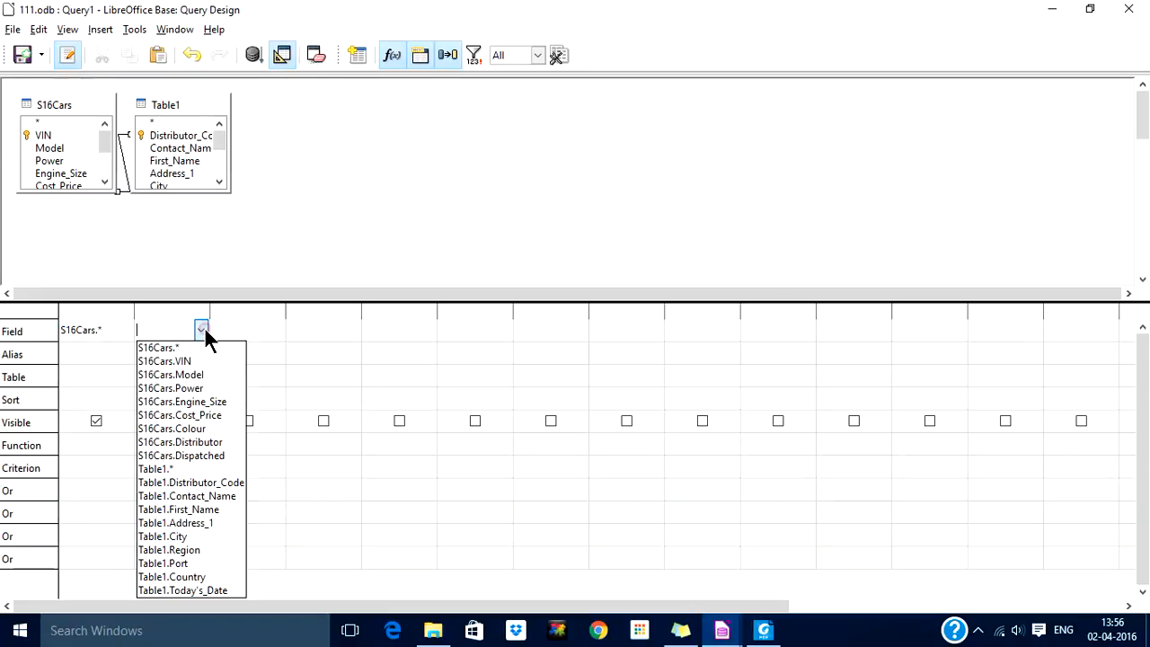
{"action": "left_click", "coordinate": [212, 454]}
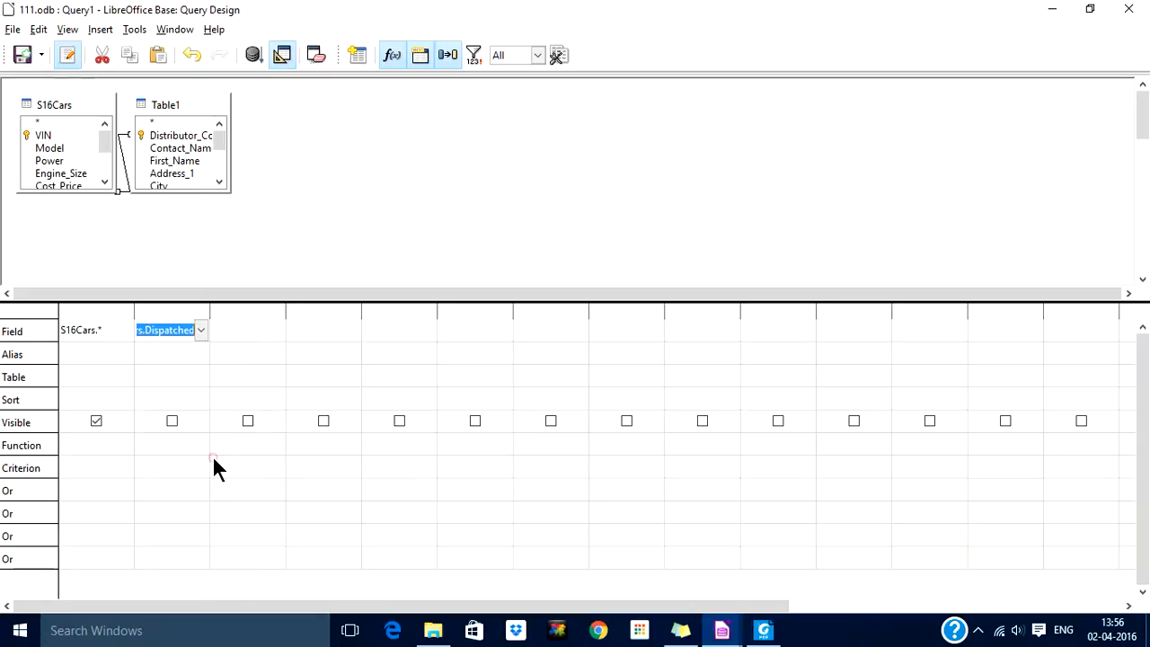
- Set the Dispatched criterion to FALSE with that separate column hidden from the output, and run the query
{"action": "left_click", "coordinate": [150, 465]}
{"action": "type", "text": "fa"}
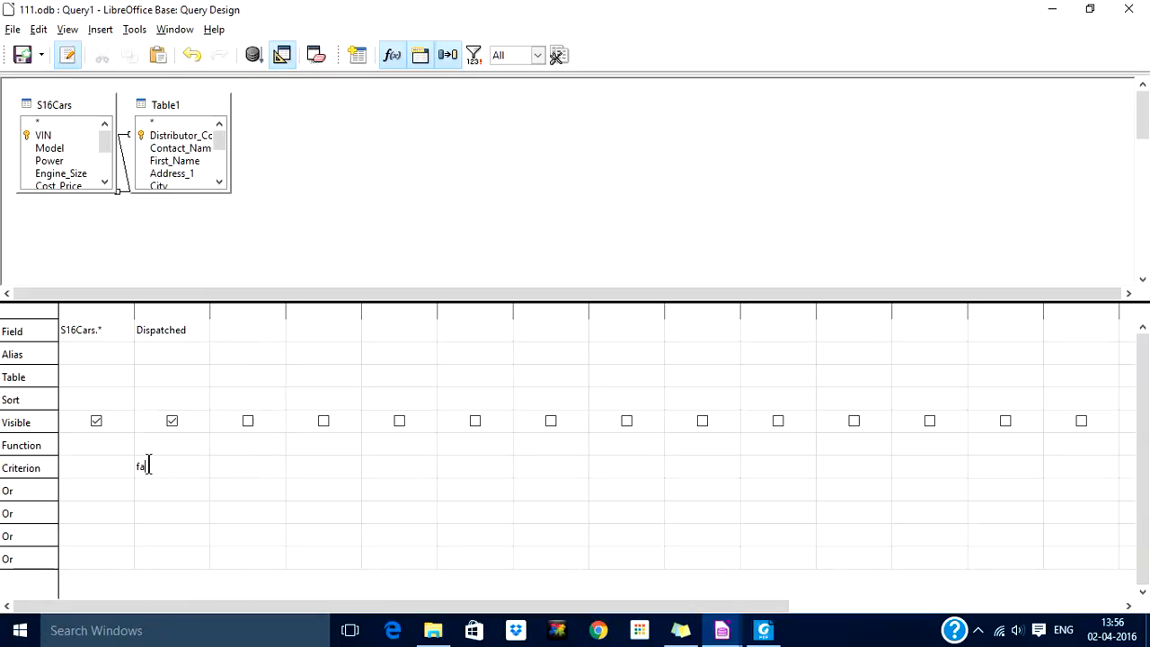
{"action": "type", "text": "lse"}
{"action": "key", "text": "Tab"}
{"action": "left_click", "coordinate": [173, 421]}
{"action": "left_click", "coordinate": [253, 56]}
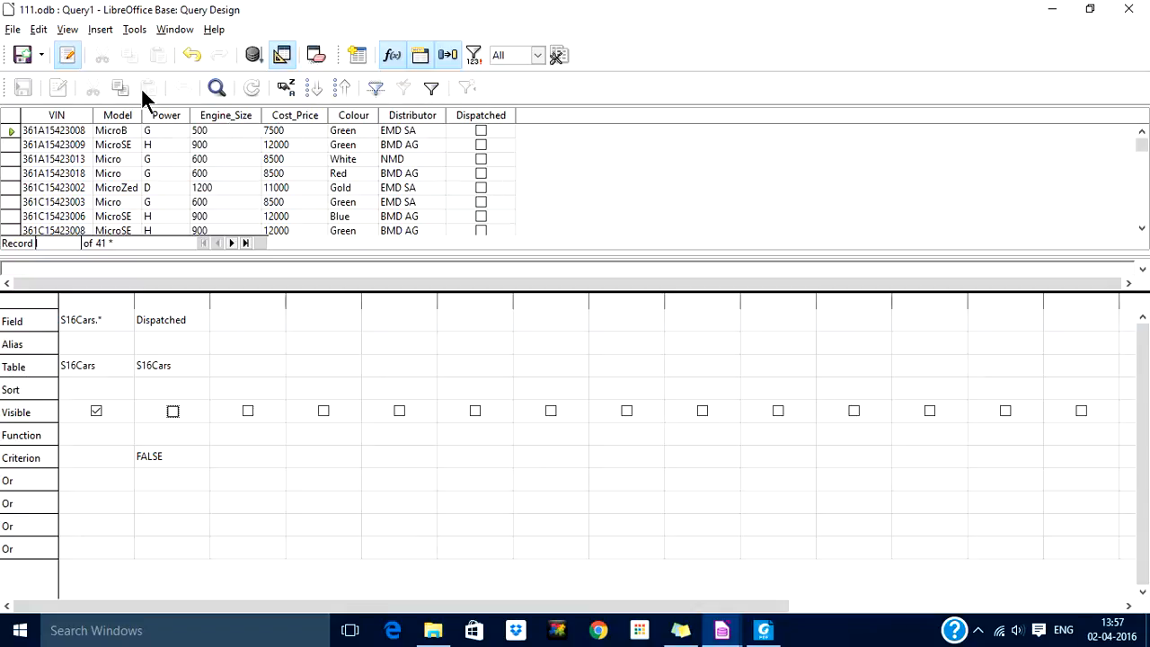
- Save the query under the name Labels
{"action": "left_click", "coordinate": [19, 55]}
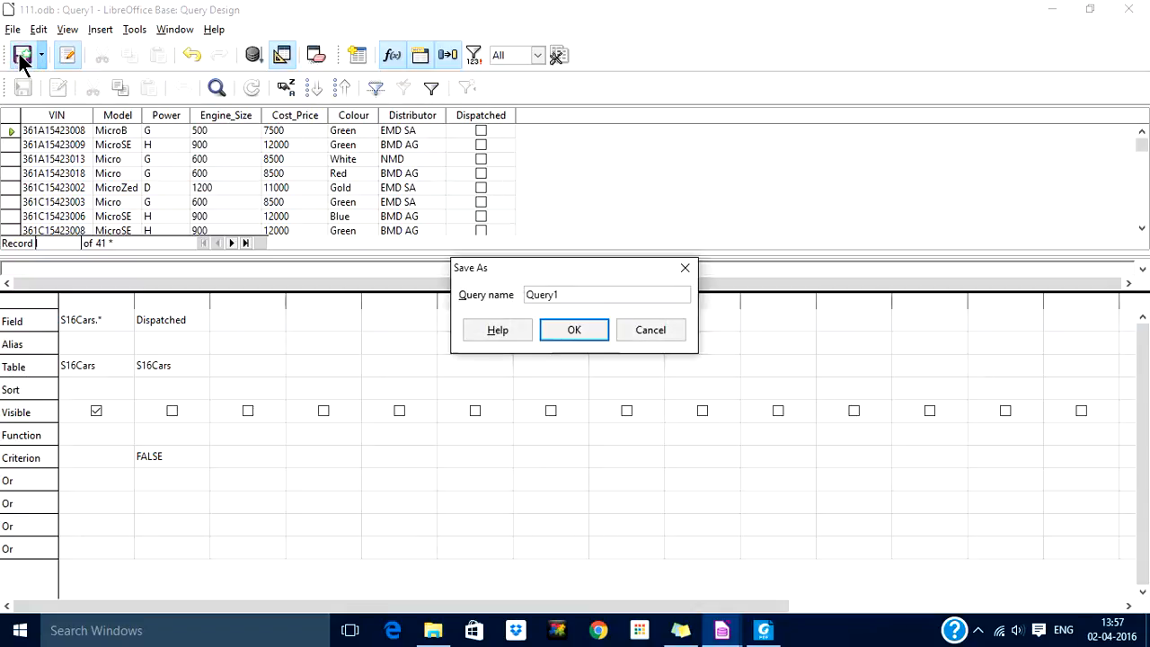
{"action": "type", "text": "Labels"}
{"action": "left_click", "coordinate": [575, 332]}
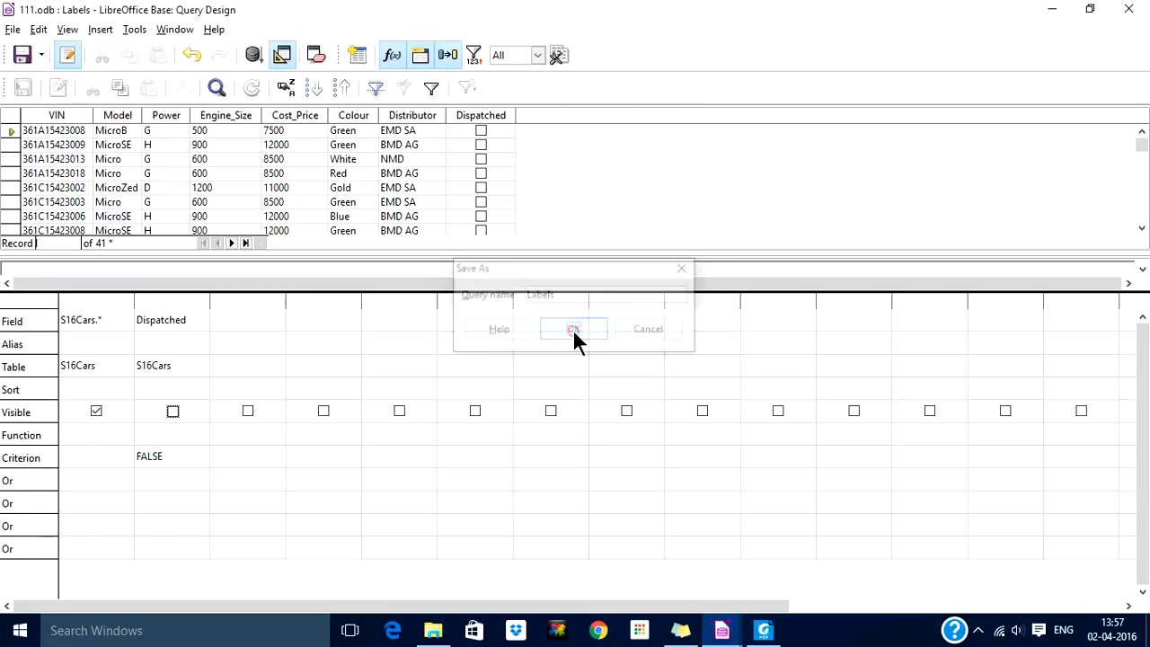
{"action": "left_click", "coordinate": [978, 631]}
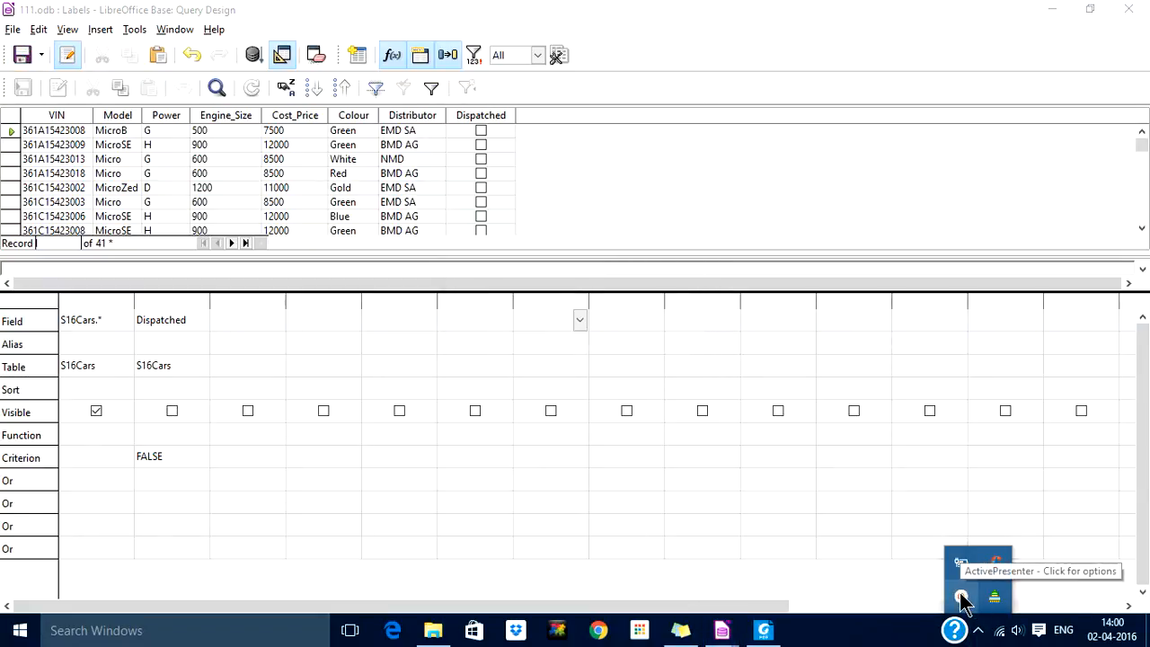
{"action": "left_click", "coordinate": [961, 597]}
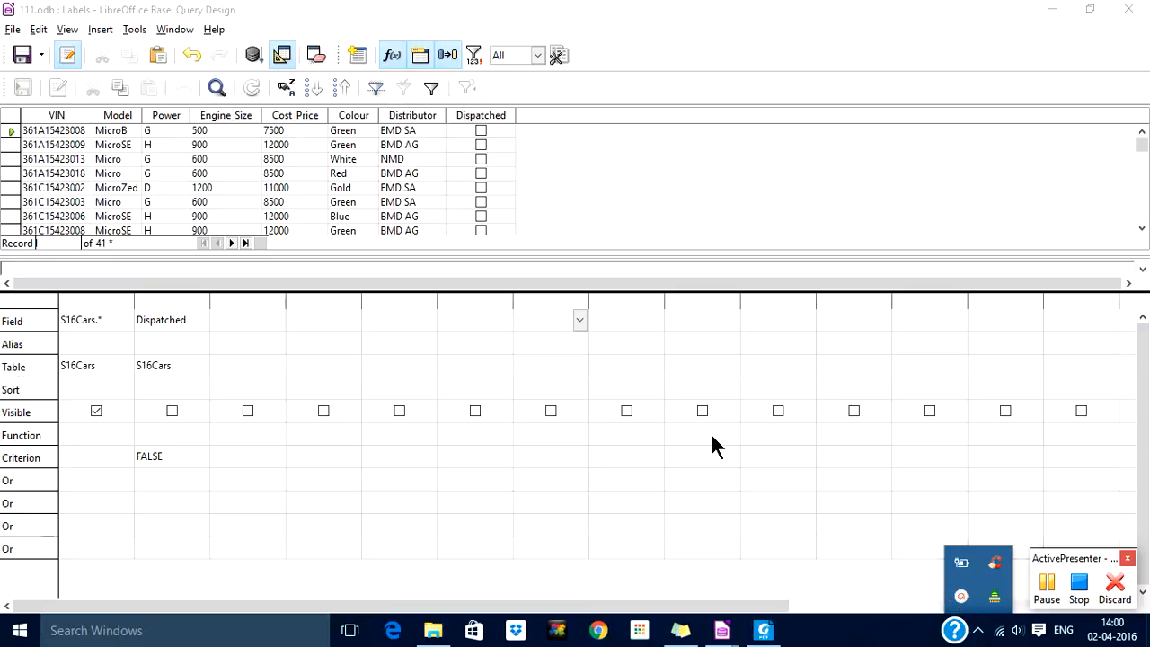
- Go to the last record of the query results
{"action": "left_click", "coordinate": [246, 241]}
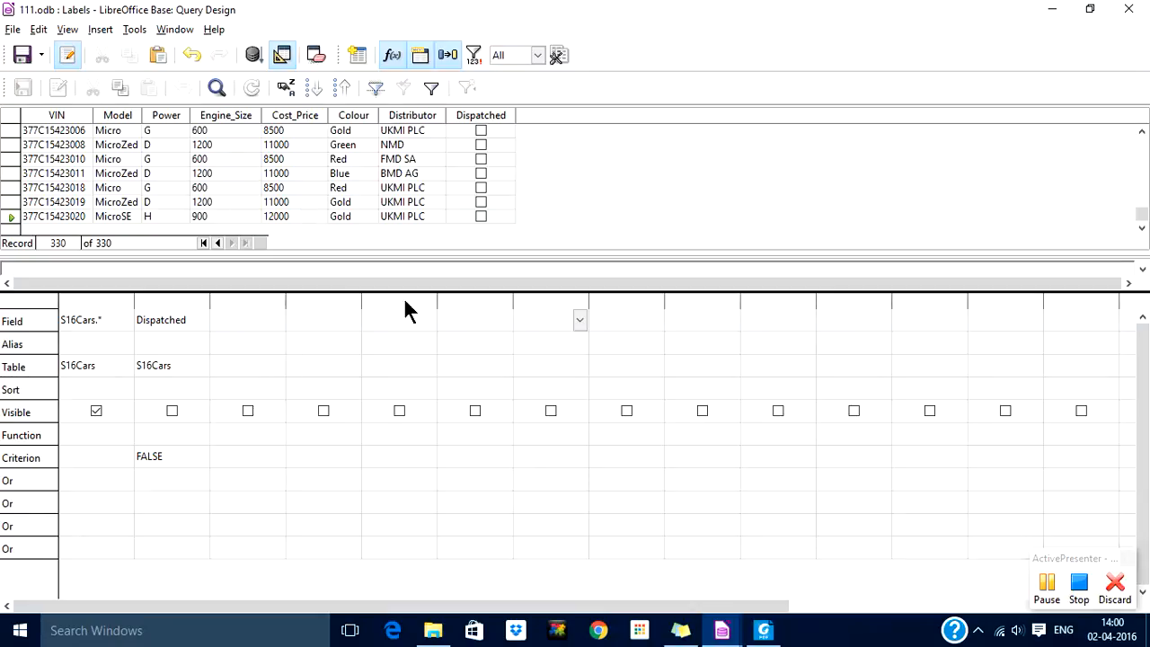
- Check the VIN condition in the task PDF, return to the Labels query design, and add S16Cars.VIN as the third column
{"action": "left_click", "coordinate": [764, 632]}
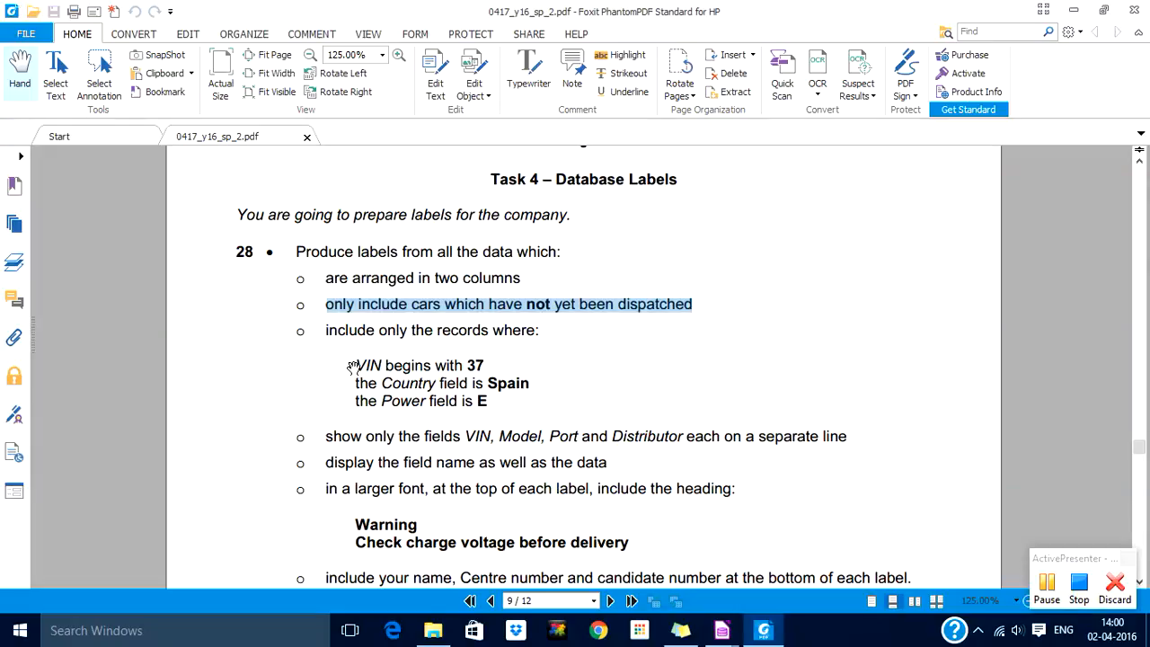
{"action": "left_click_drag", "start_coordinate": [355, 366], "coordinate": [489, 357]}
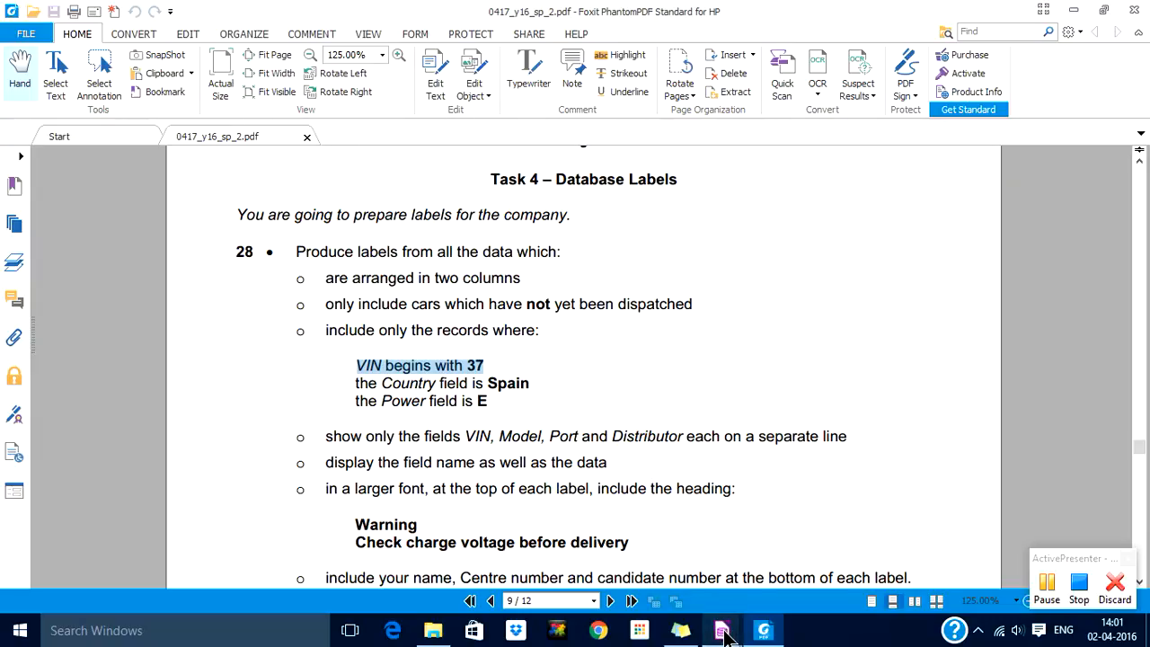
{"action": "mouse_move", "coordinate": [728, 633]}
{"action": "left_click", "coordinate": [758, 585]}
{"action": "key", "text": "Escape"}
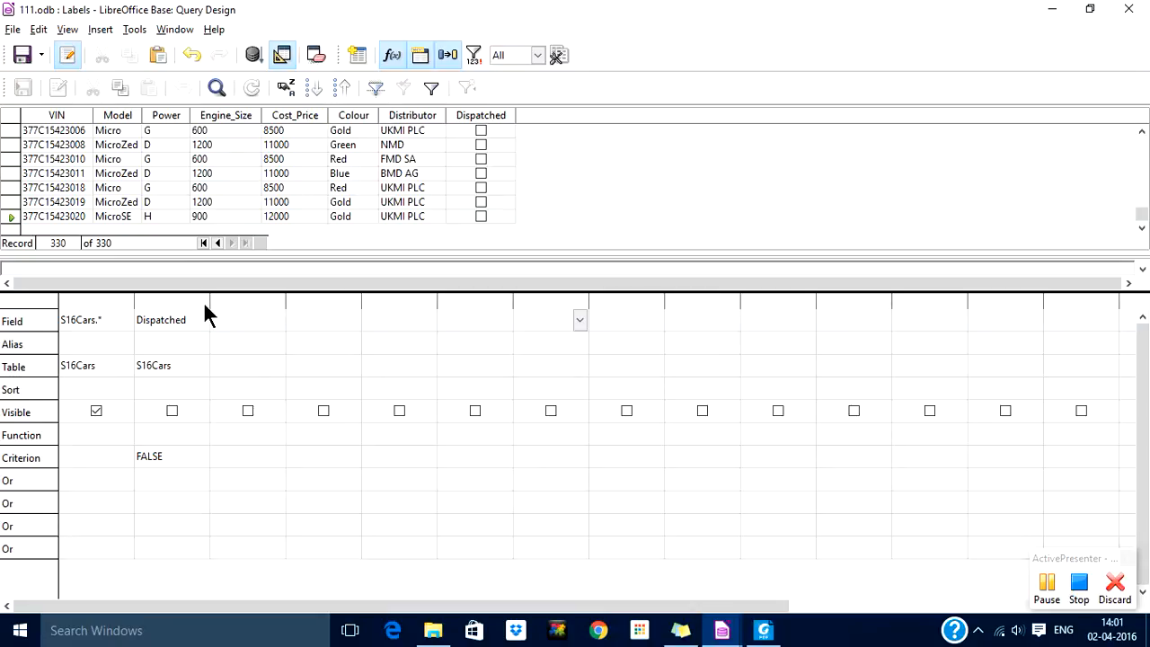
{"action": "left_click", "coordinate": [234, 318]}
{"action": "left_click", "coordinate": [276, 320]}
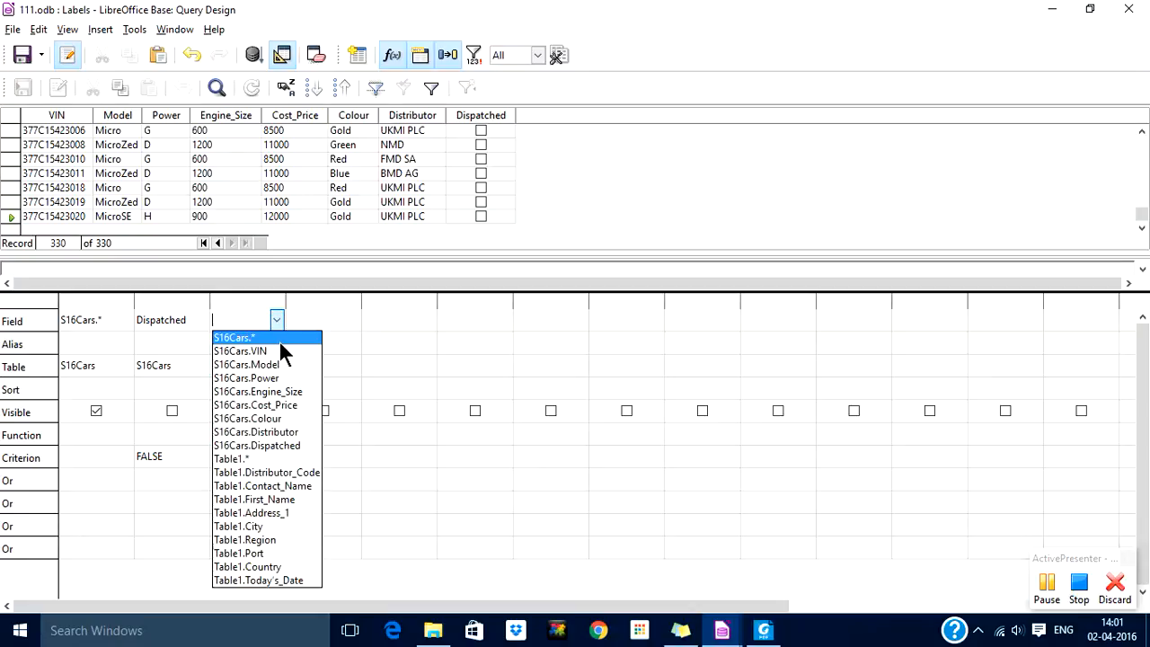
{"action": "left_click", "coordinate": [278, 352]}
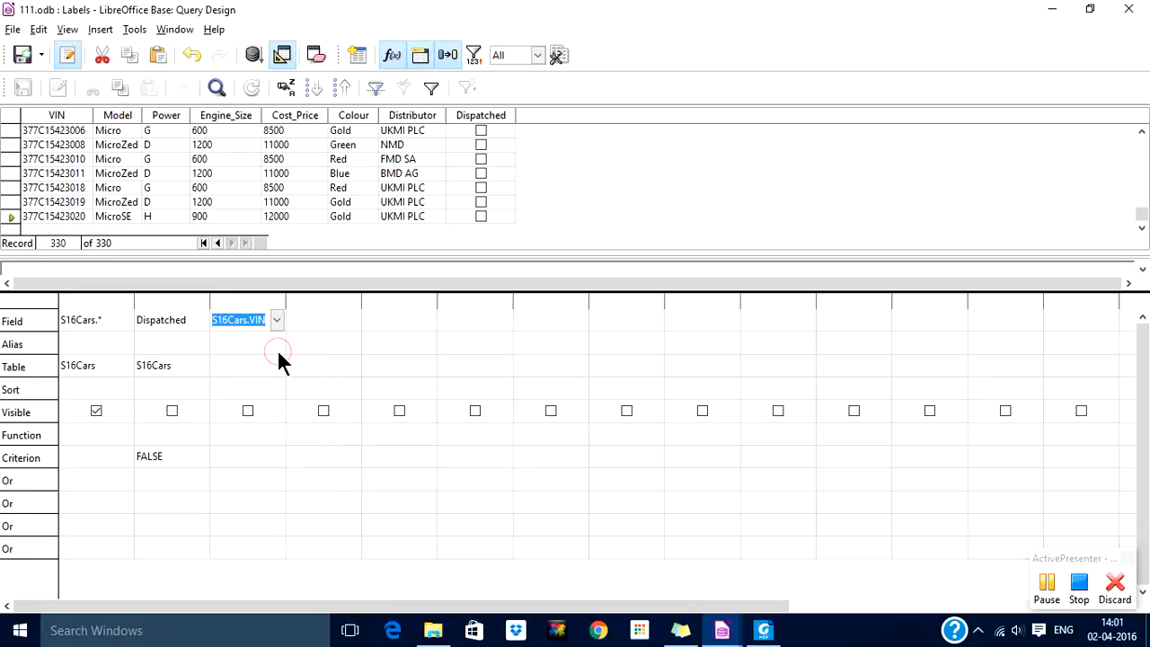
- Set the VIN criterion to LIKE '37*' and run the query, going through to the last result record
{"action": "left_click", "coordinate": [233, 454]}
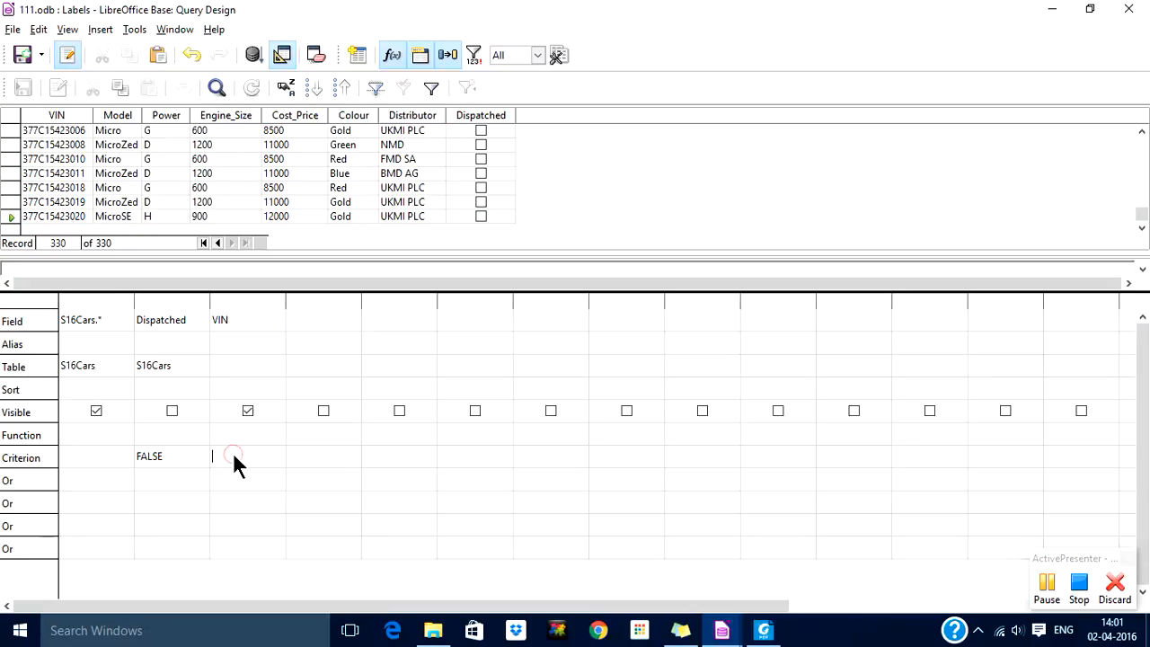
{"action": "type", "text": "like '7*'"}
{"action": "left_click", "coordinate": [233, 455]}
{"action": "type", "text": "3"}
{"action": "key", "text": "Tab"}
{"action": "left_click", "coordinate": [253, 56]}
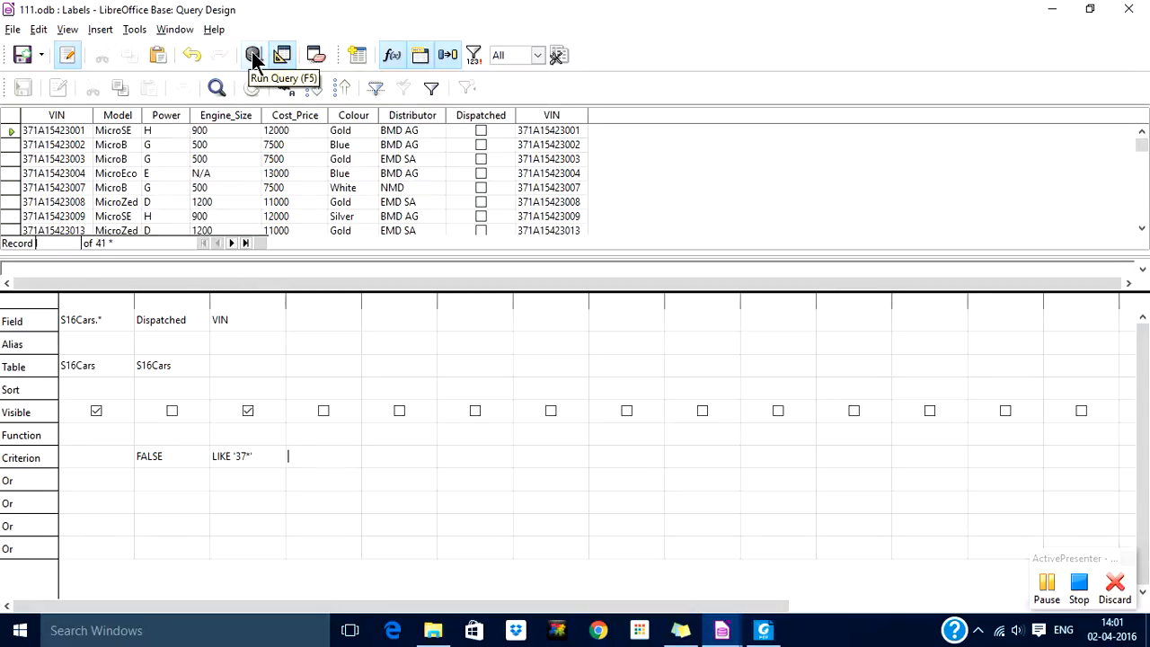
{"action": "left_click", "coordinate": [245, 242]}
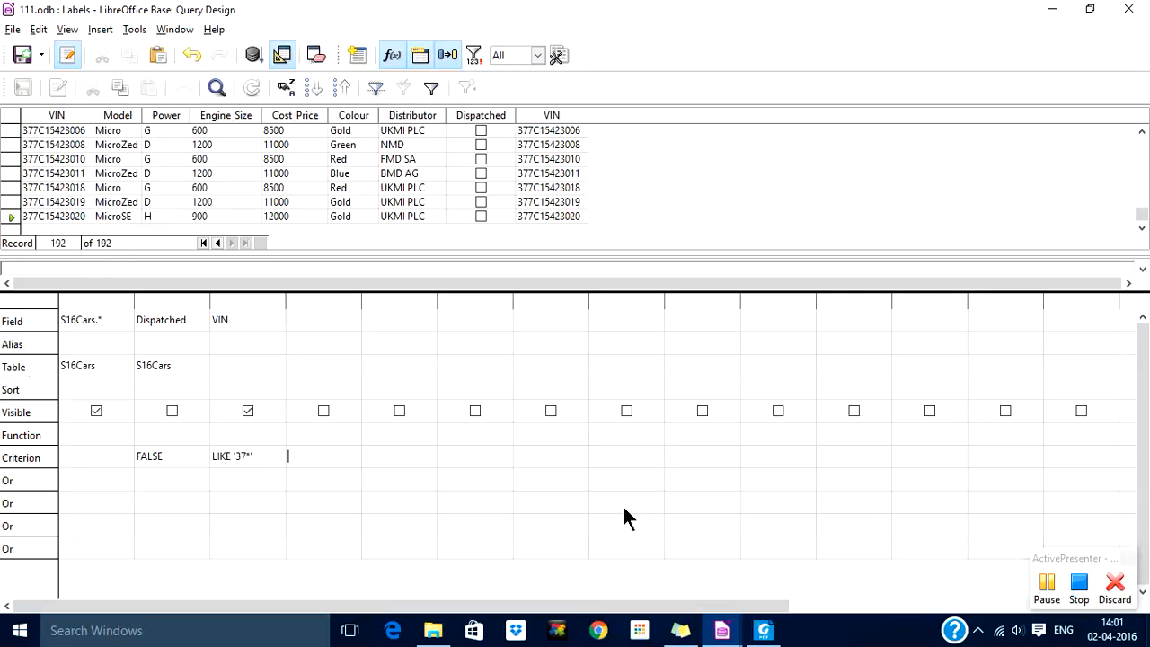
- Check the Country condition in the task PDF and return to the Labels query design
{"action": "left_click", "coordinate": [764, 630]}
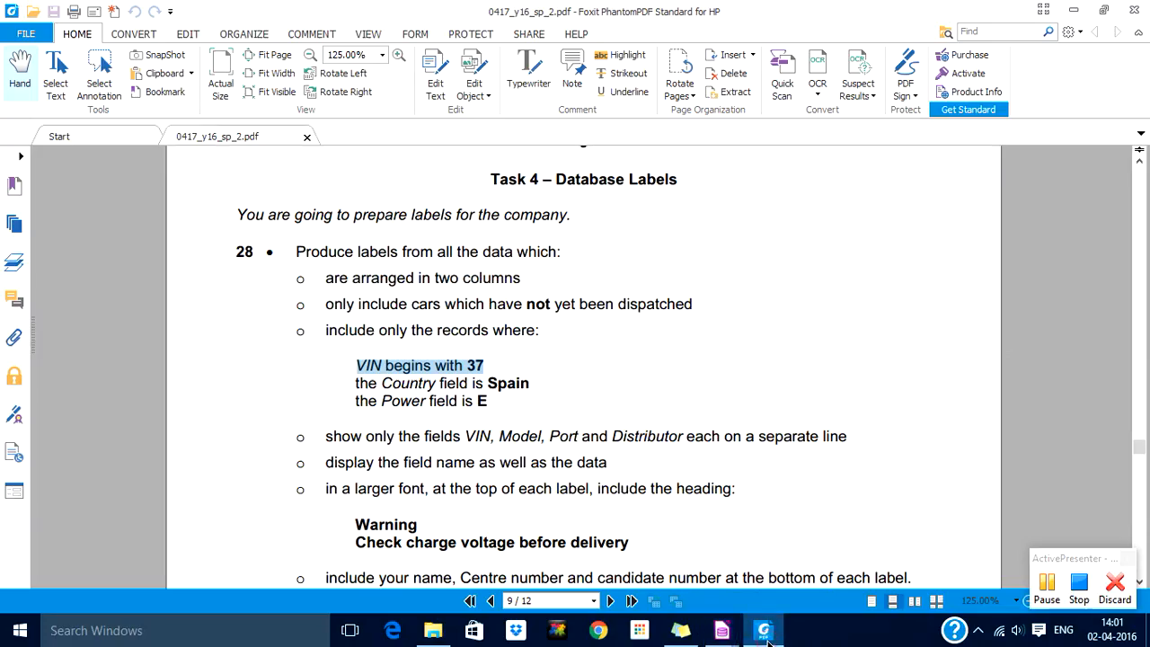
{"action": "left_click", "coordinate": [505, 381]}
{"action": "double_click", "coordinate": [500, 383]}
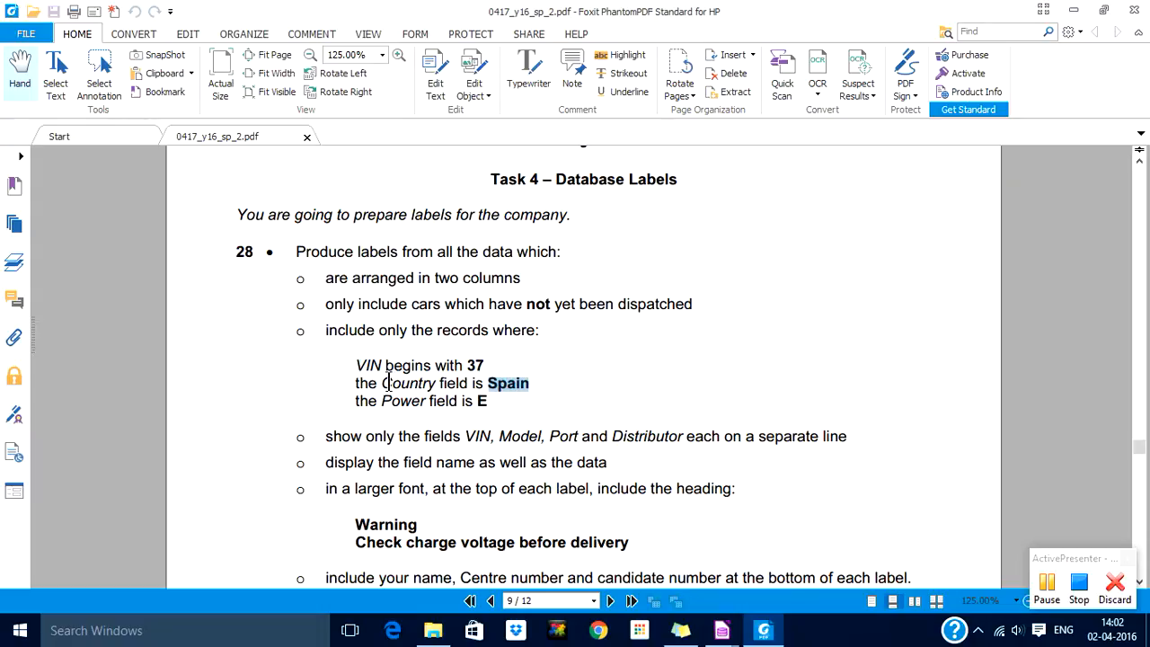
{"action": "left_click_drag", "start_coordinate": [383, 382], "coordinate": [528, 381]}
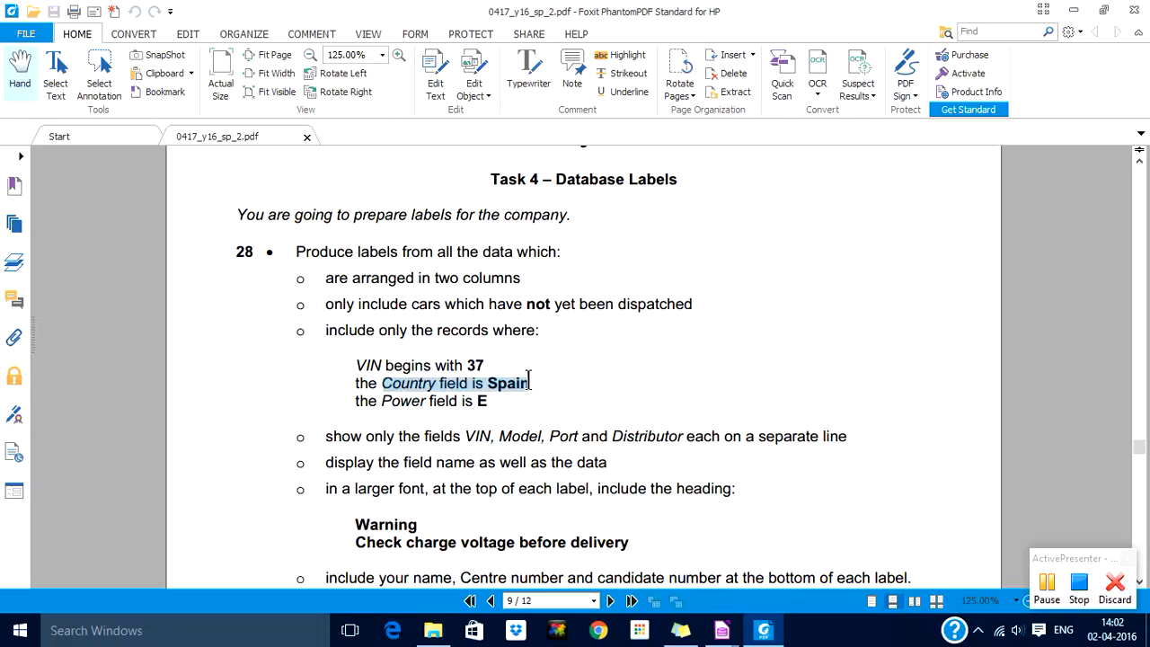
{"action": "mouse_move", "coordinate": [721, 634]}
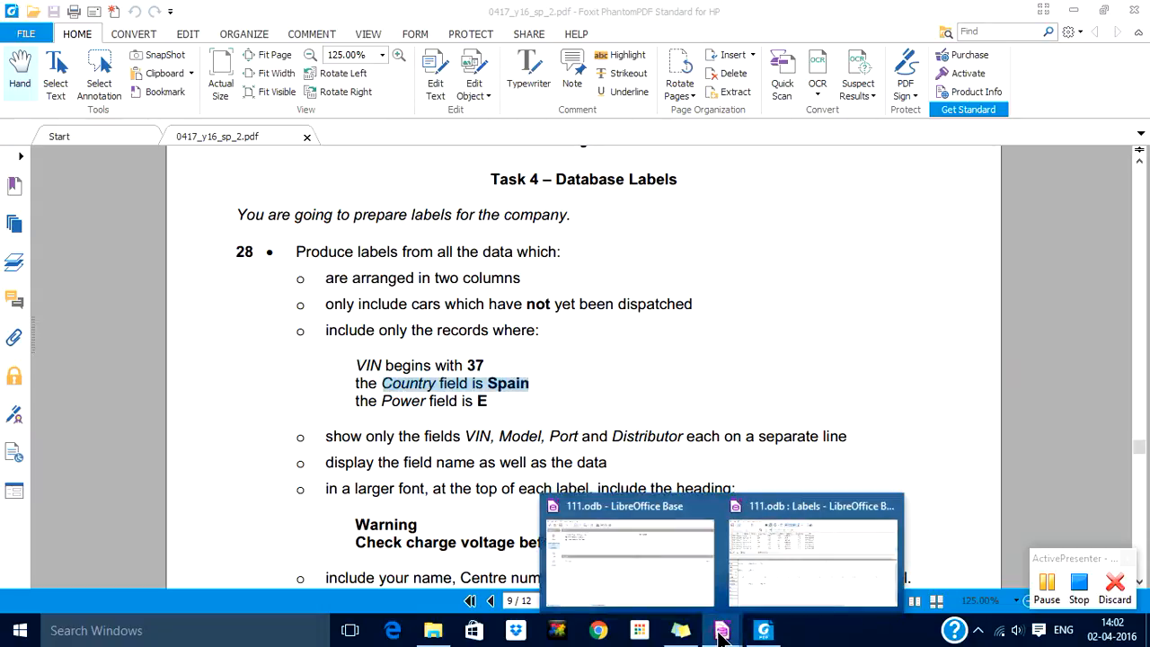
{"action": "left_click", "coordinate": [756, 588]}
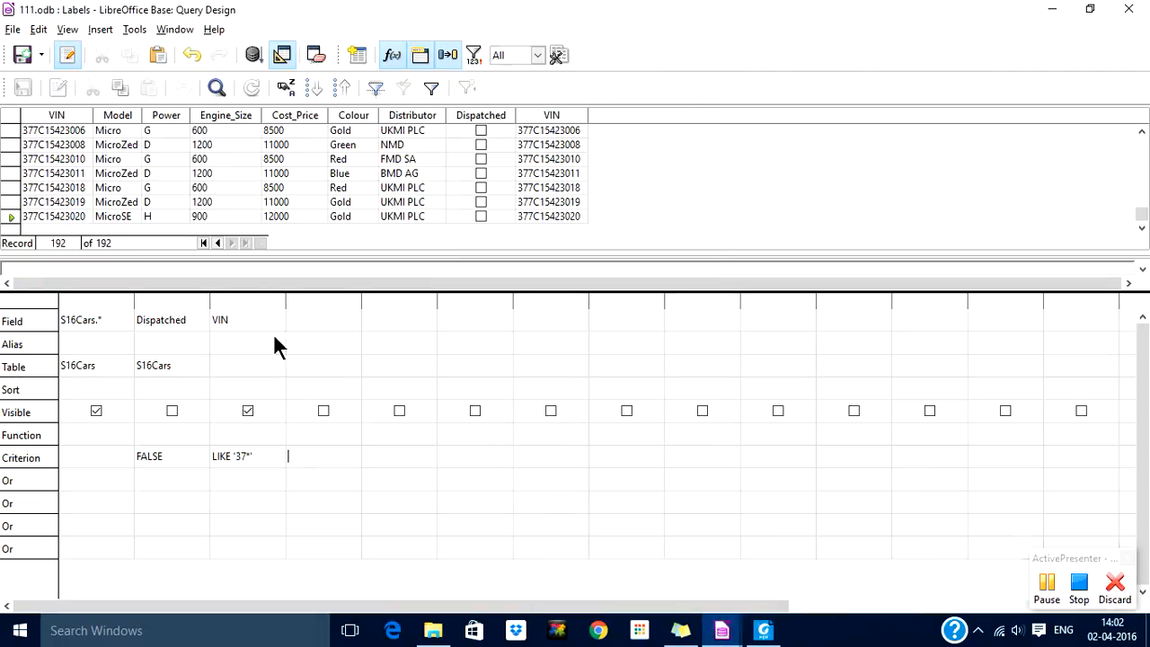
- Add Table1.Country as the fourth query column and set its criterion to Spain
{"action": "left_click", "coordinate": [310, 316]}
{"action": "left_click", "coordinate": [351, 320]}
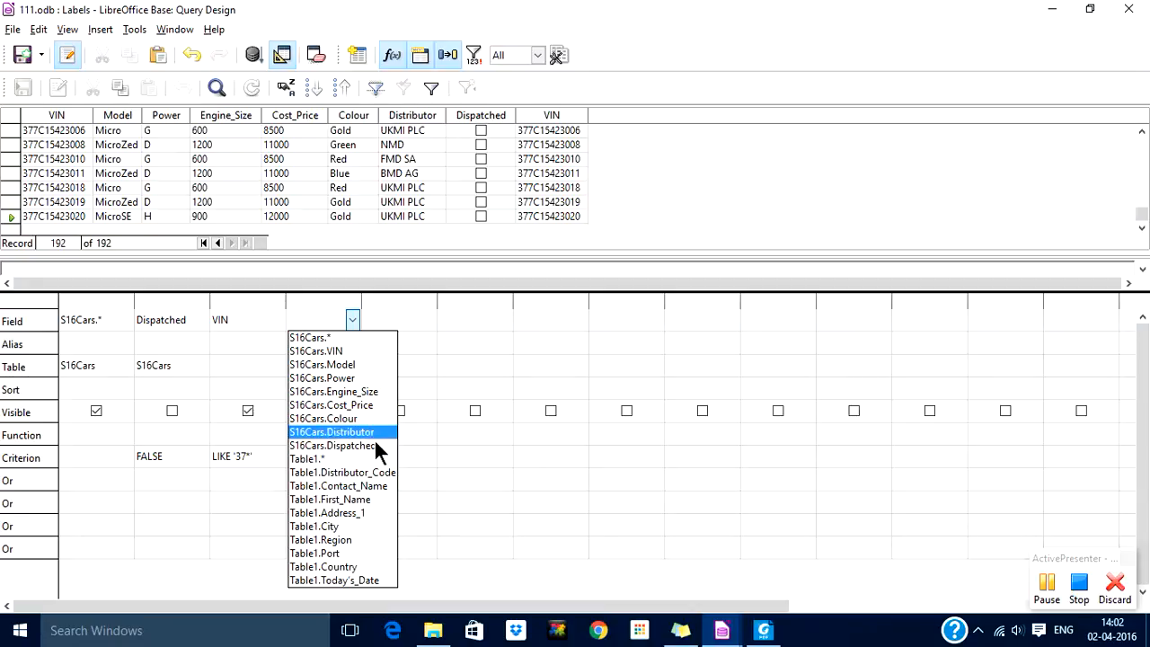
{"action": "left_click", "coordinate": [341, 566]}
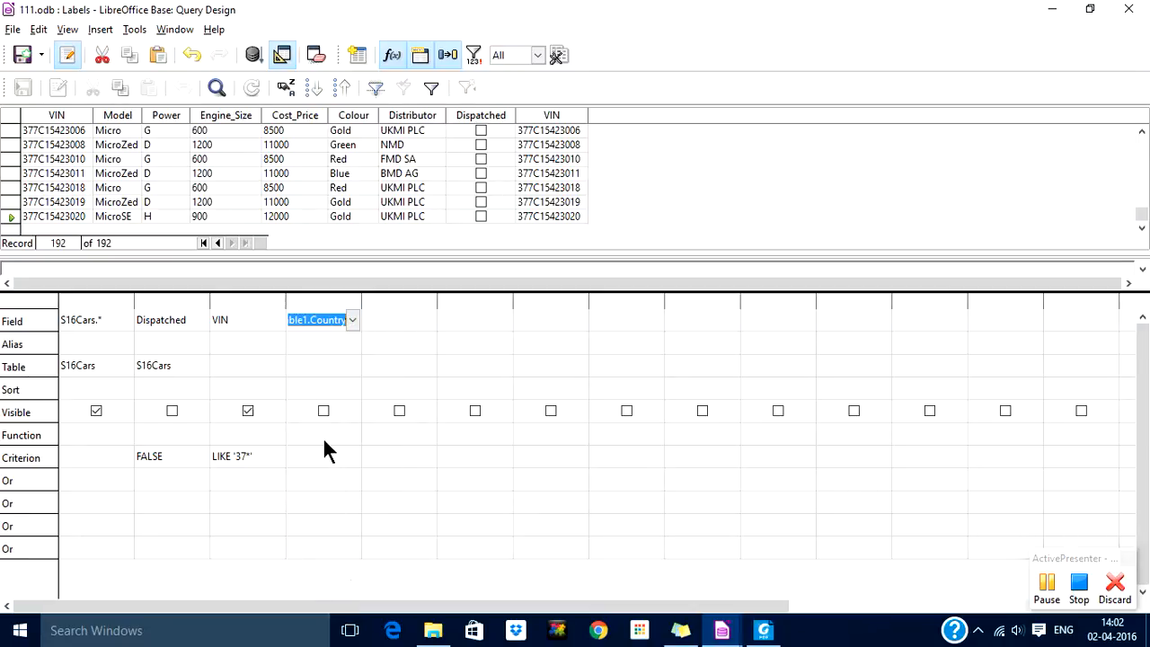
{"action": "left_click", "coordinate": [305, 457]}
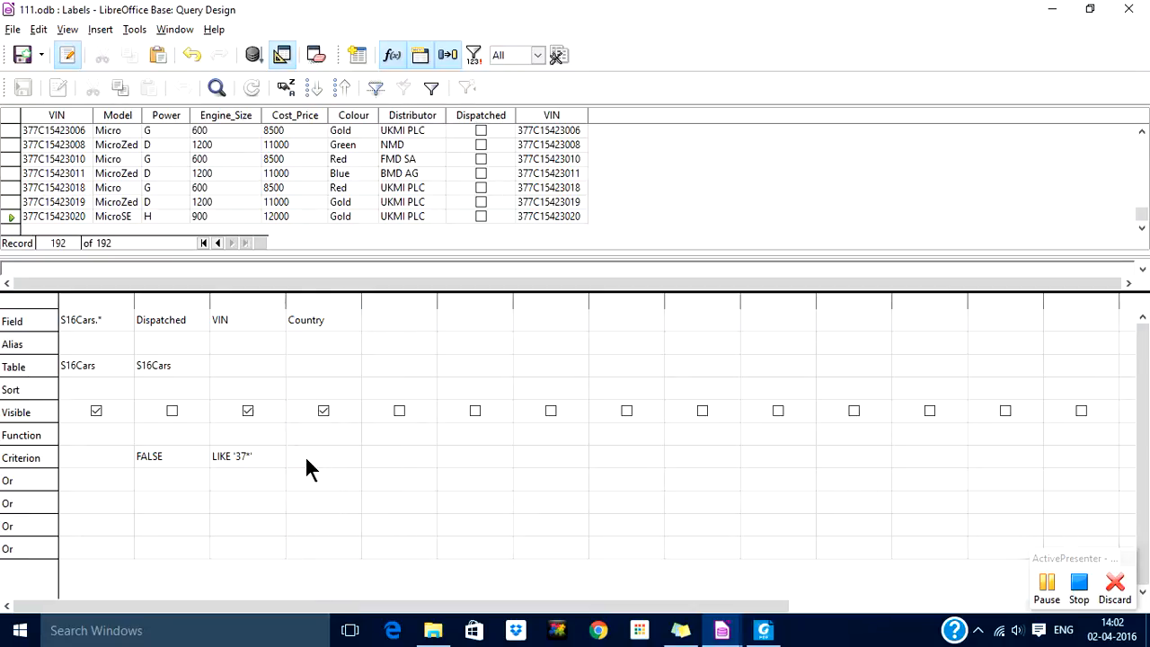
{"action": "type", "text": "Spain"}
{"action": "key", "text": "Tab"}
- Hide the separate VIN column and run the query, going through to the last result record
{"action": "left_click", "coordinate": [248, 411]}
{"action": "left_click", "coordinate": [254, 56]}
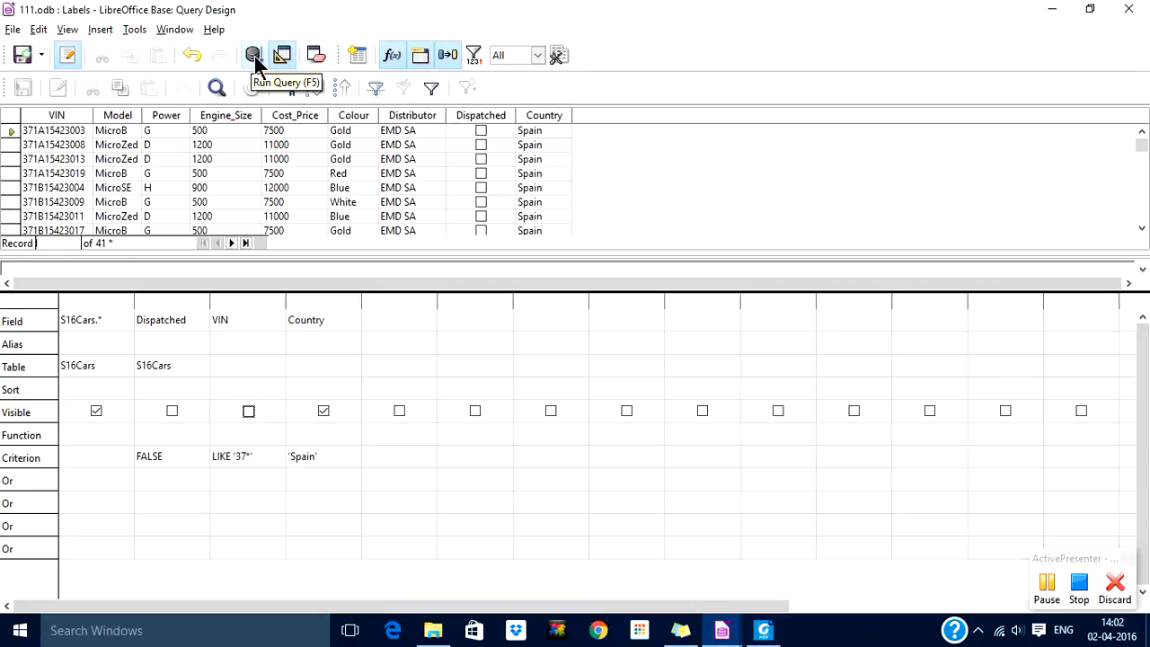
{"action": "left_click", "coordinate": [247, 242]}
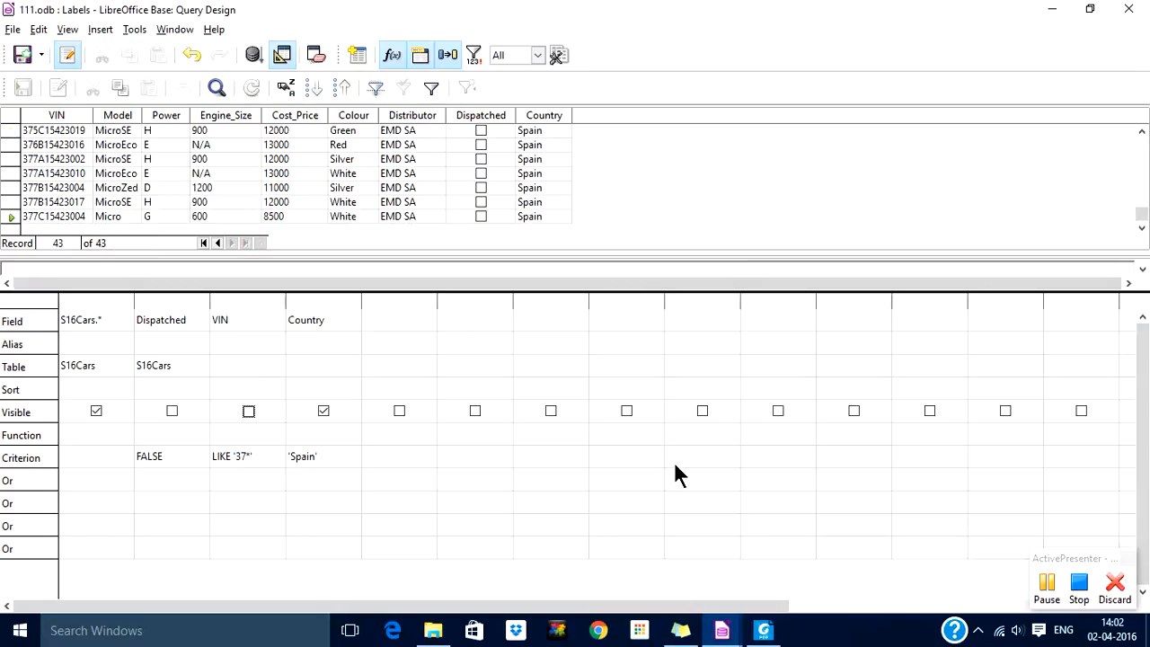
- Check the Power condition in the task PDF and return to the Labels query design
{"action": "left_click", "coordinate": [762, 628]}
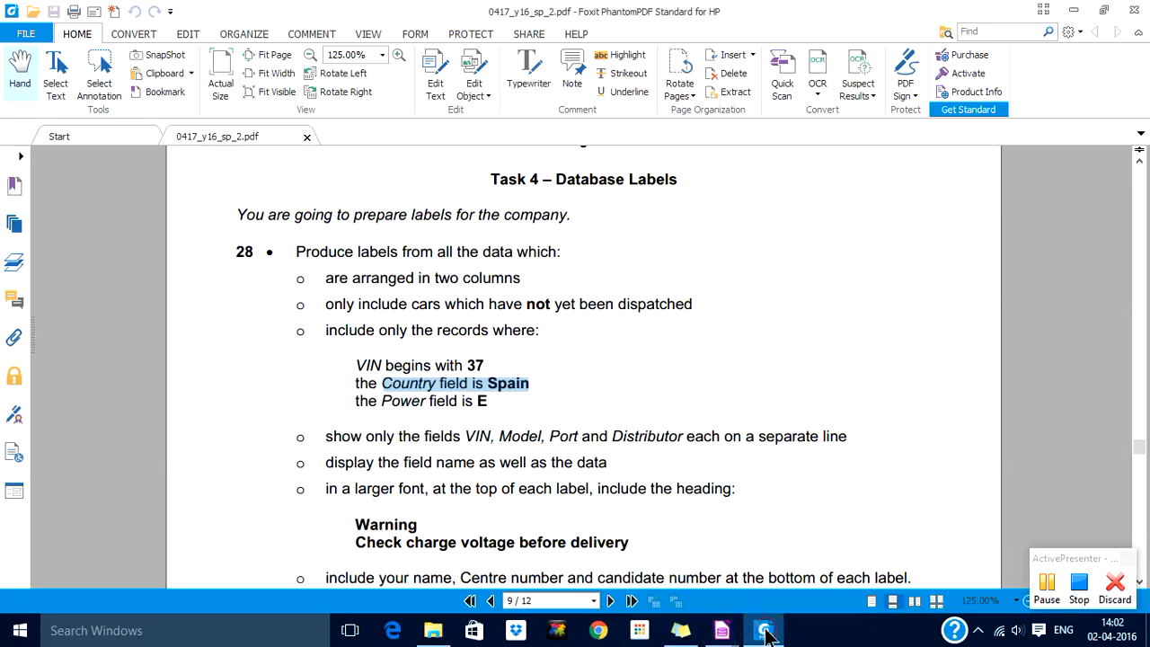
{"action": "double_click", "coordinate": [409, 395]}
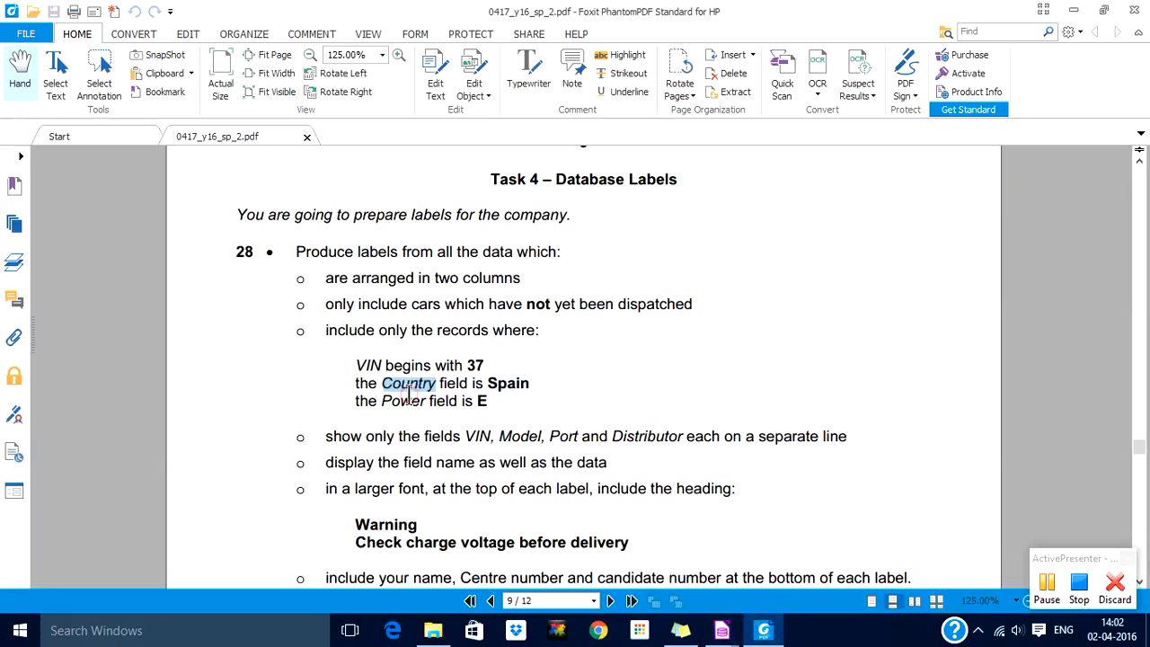
{"action": "double_click", "coordinate": [410, 401]}
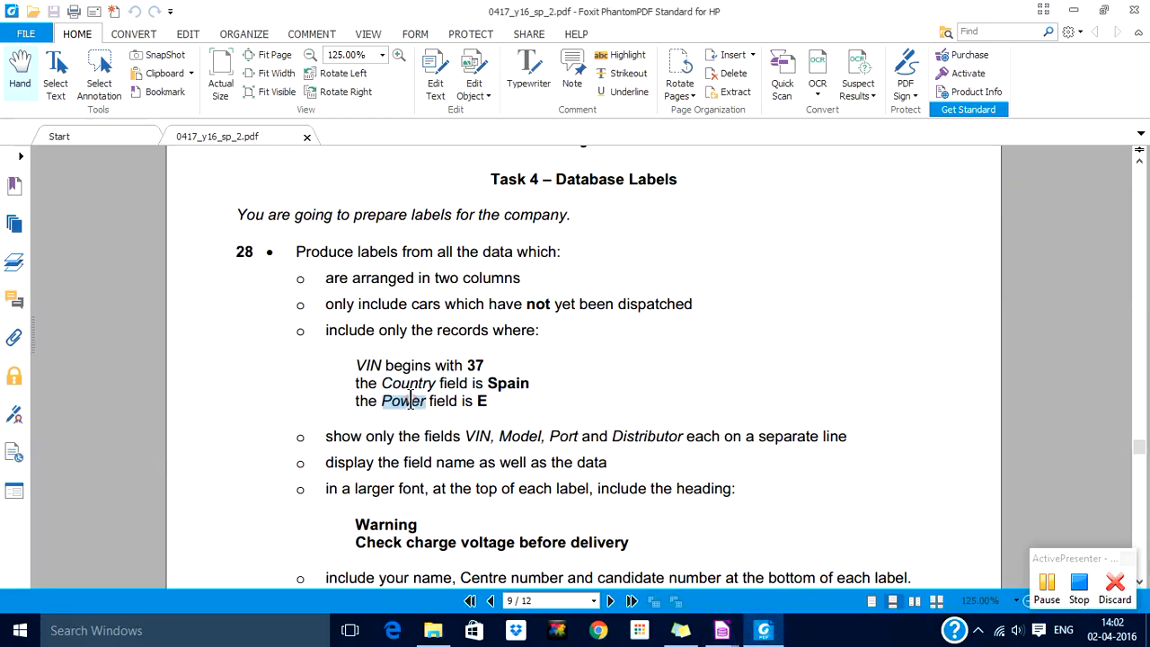
{"action": "left_click", "coordinate": [479, 402]}
{"action": "double_click", "coordinate": [478, 402]}
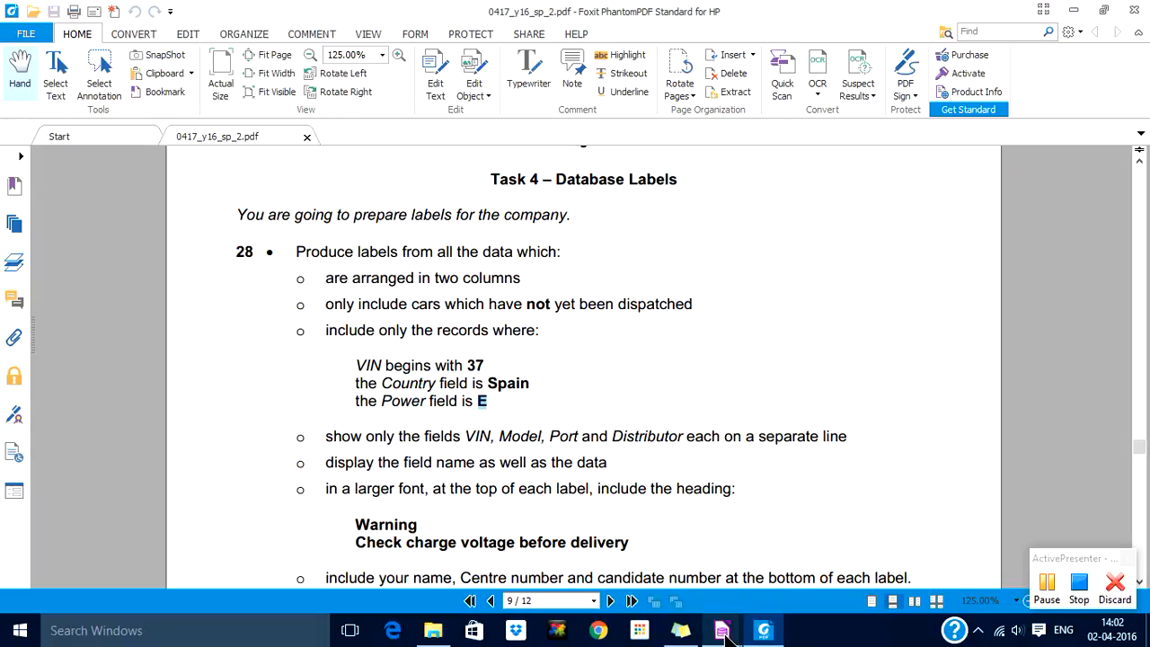
{"action": "mouse_move", "coordinate": [724, 631]}
{"action": "left_click", "coordinate": [755, 557]}
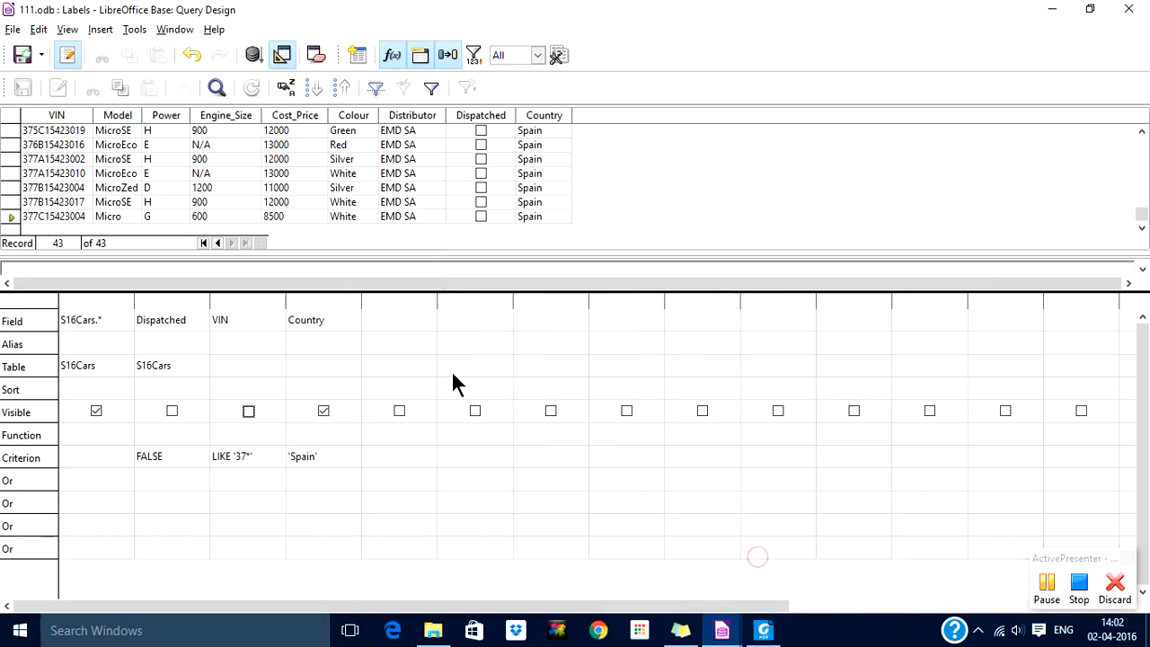
- Add S16Cars.Power as the fifth query column and set its criterion to E
{"action": "left_click", "coordinate": [392, 314]}
{"action": "left_click", "coordinate": [428, 319]}
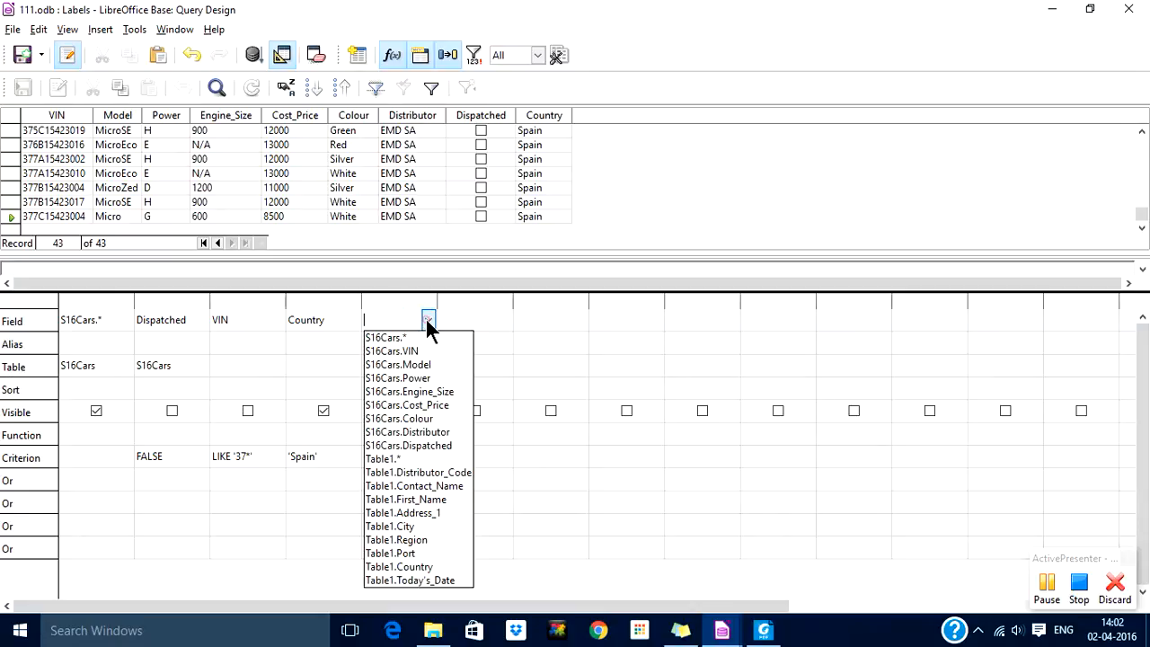
{"action": "left_click", "coordinate": [428, 378]}
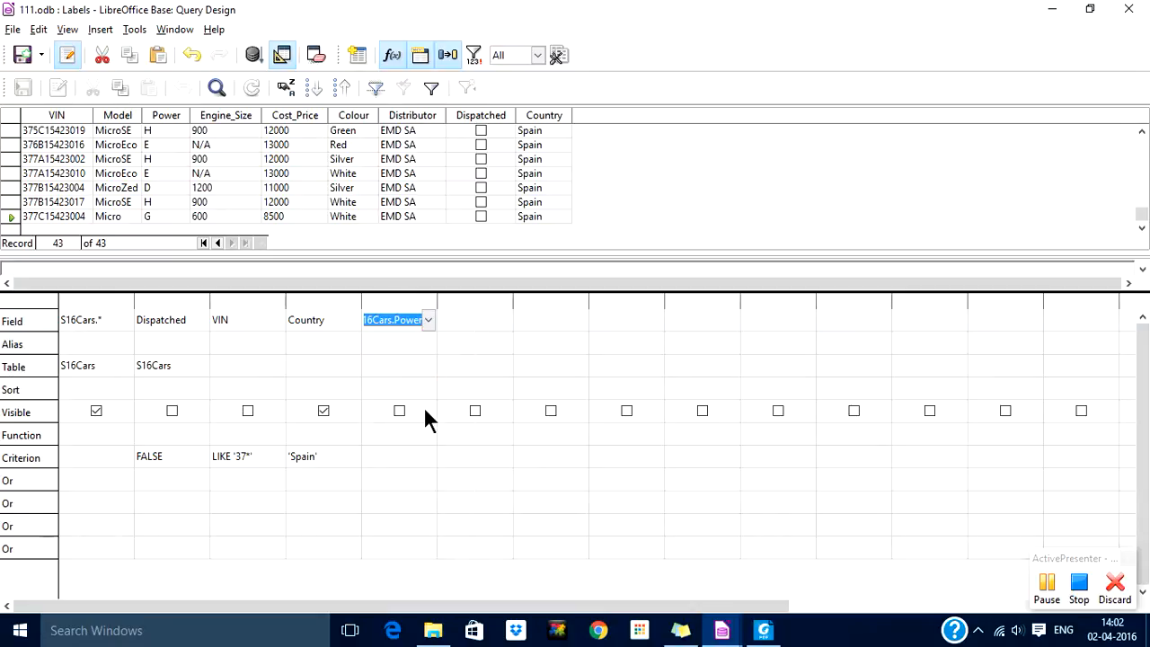
{"action": "left_click", "coordinate": [382, 455]}
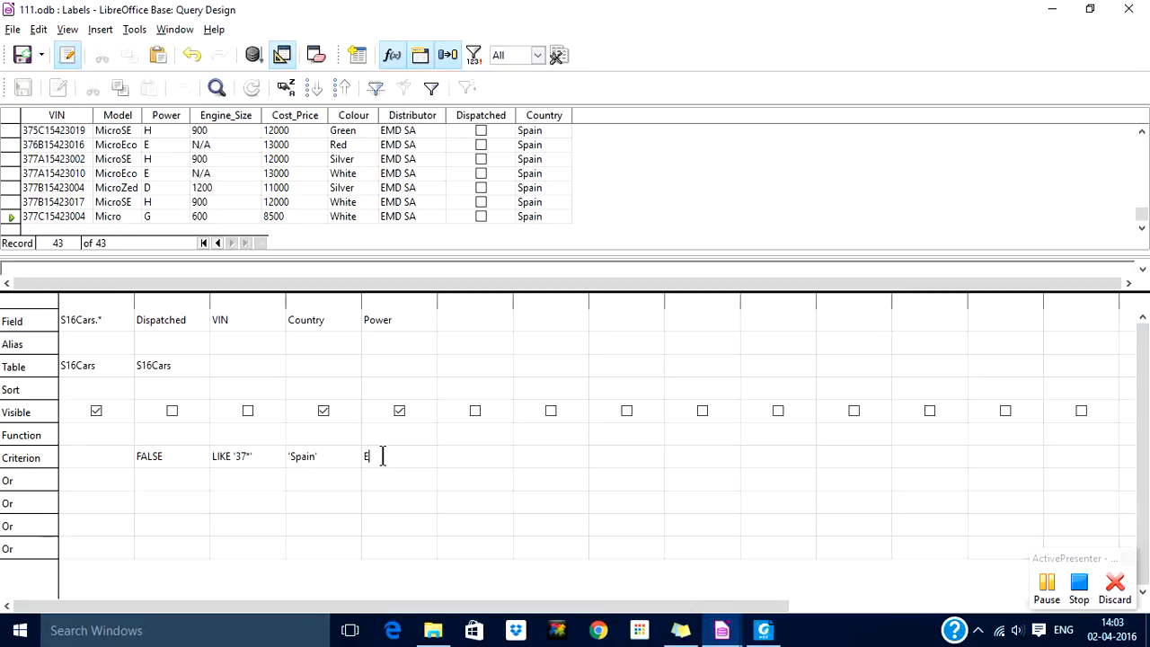
{"action": "key", "text": "Tab"}
- Delete the S16Cars.* column from the query design and make the VIN column visible
{"action": "left_click", "coordinate": [95, 295]}
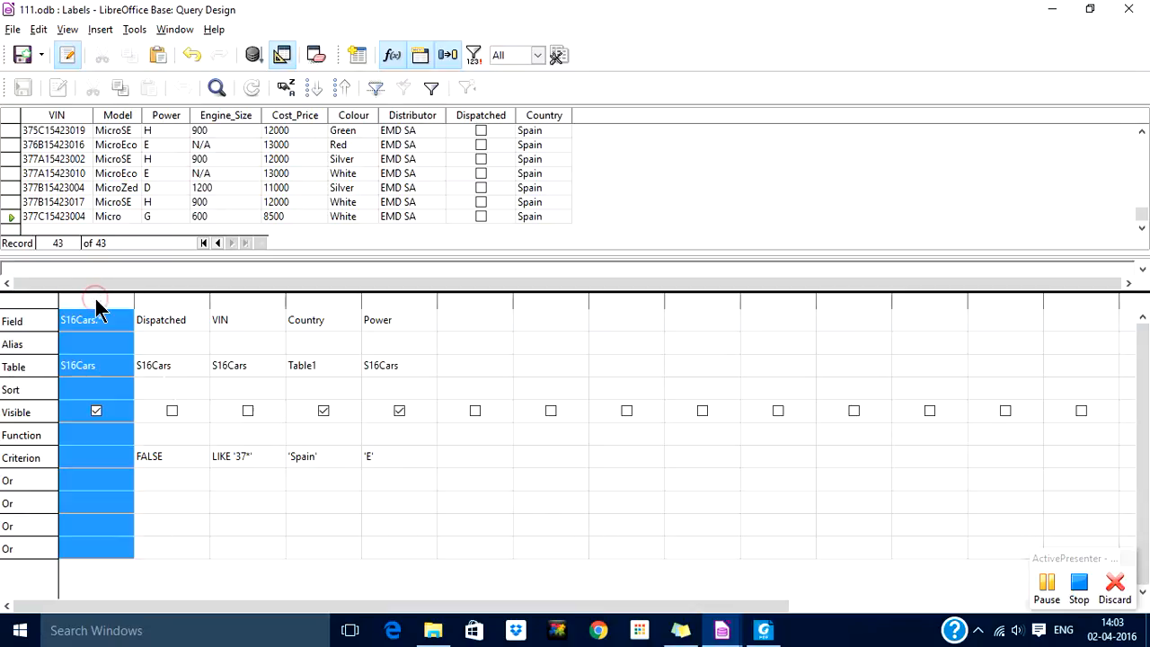
{"action": "right_click", "coordinate": [96, 304]}
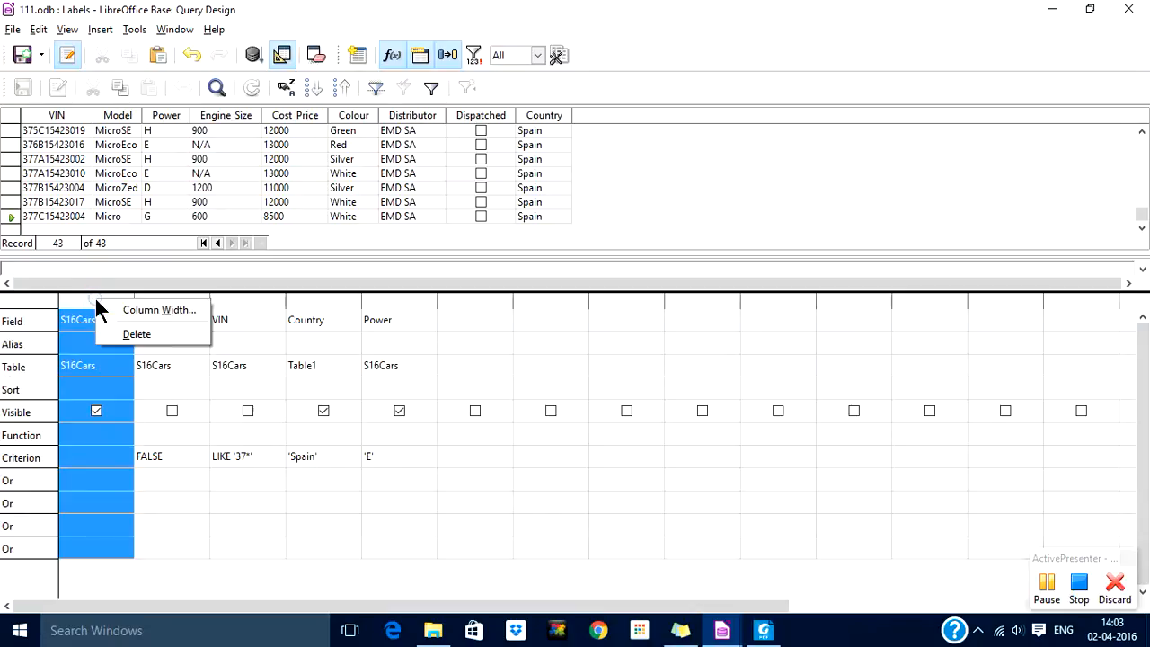
{"action": "left_click", "coordinate": [115, 334]}
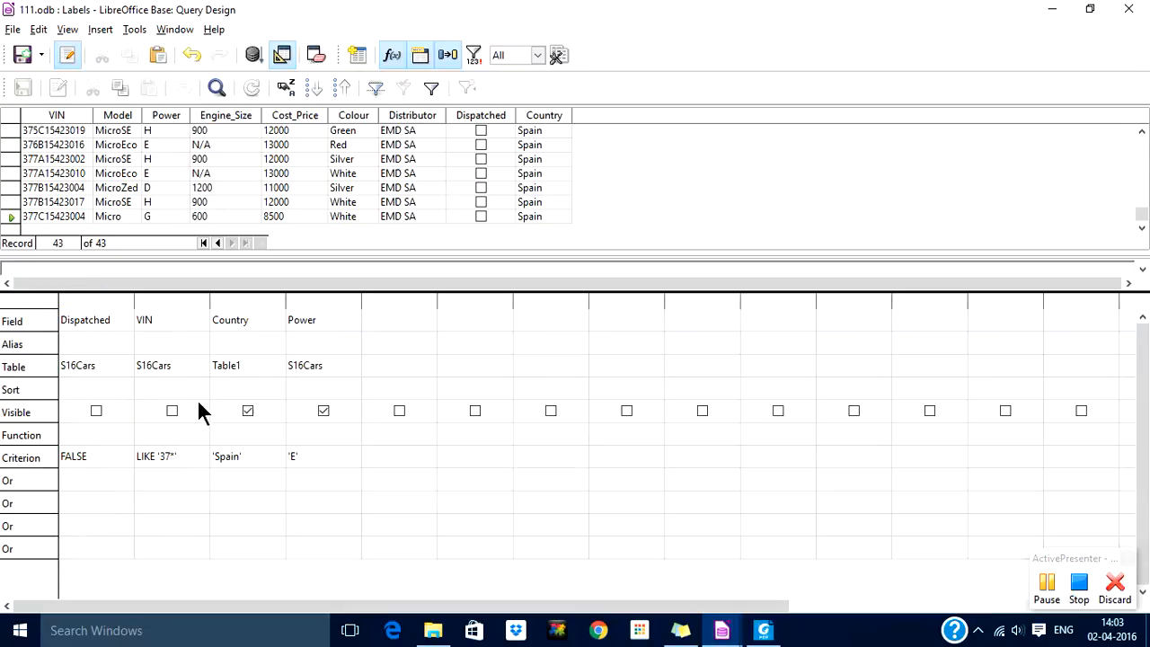
{"action": "left_click", "coordinate": [171, 411]}
- Save the Labels query and run it
{"action": "left_click", "coordinate": [23, 56]}
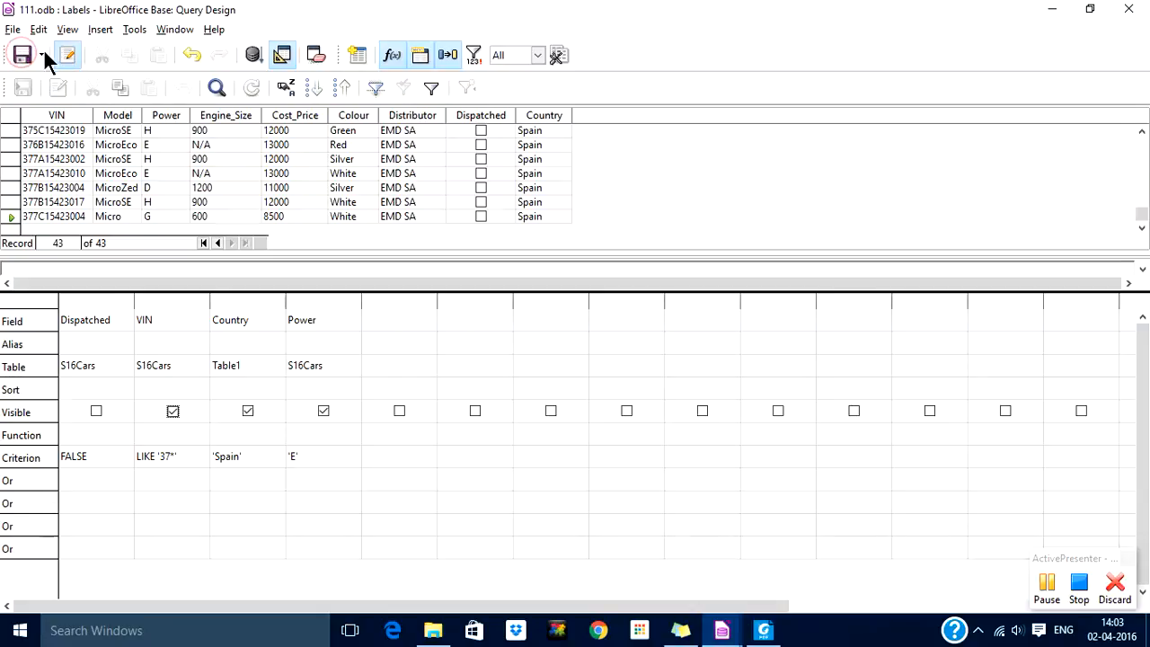
{"action": "left_click", "coordinate": [252, 55]}
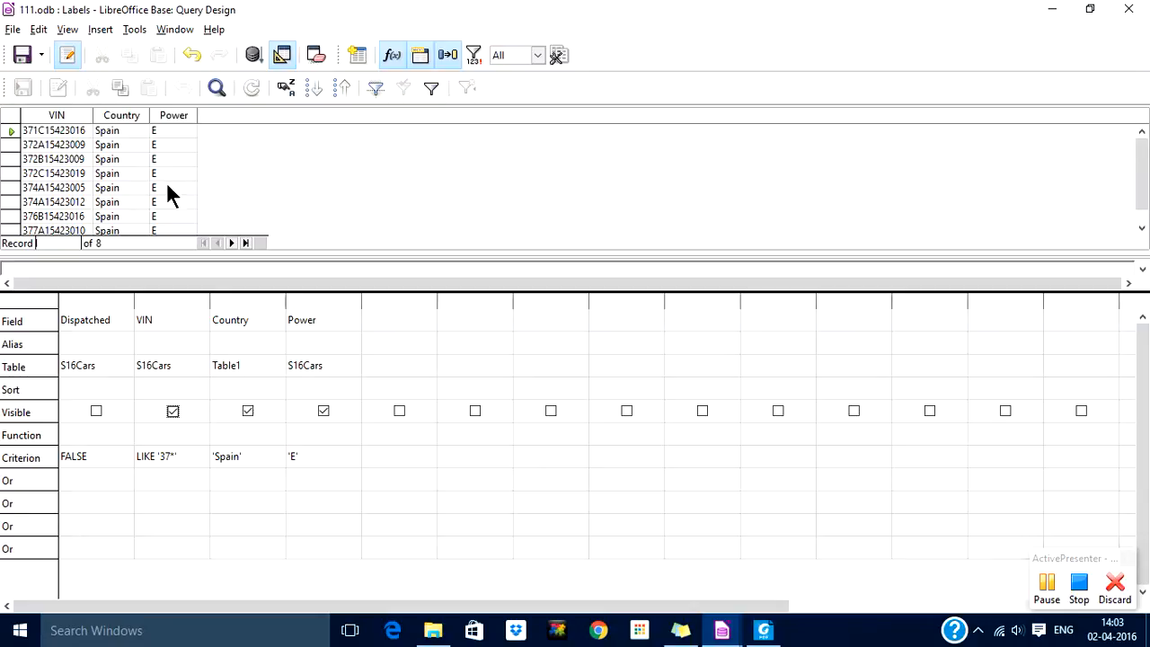
- Check in the task PDF which fields the labels have to show
{"action": "left_click", "coordinate": [763, 630]}
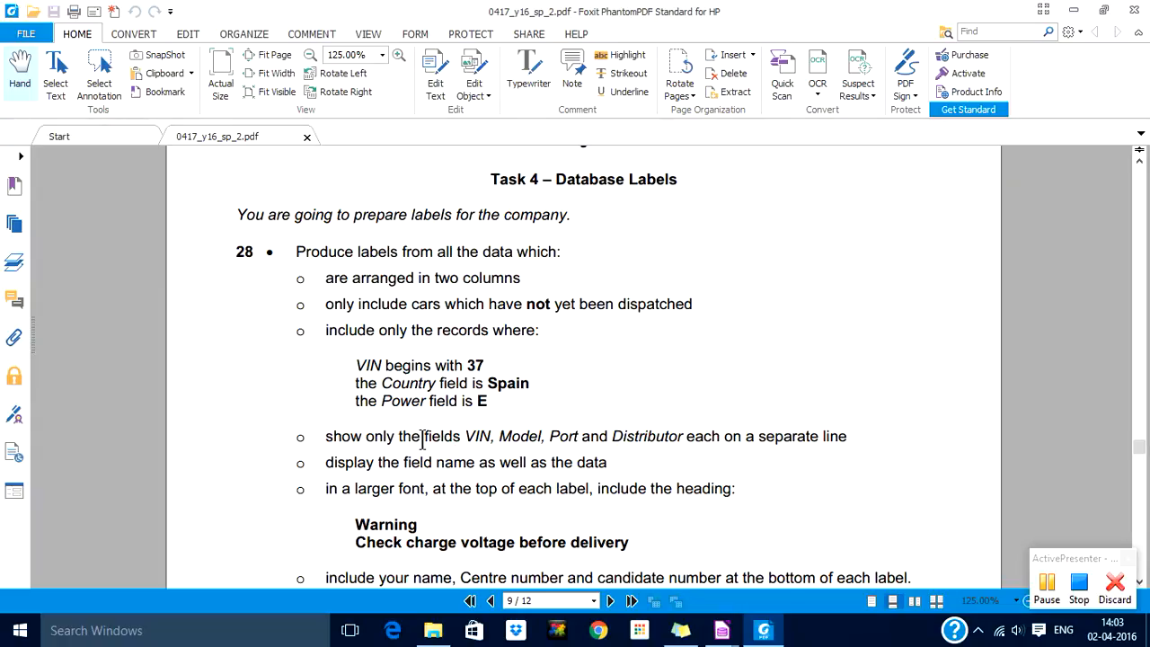
{"action": "left_click_drag", "start_coordinate": [422, 435], "coordinate": [482, 436]}
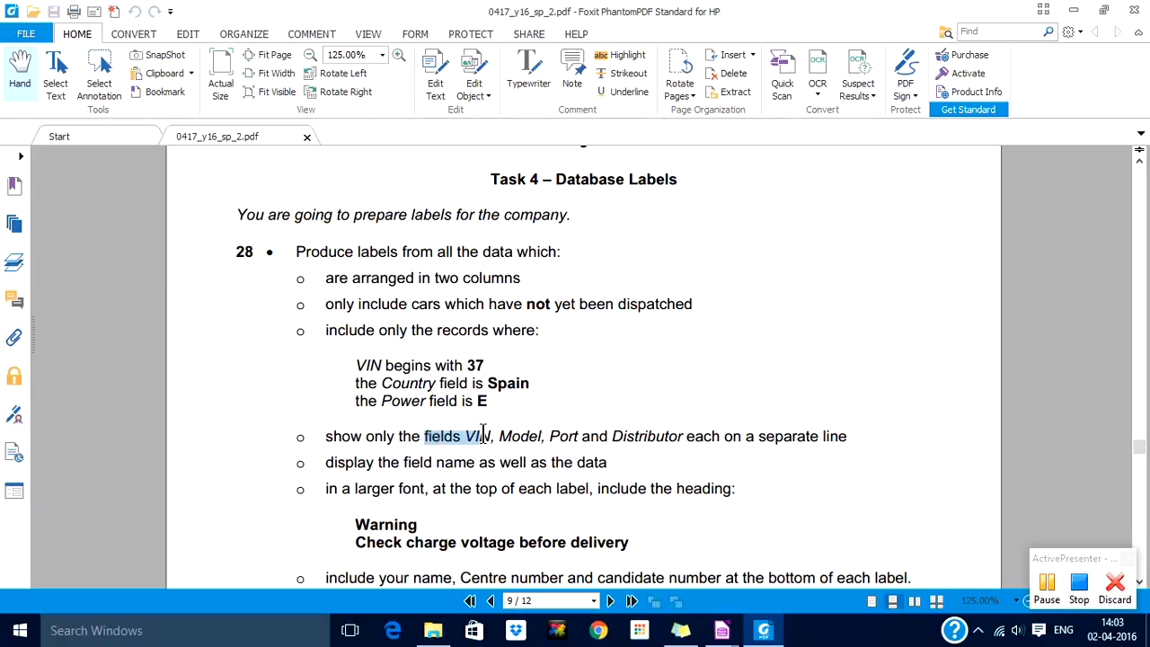
{"action": "double_click", "coordinate": [478, 436]}
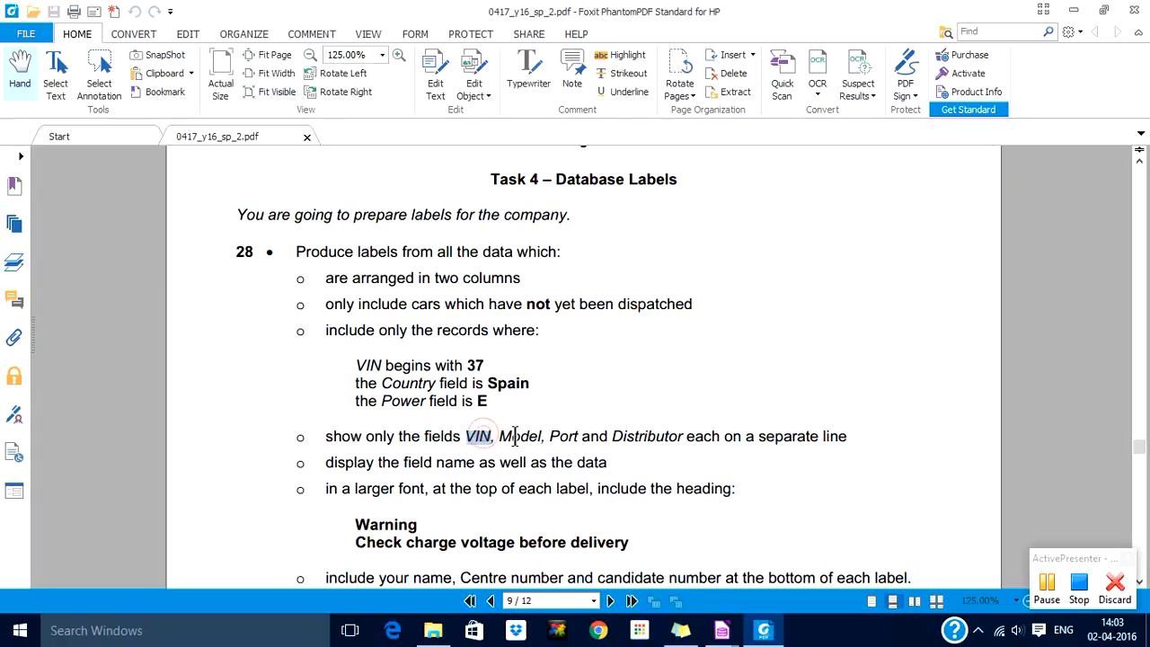
{"action": "double_click", "coordinate": [521, 436]}
{"action": "double_click", "coordinate": [563, 436]}
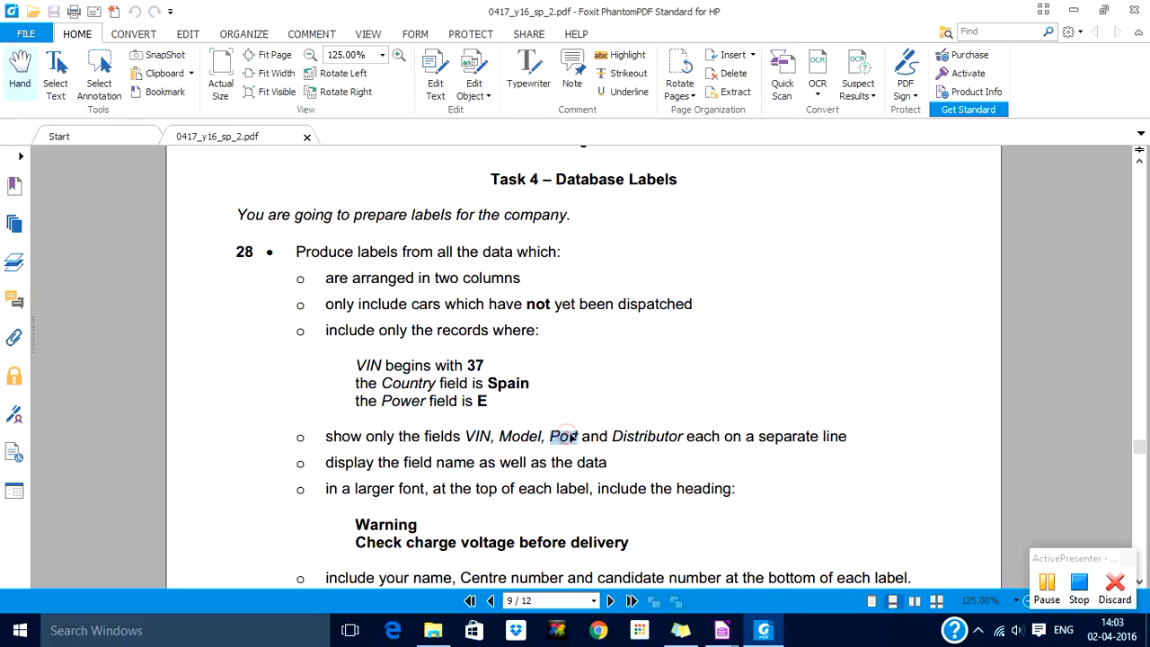
{"action": "left_click", "coordinate": [642, 437]}
{"action": "double_click", "coordinate": [642, 438]}
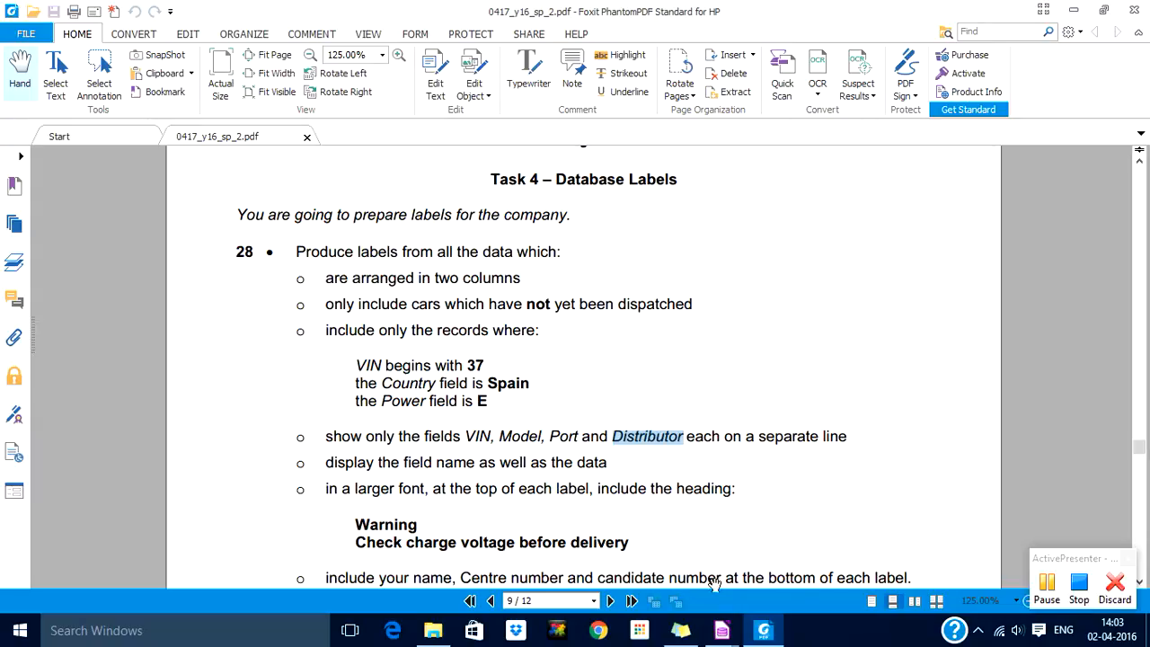
- Return to the Labels query design and move the VIN column to the first position, before Dispatched
{"action": "mouse_move", "coordinate": [723, 633]}
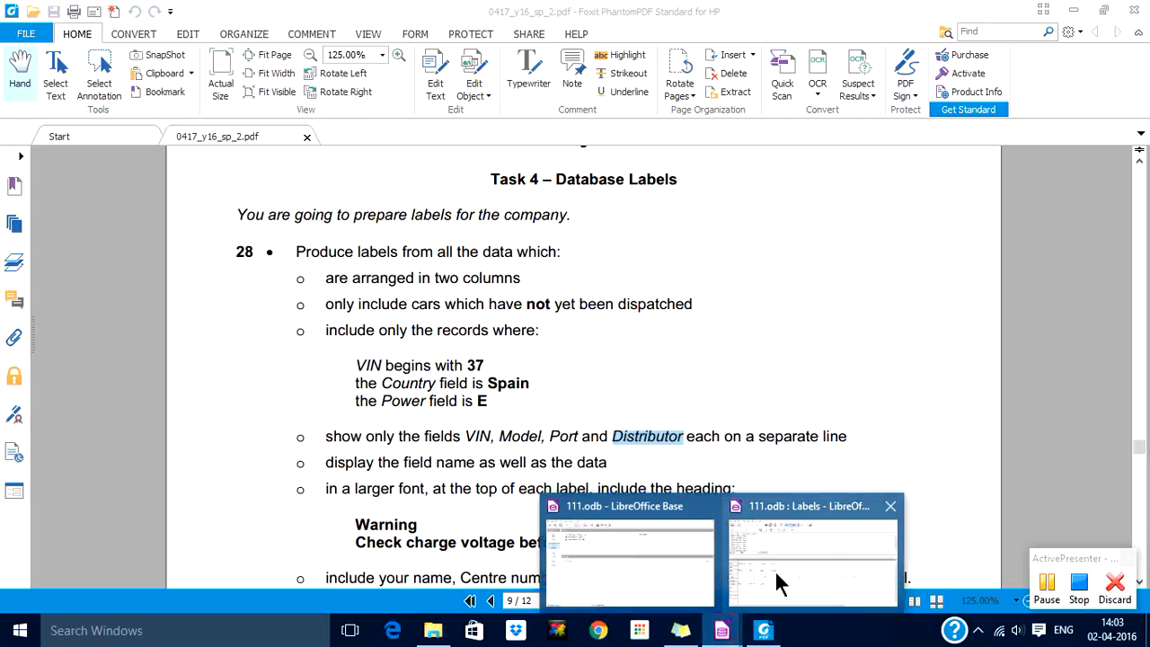
{"action": "left_click", "coordinate": [774, 569]}
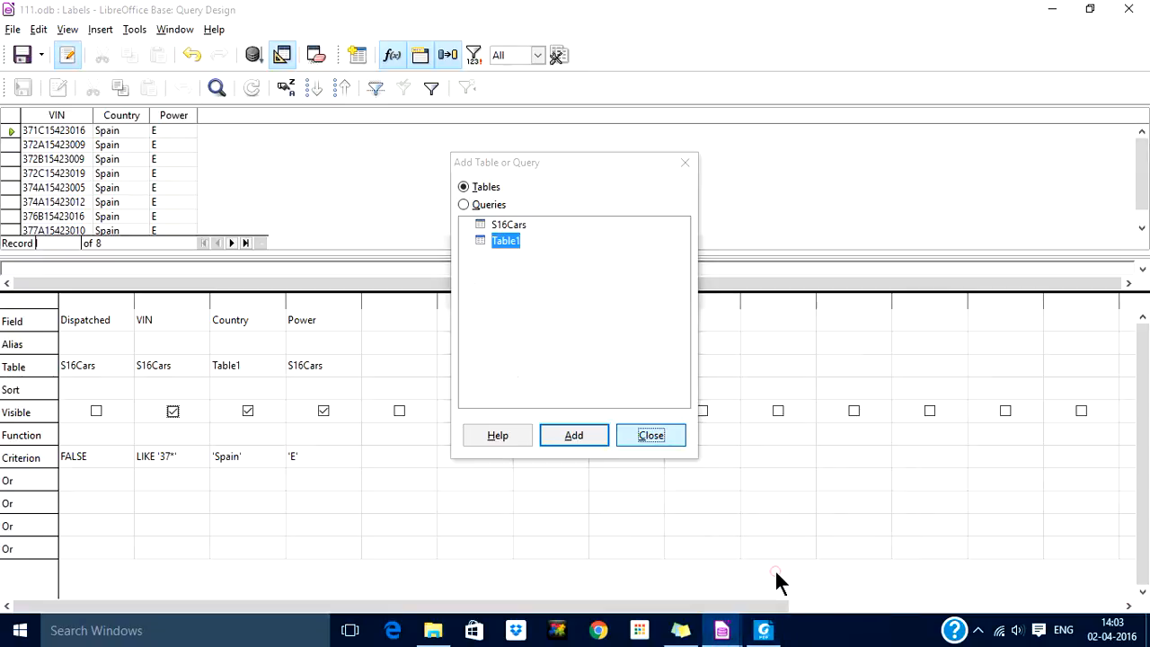
{"action": "left_click", "coordinate": [181, 297]}
{"action": "left_click_drag", "start_coordinate": [181, 299], "coordinate": [93, 296]}
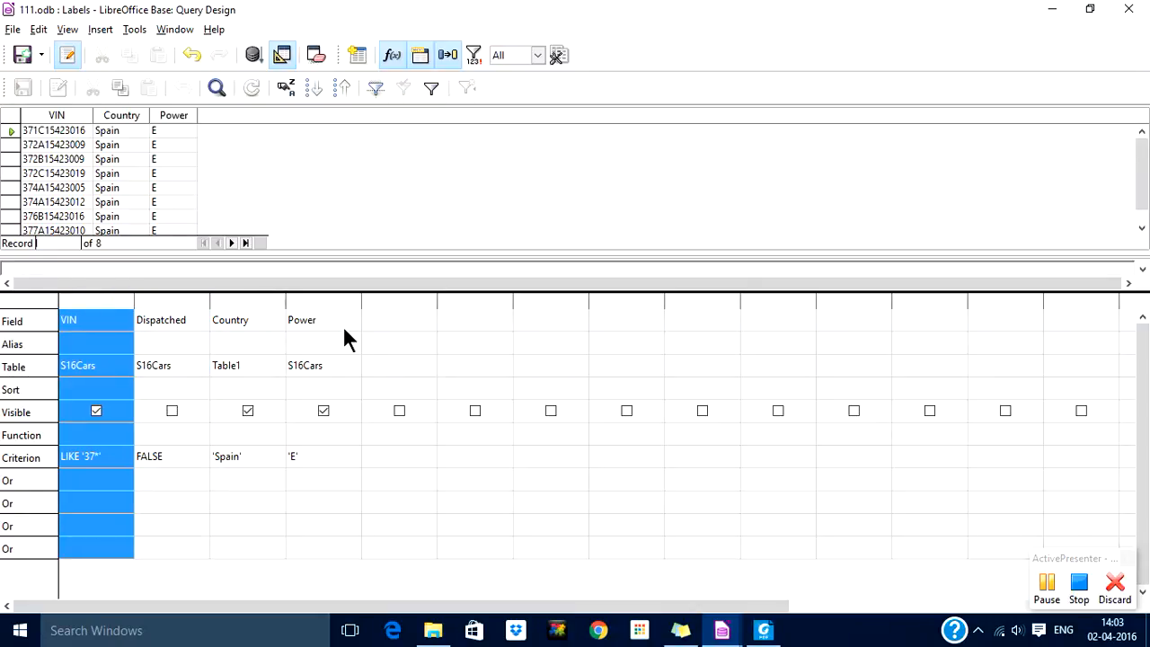
- Add Table1.Port to the query and move it to the second column, directly after VIN
{"action": "left_click", "coordinate": [386, 320]}
{"action": "left_click", "coordinate": [428, 318]}
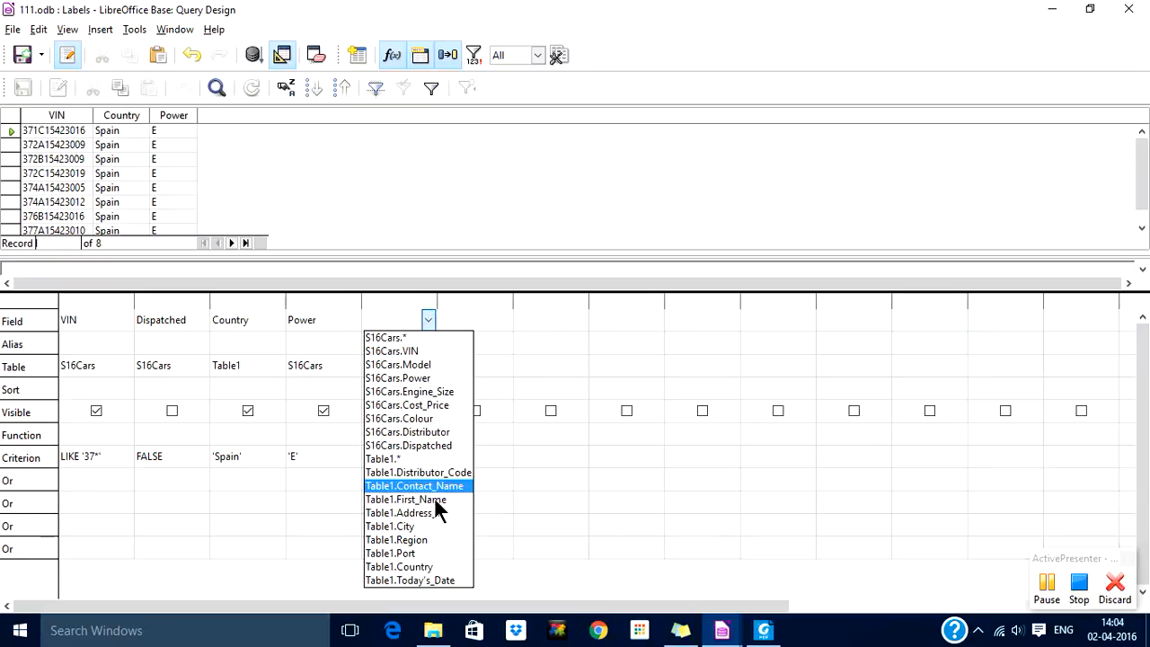
{"action": "left_click", "coordinate": [422, 552]}
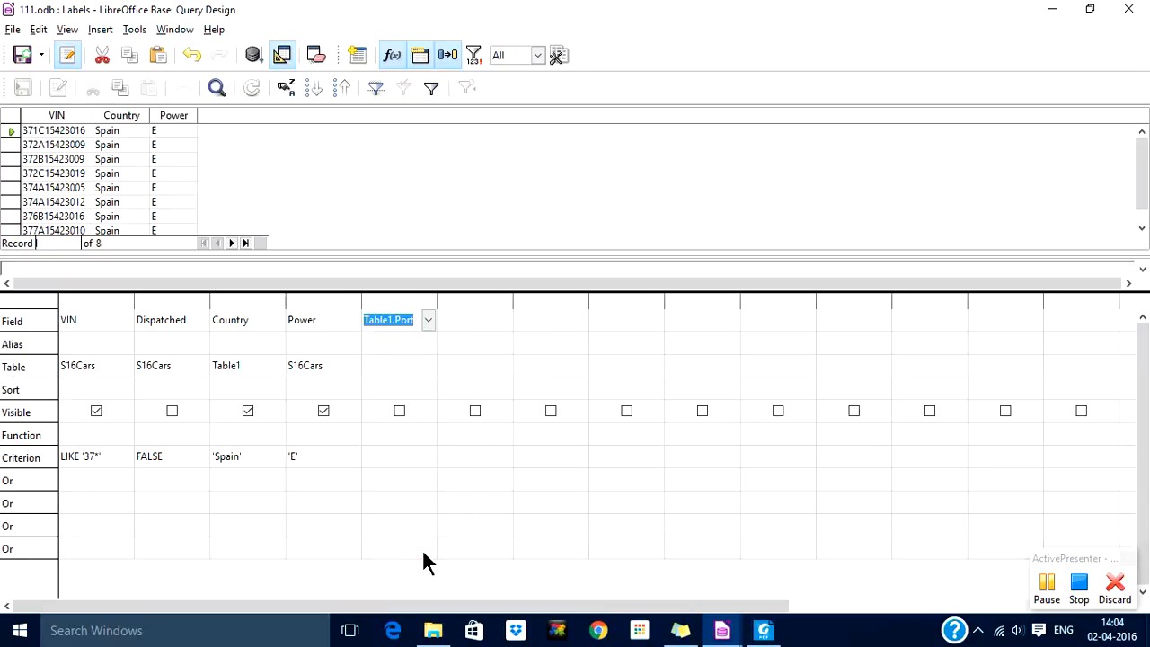
{"action": "key", "text": "Tab"}
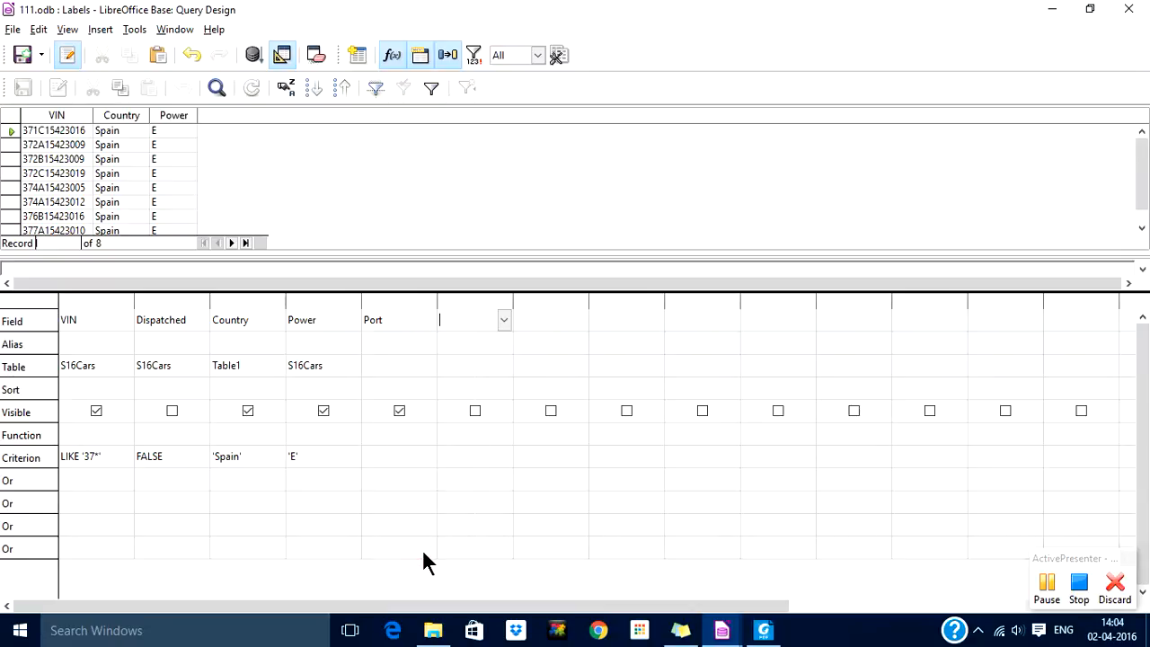
{"action": "left_click", "coordinate": [392, 301]}
{"action": "left_click_drag", "start_coordinate": [273, 301], "coordinate": [180, 304]}
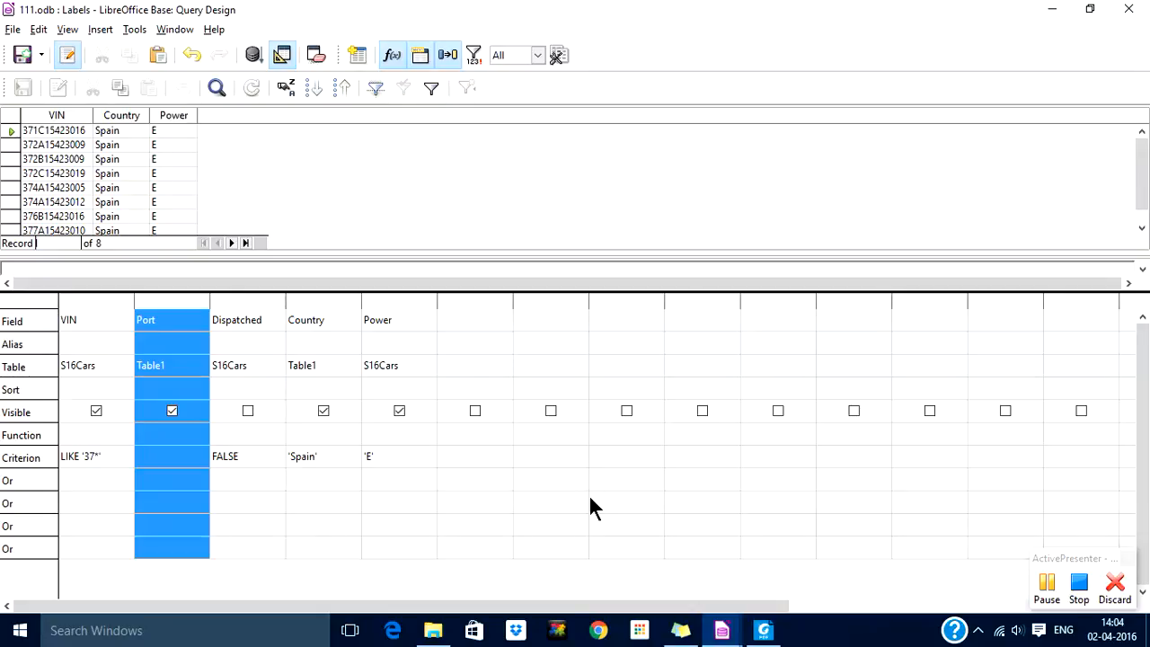
- Check in the task PDF the order of the Model and Port fields for the labels
{"action": "left_click", "coordinate": [762, 630]}
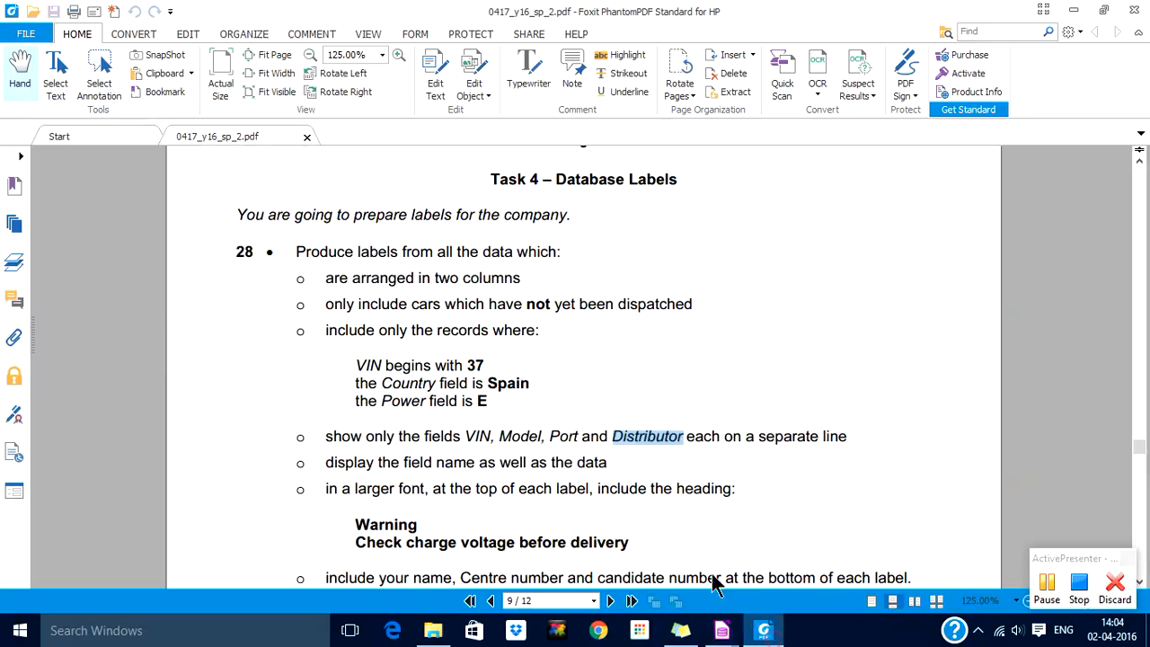
{"action": "double_click", "coordinate": [516, 438]}
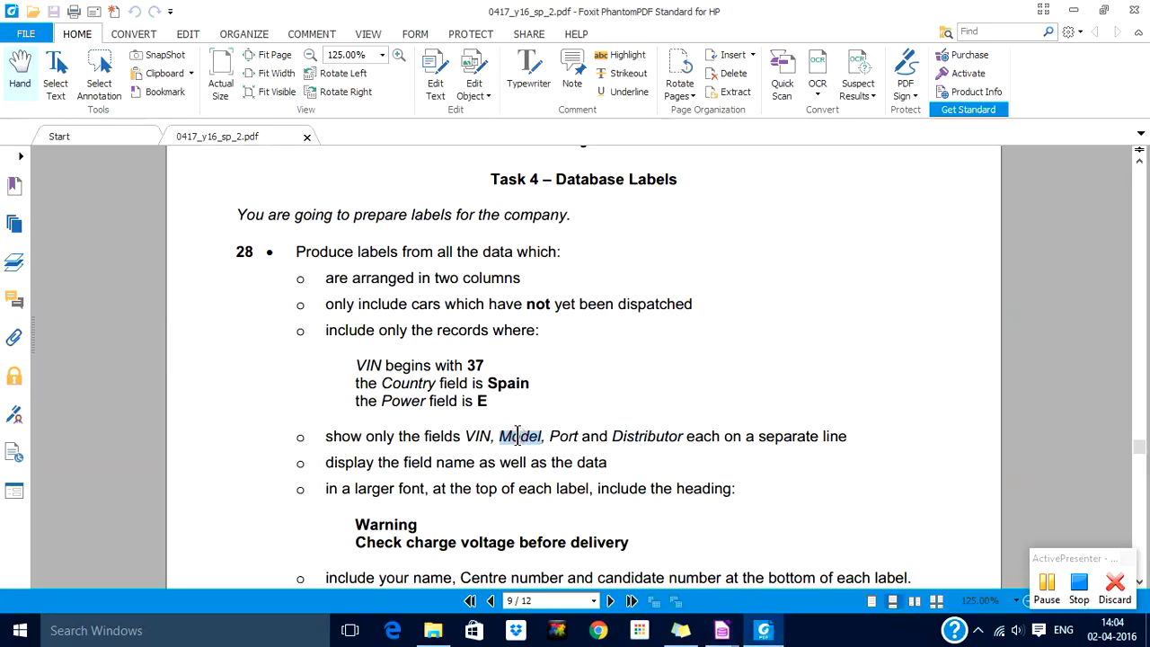
{"action": "double_click", "coordinate": [562, 437]}
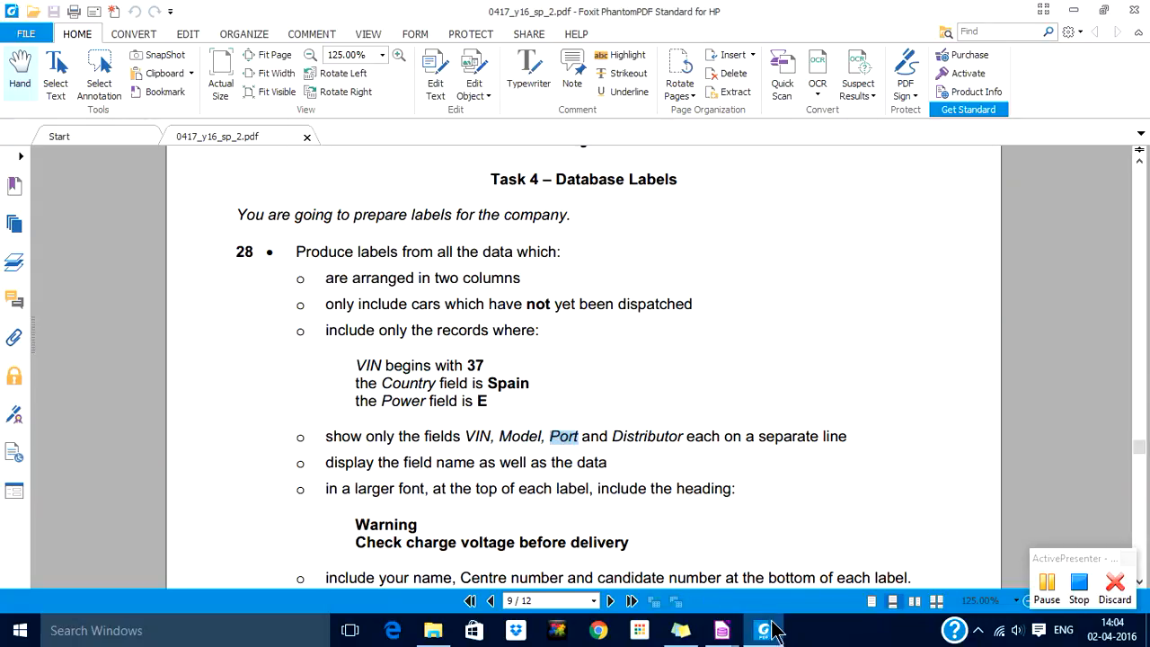
- Return to the Labels query design, add S16Cars.Model and move it to the second column, between VIN and Port
{"action": "mouse_move", "coordinate": [721, 631]}
{"action": "left_click", "coordinate": [768, 564]}
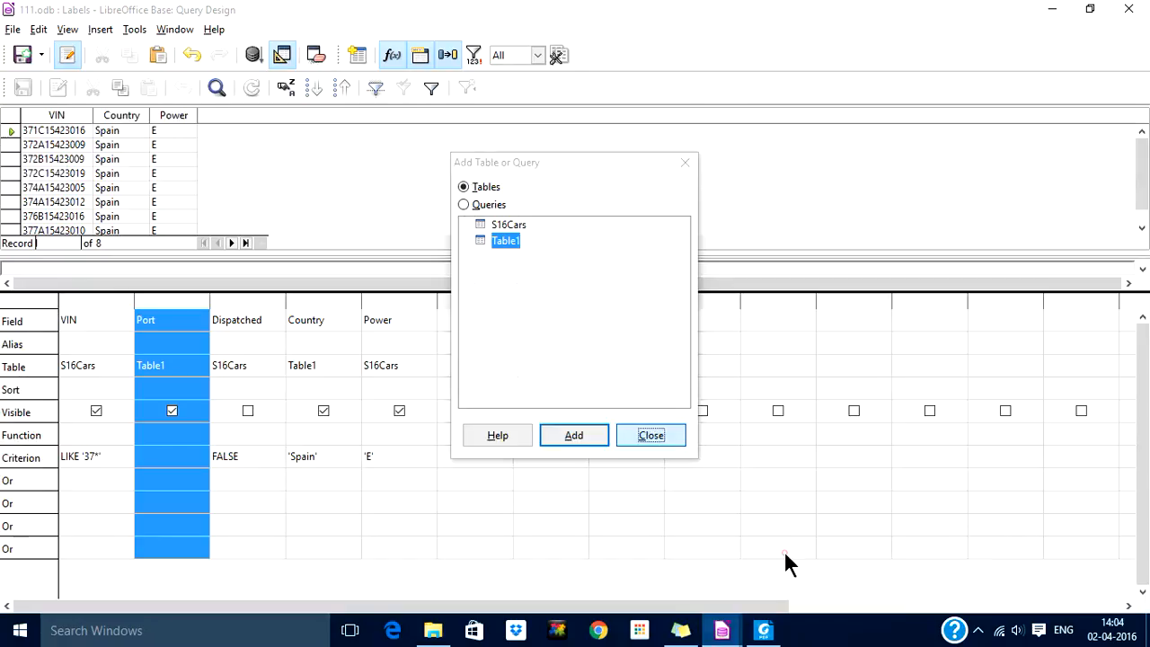
{"action": "left_click", "coordinate": [505, 321]}
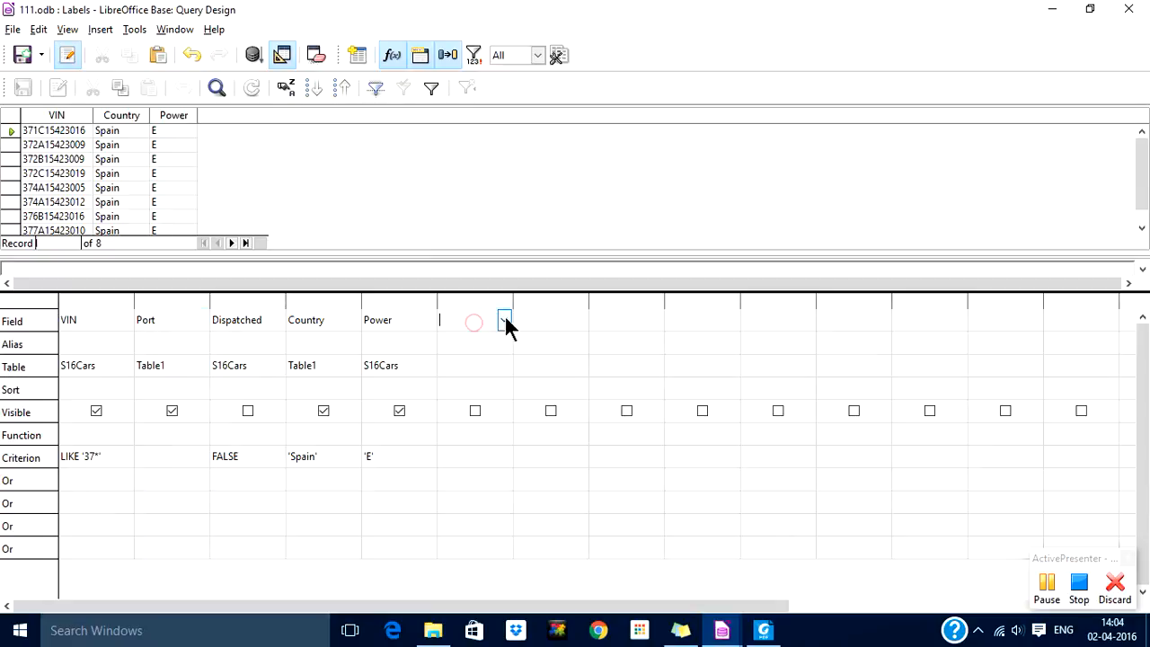
{"action": "left_click", "coordinate": [504, 320]}
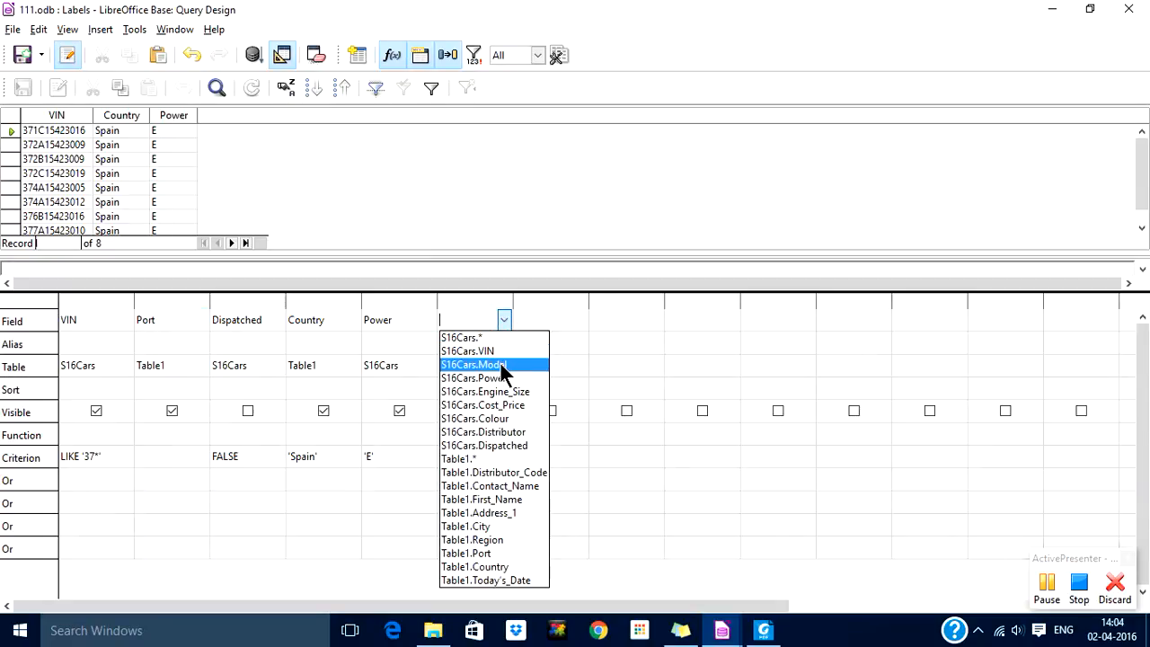
{"action": "left_click", "coordinate": [500, 364]}
{"action": "key", "text": "Tab"}
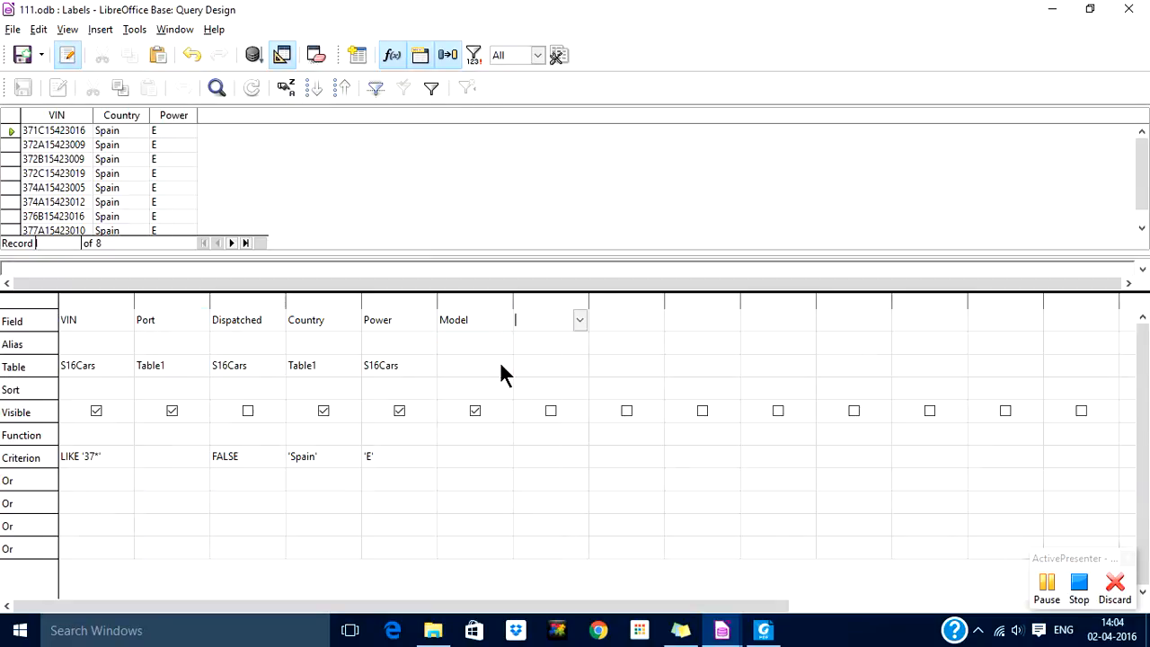
{"action": "left_click", "coordinate": [469, 302]}
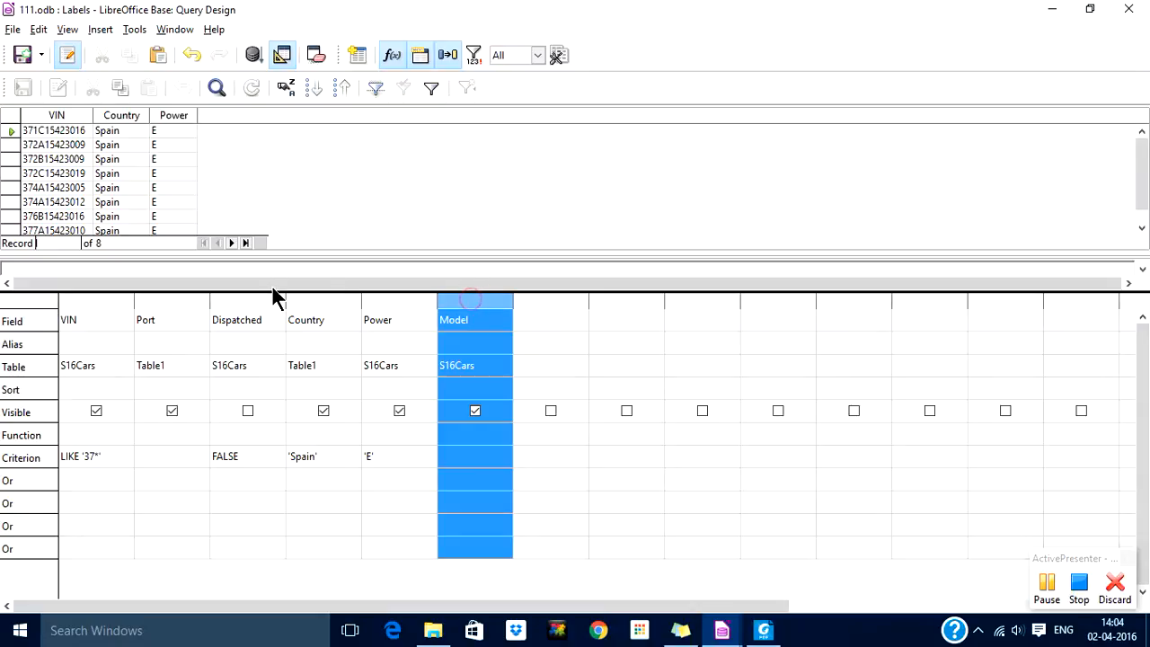
{"action": "left_click_drag", "start_coordinate": [151, 297], "coordinate": [150, 301]}
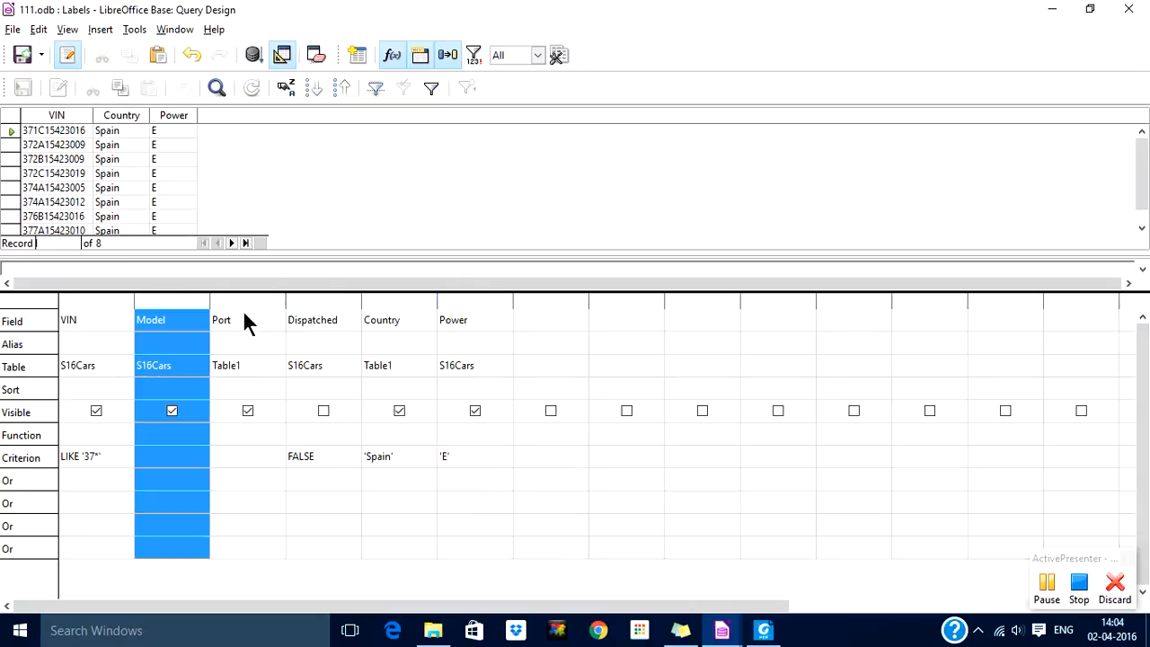
- Add S16Cars.Distributor to the query and move it to the fourth column, between Port and Dispatched
{"action": "left_click", "coordinate": [553, 320]}
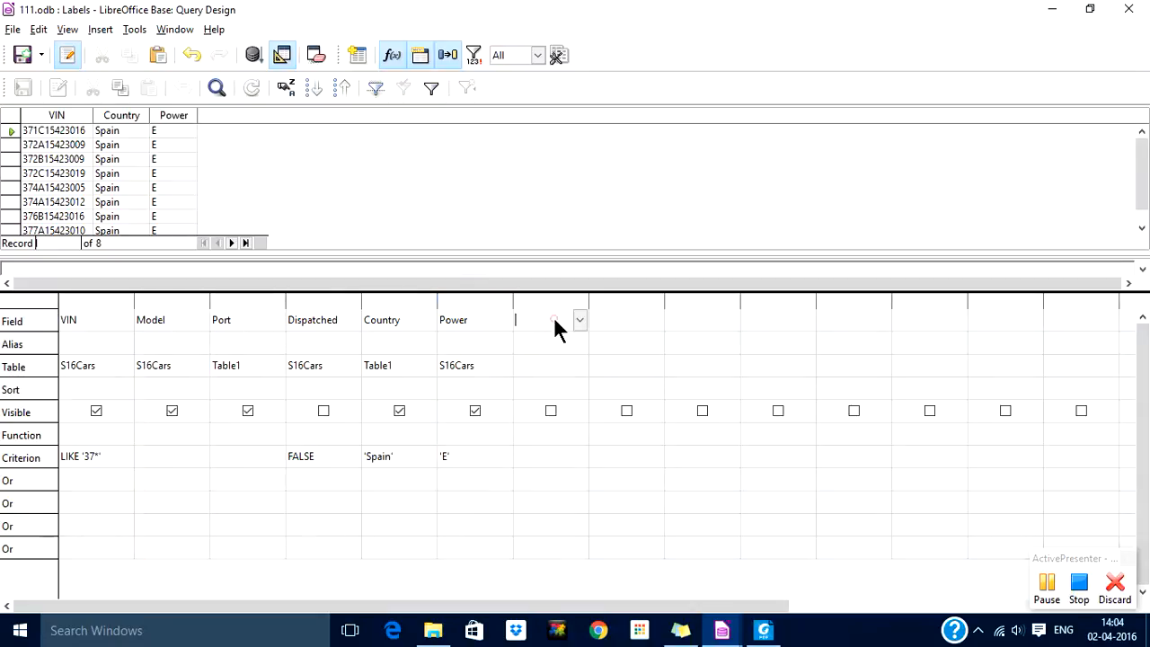
{"action": "left_click", "coordinate": [578, 320]}
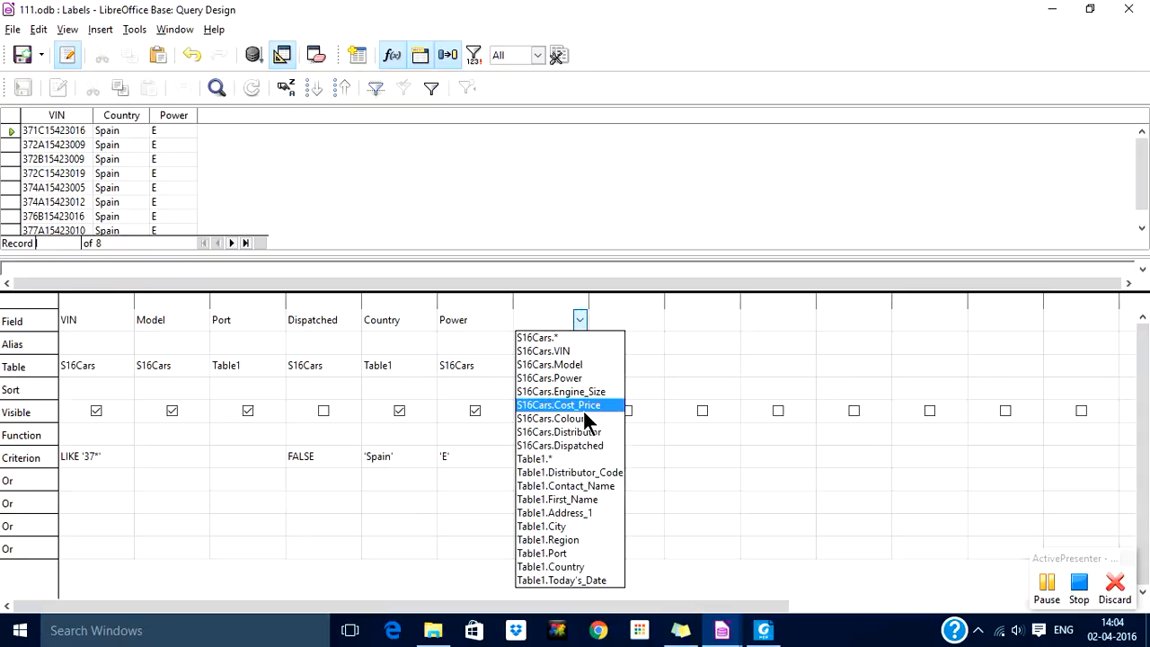
{"action": "left_click", "coordinate": [595, 432]}
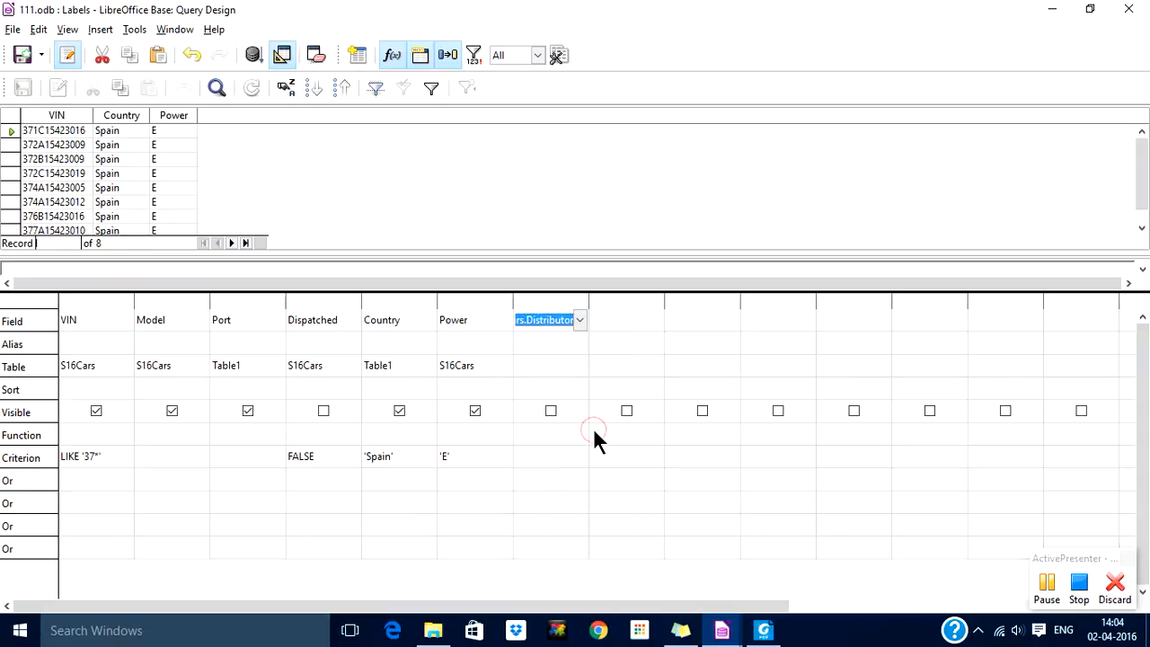
{"action": "key", "text": "Tab"}
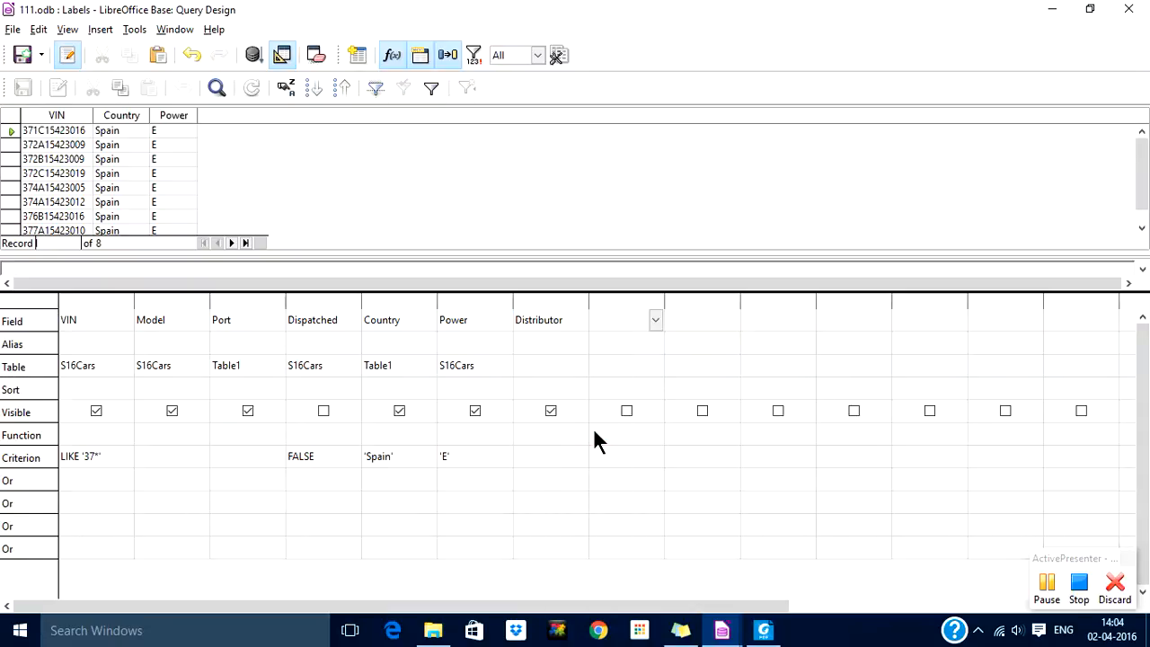
{"action": "left_click", "coordinate": [537, 295]}
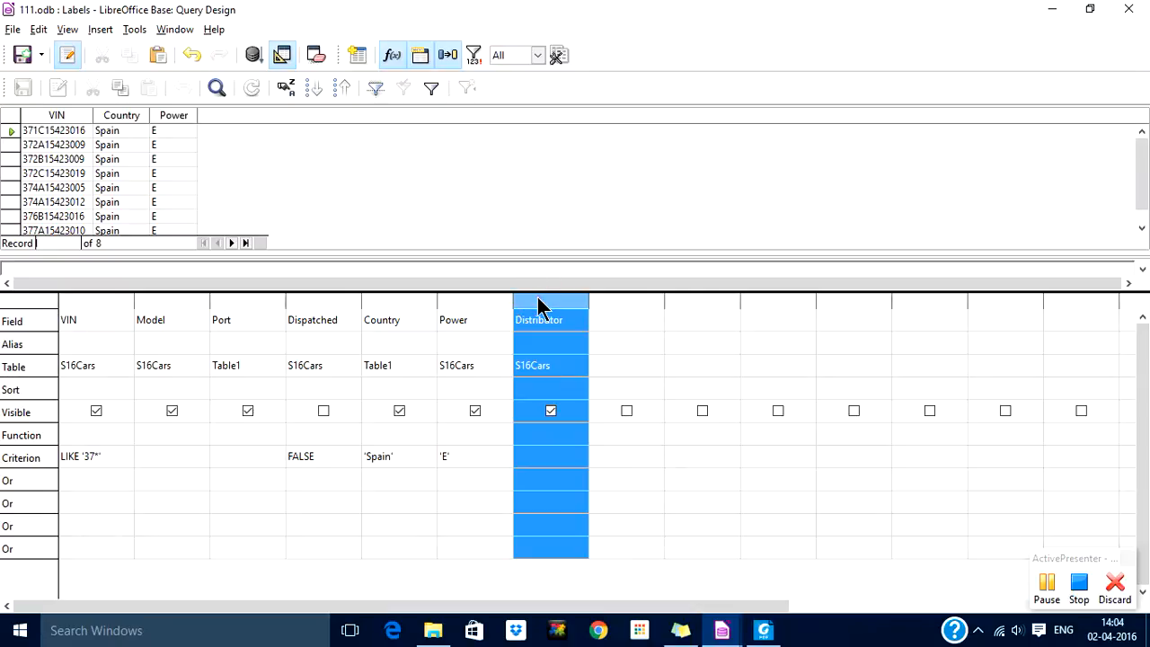
{"action": "left_click_drag", "start_coordinate": [396, 314], "coordinate": [328, 308]}
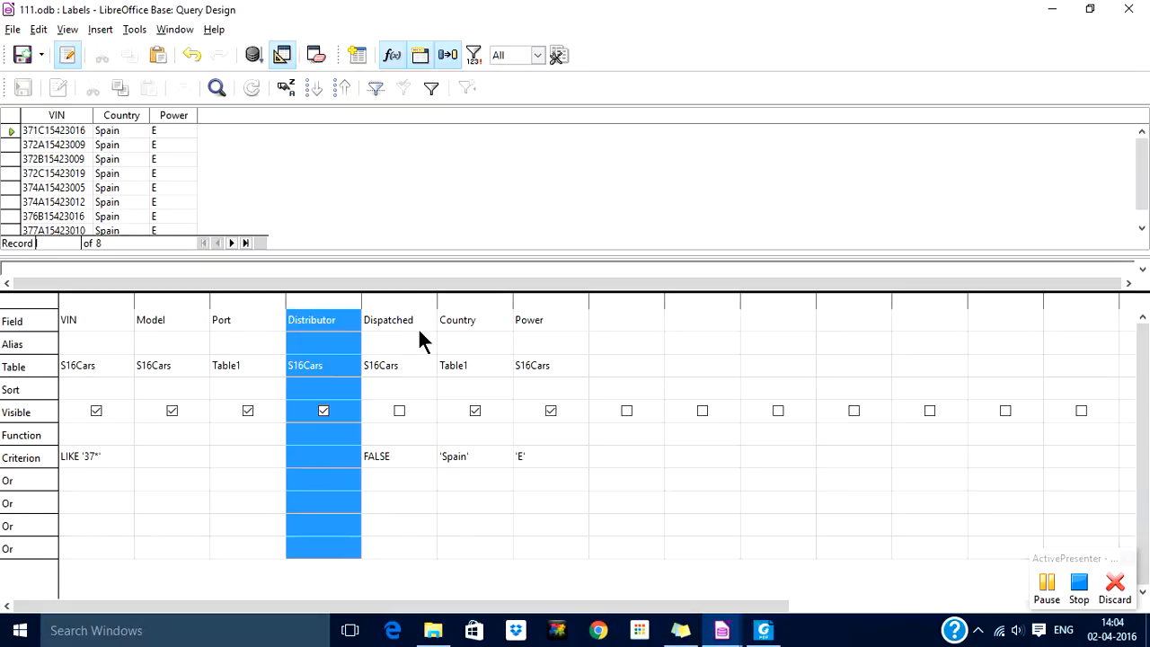
- Hide the Country and Power columns from the results, and save and rerun the Labels query
{"action": "left_click", "coordinate": [475, 410]}
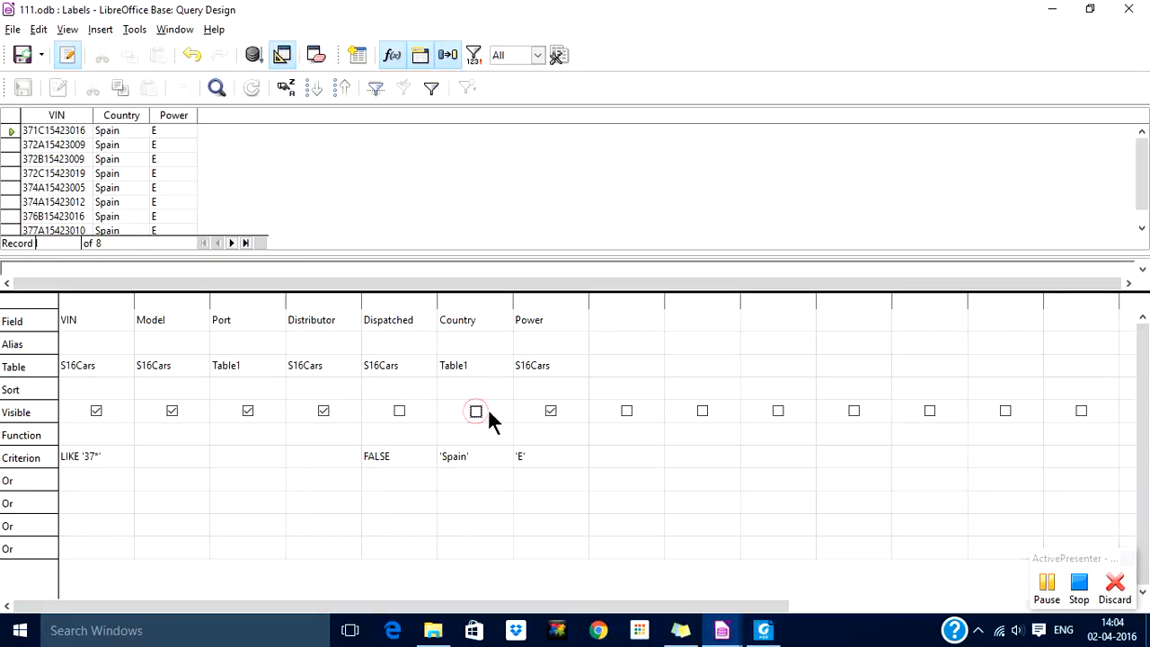
{"action": "left_click", "coordinate": [550, 410]}
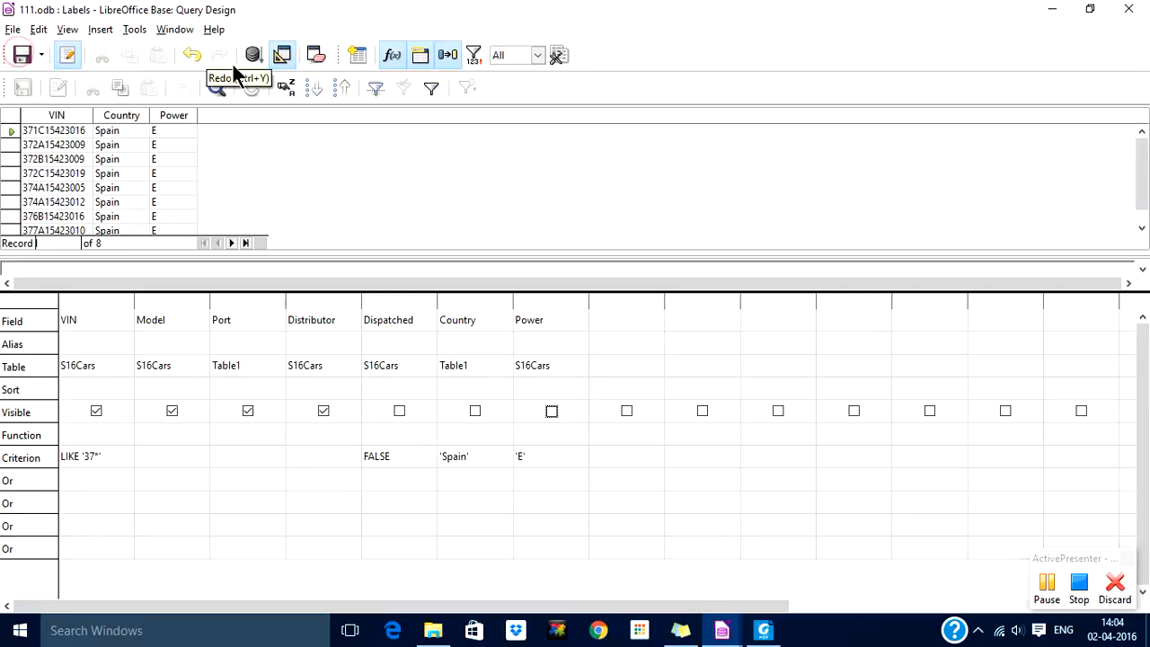
{"action": "left_click", "coordinate": [254, 55]}
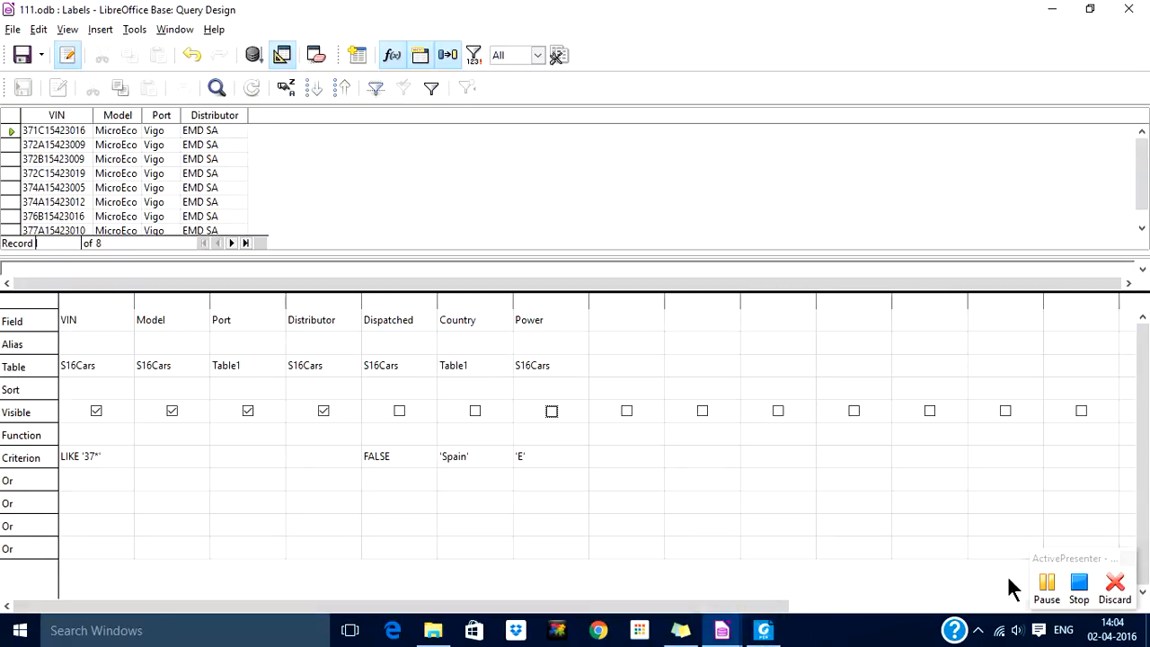
{"action": "left_click", "coordinate": [1047, 589]}
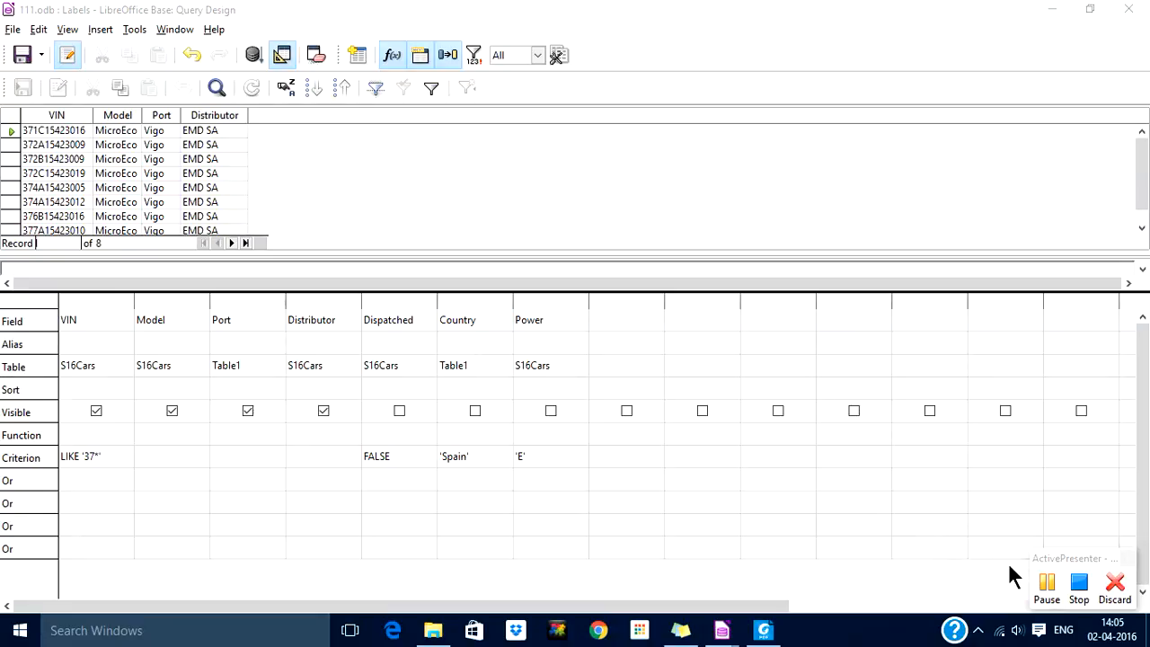
{"action": "left_click", "coordinate": [1048, 580]}
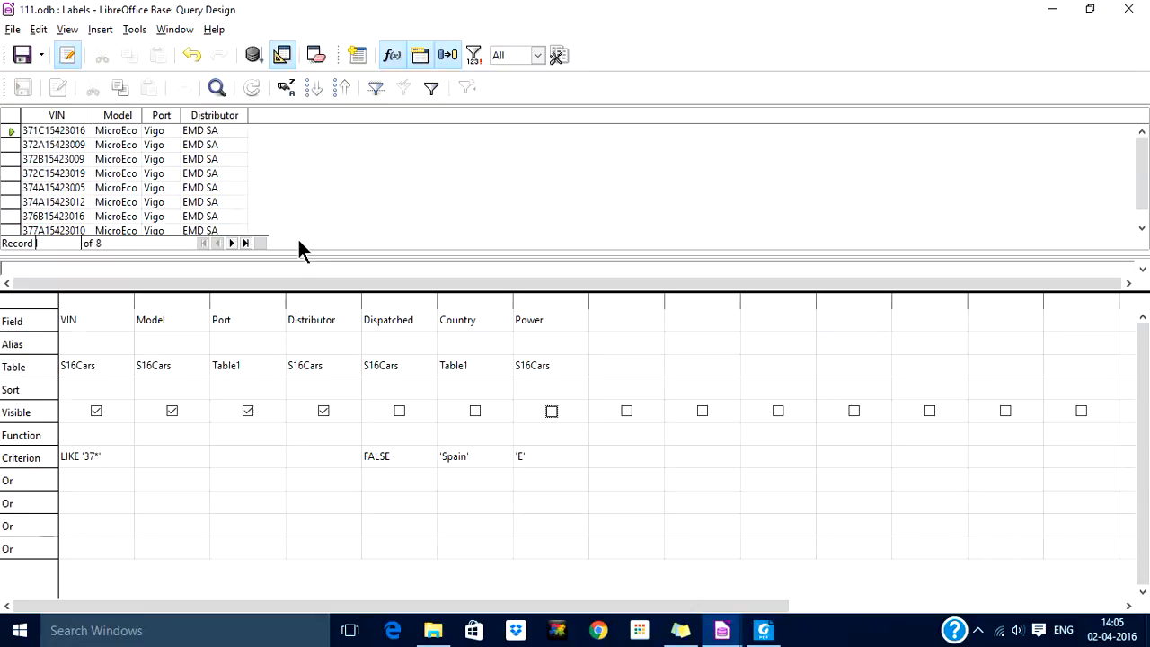
- Close the Labels query design and return to the queries of the 111.odb database
{"action": "left_click", "coordinate": [13, 30]}
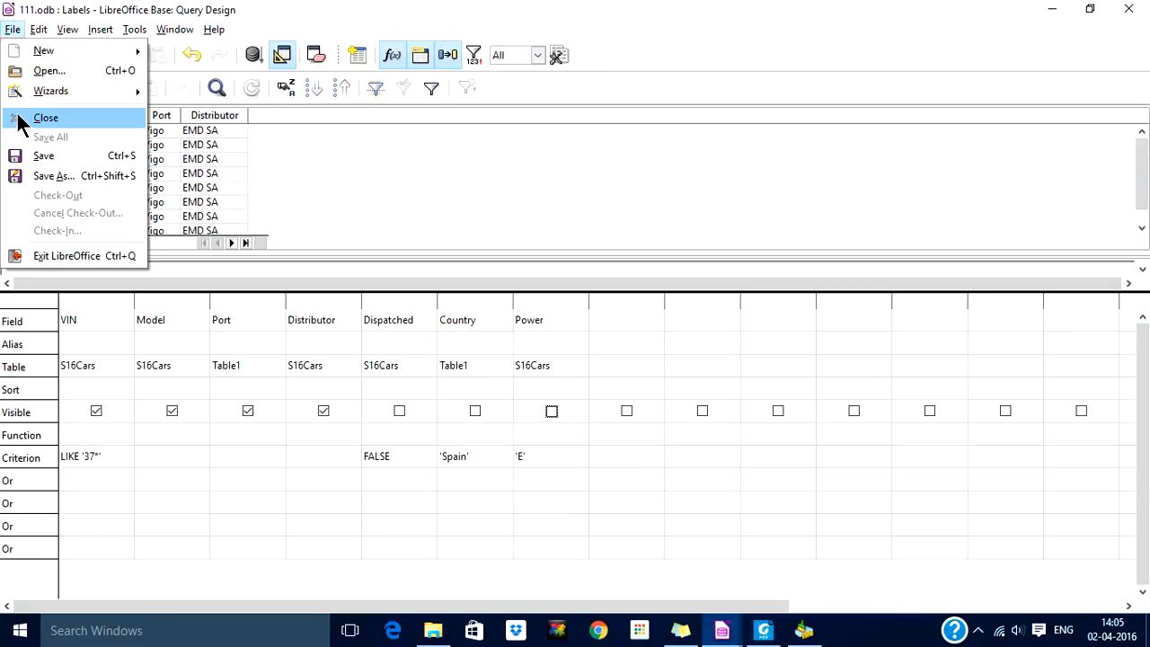
{"action": "left_click", "coordinate": [45, 118]}
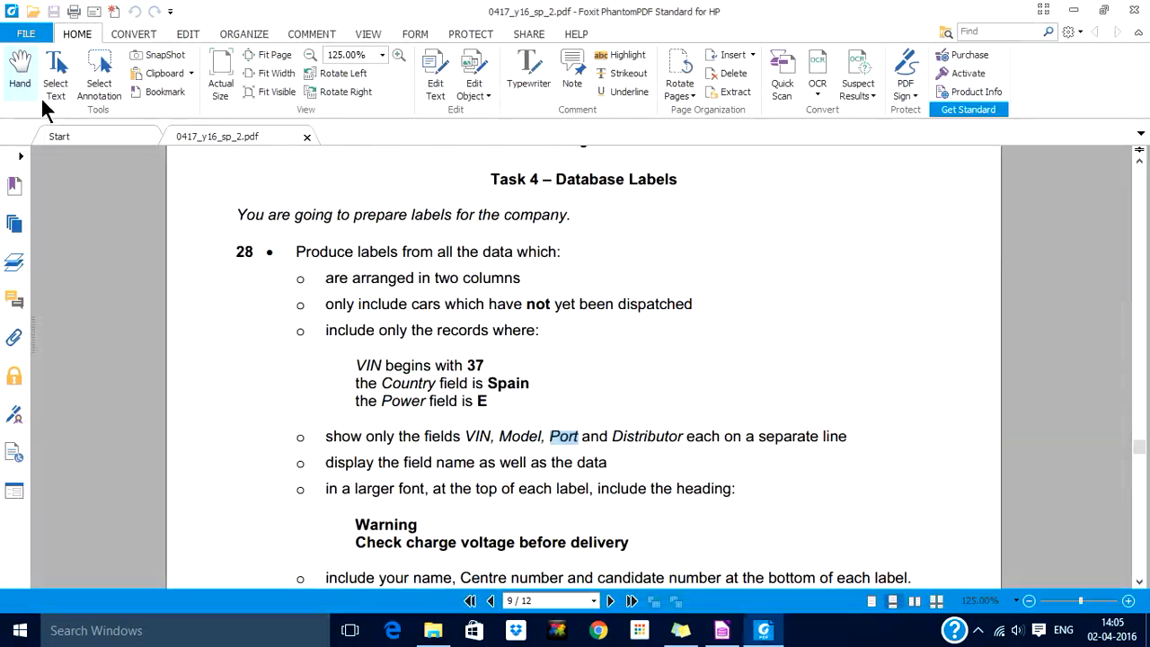
{"action": "left_click", "coordinate": [718, 638]}
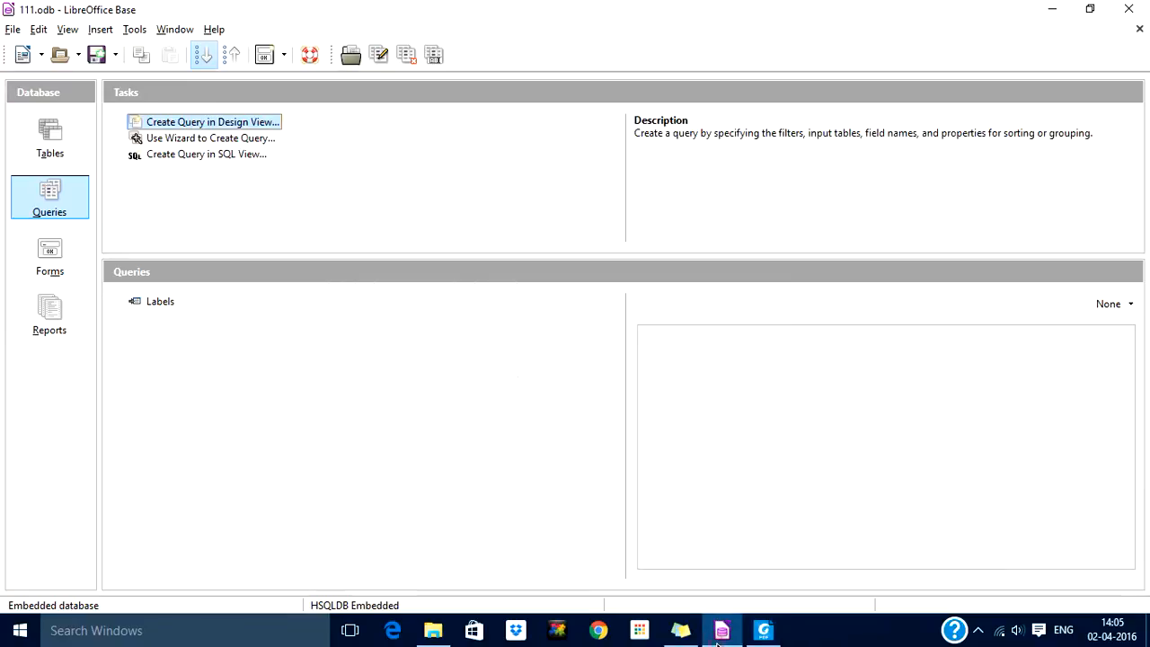
{"action": "left_click", "coordinate": [47, 199]}
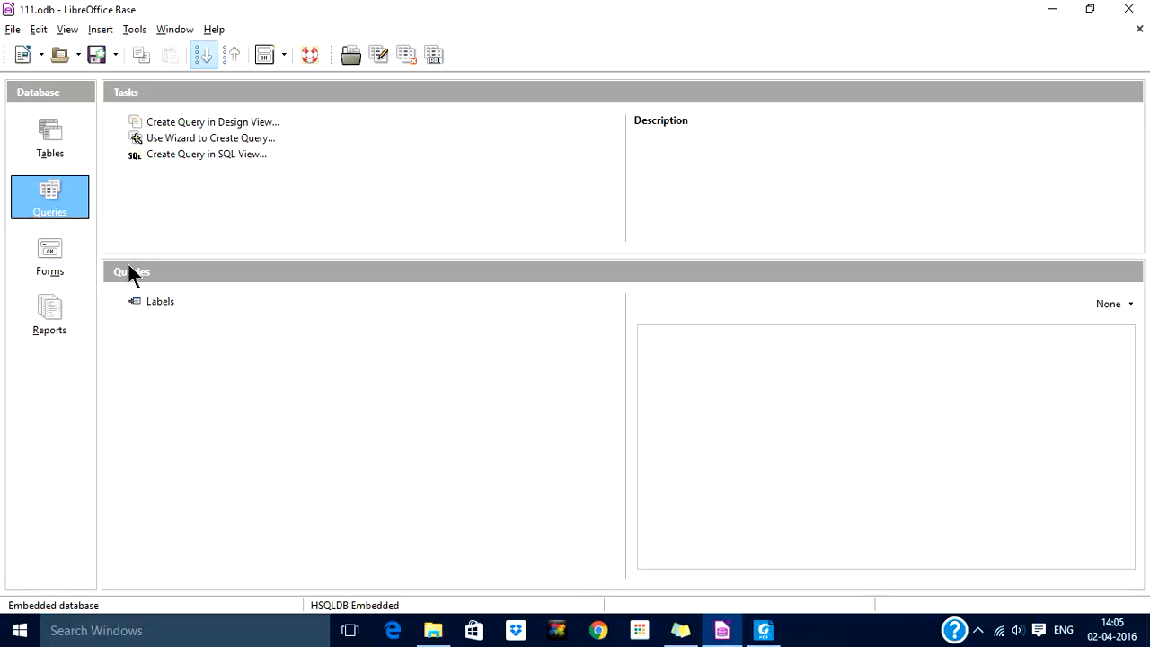
- Start a new Labels document and clear the leftover Query1 fields from the label text
{"action": "left_click", "coordinate": [13, 29]}
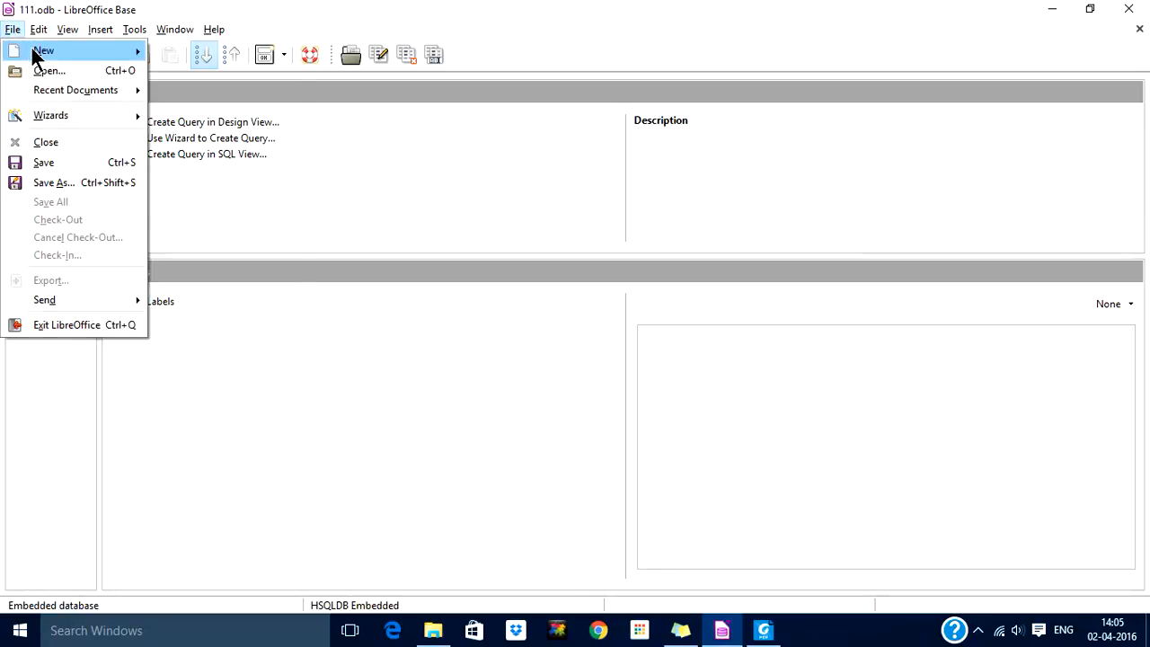
{"action": "mouse_move", "coordinate": [33, 54]}
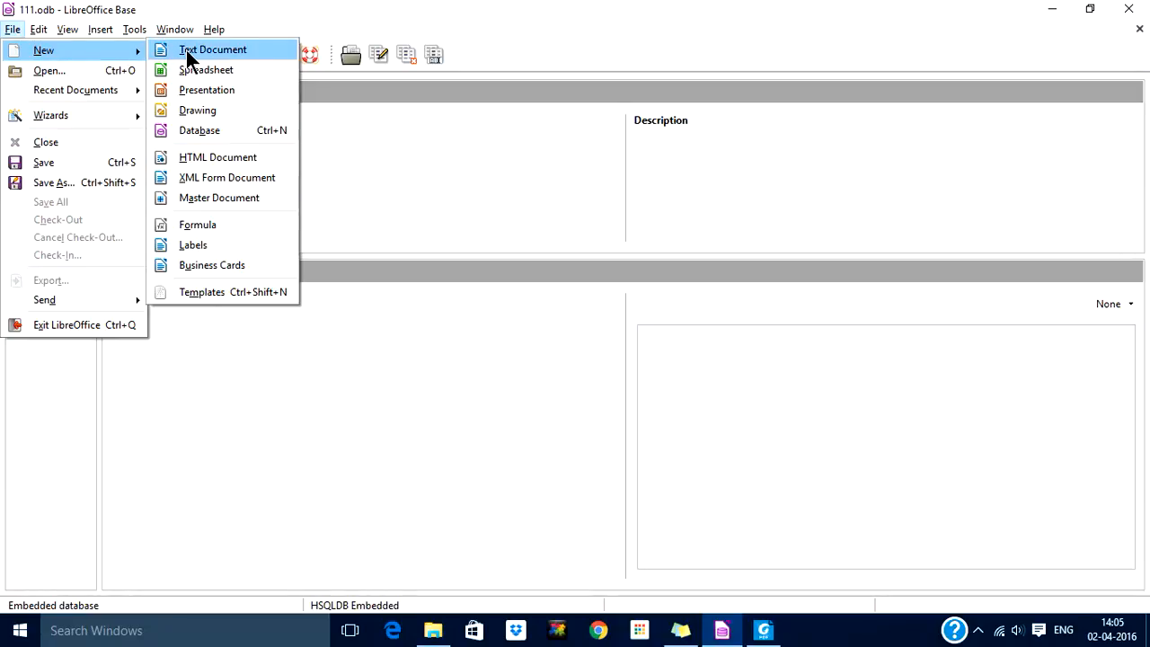
{"action": "left_click", "coordinate": [197, 251]}
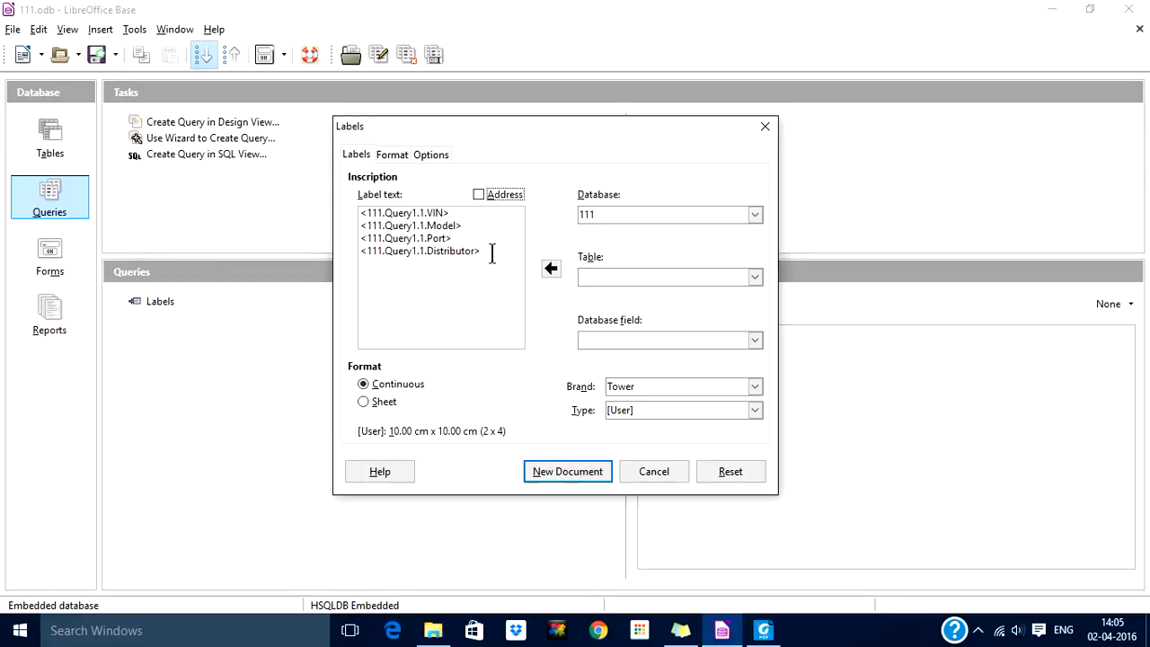
{"action": "left_click_drag", "start_coordinate": [492, 253], "coordinate": [363, 214]}
{"action": "key", "text": "Delete"}
{"action": "key", "text": "ctrl+z"}
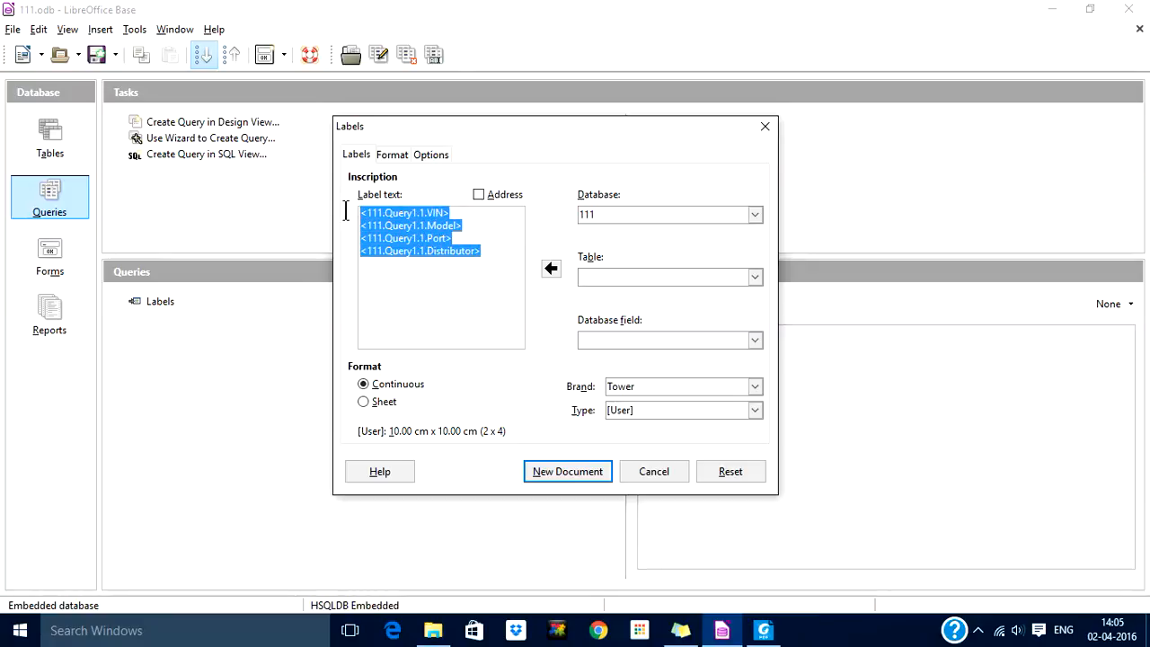
{"action": "key", "text": "Delete"}
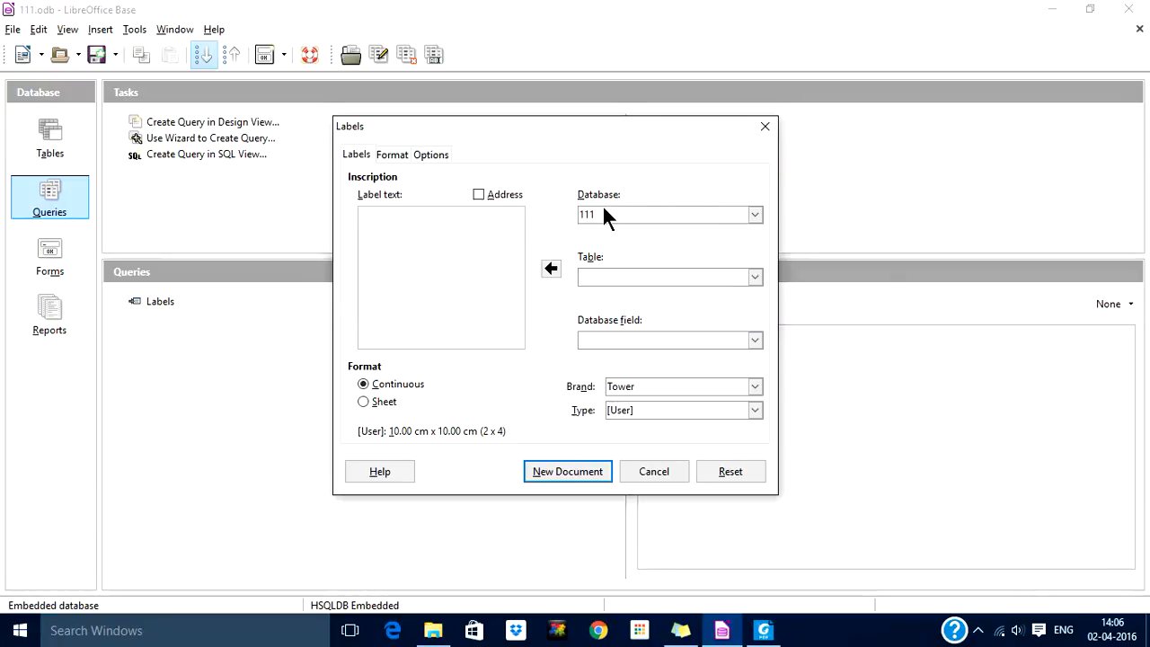
- Choose database 111 and its Labels query as the data source for the label fields
{"action": "left_click", "coordinate": [755, 216]}
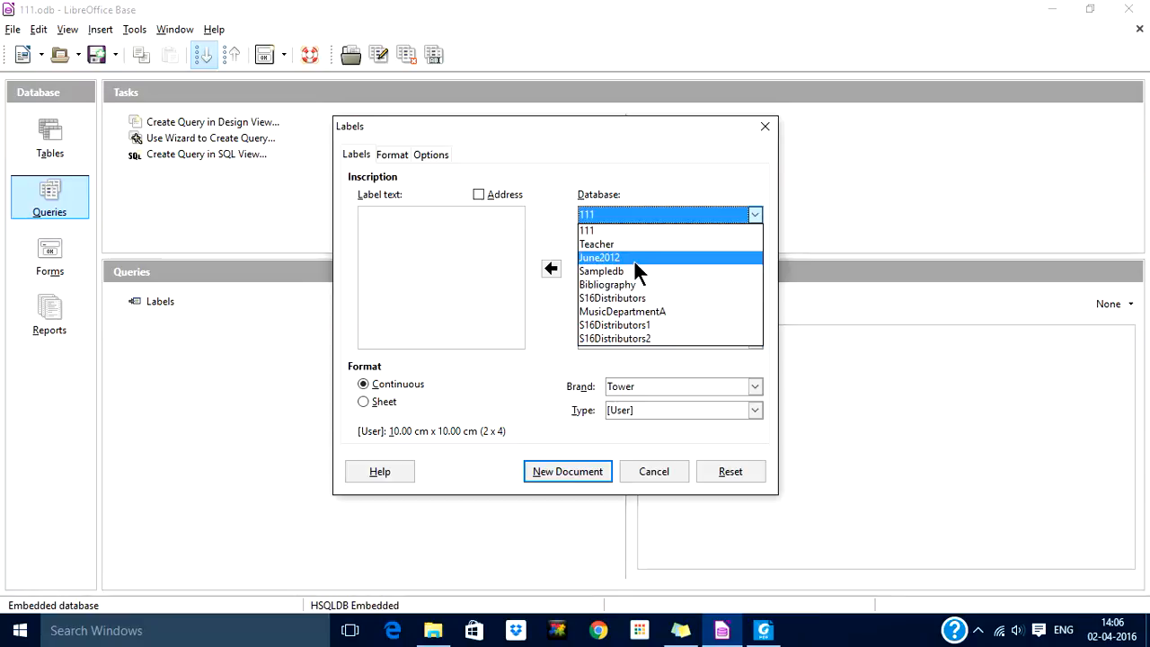
{"action": "left_click", "coordinate": [585, 231]}
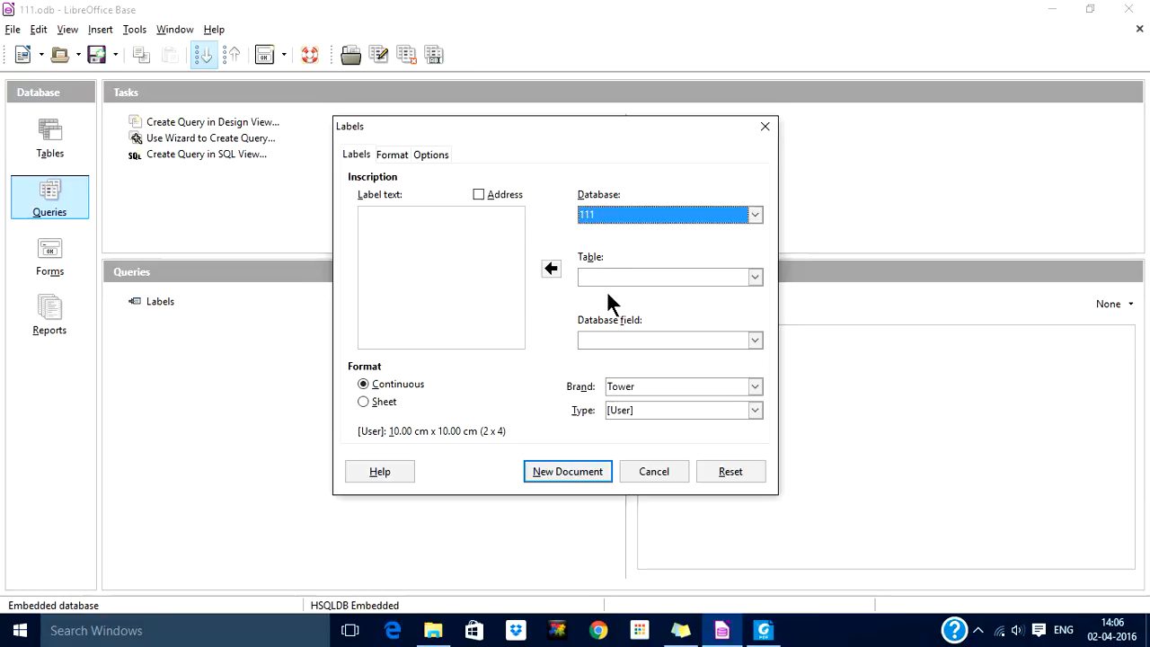
{"action": "left_click", "coordinate": [754, 276]}
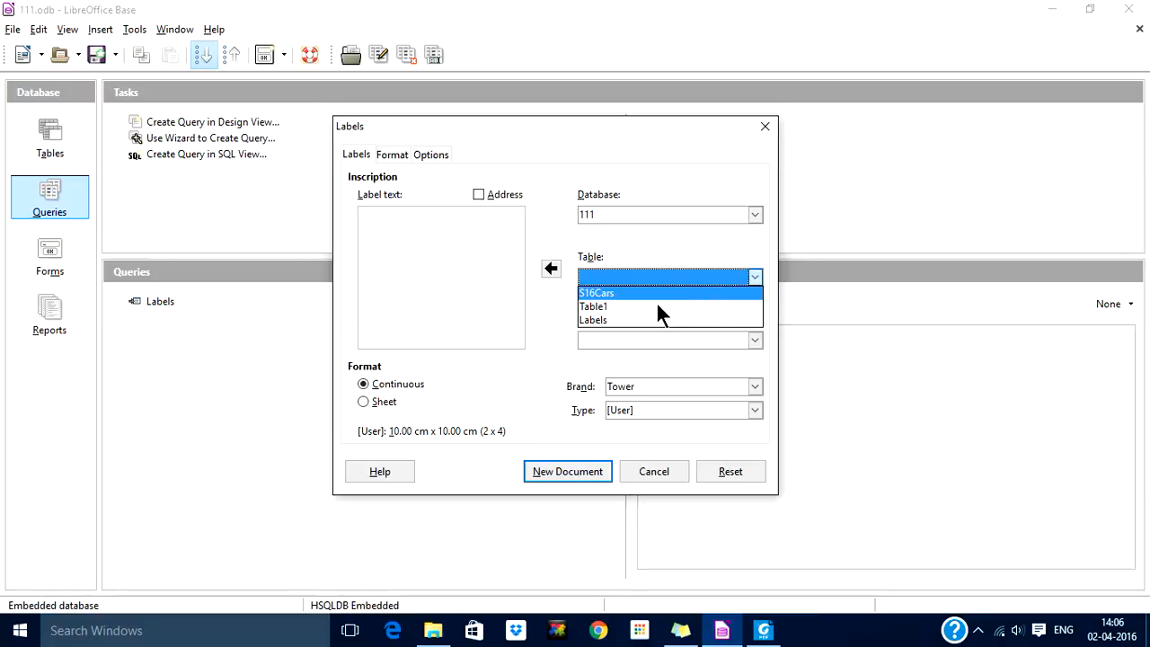
{"action": "left_click", "coordinate": [554, 304]}
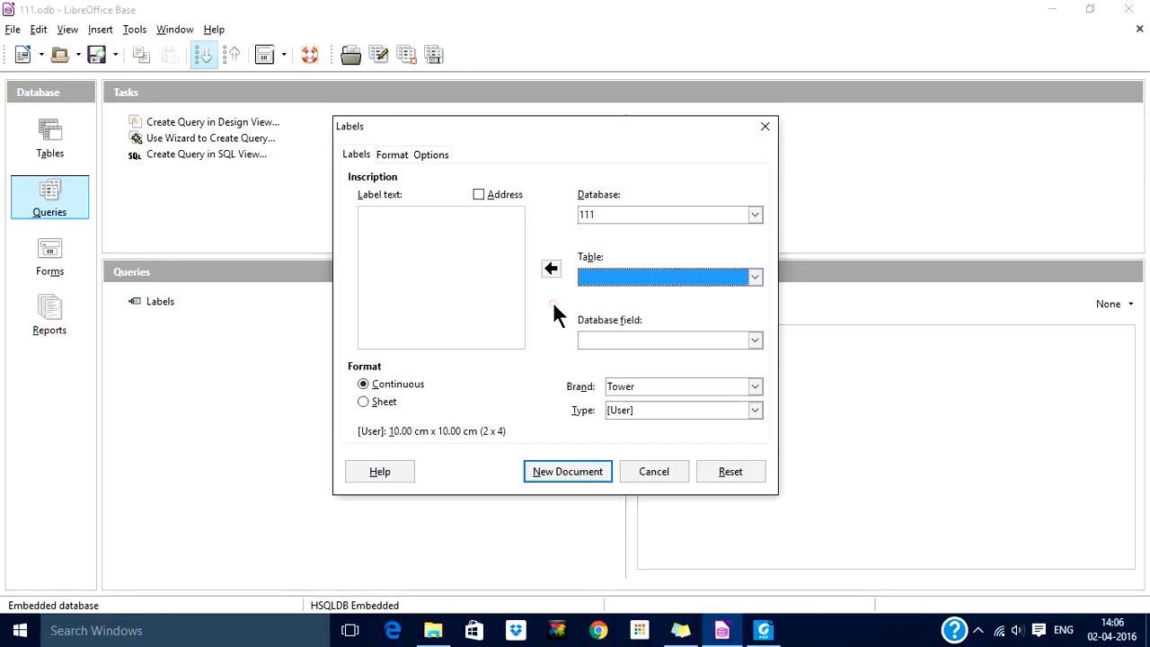
{"action": "left_click", "coordinate": [756, 277]}
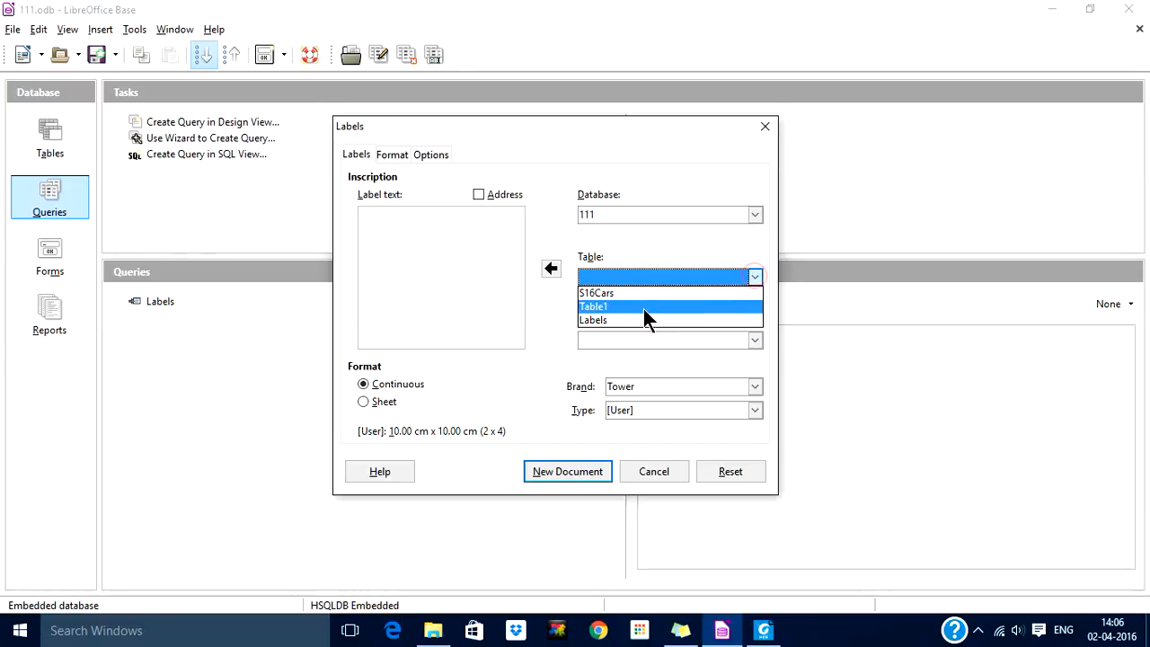
{"action": "left_click", "coordinate": [593, 320]}
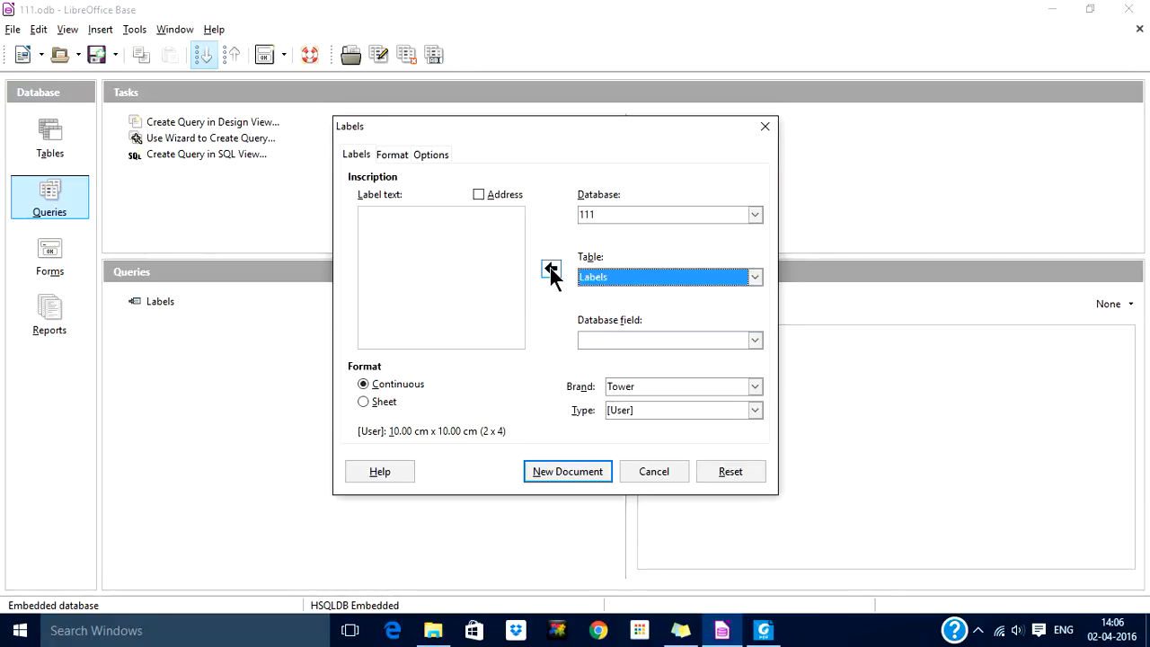
- Insert the VIN and Model fields of the Labels query into the label text
{"action": "left_click", "coordinate": [606, 340]}
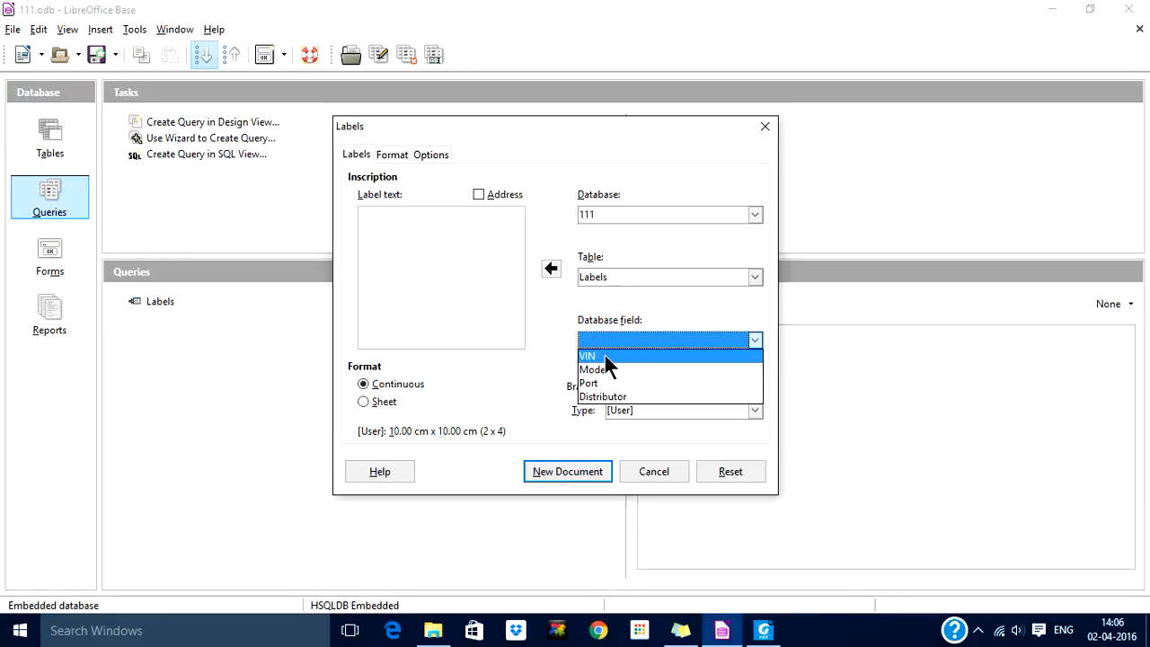
{"action": "left_click", "coordinate": [604, 356]}
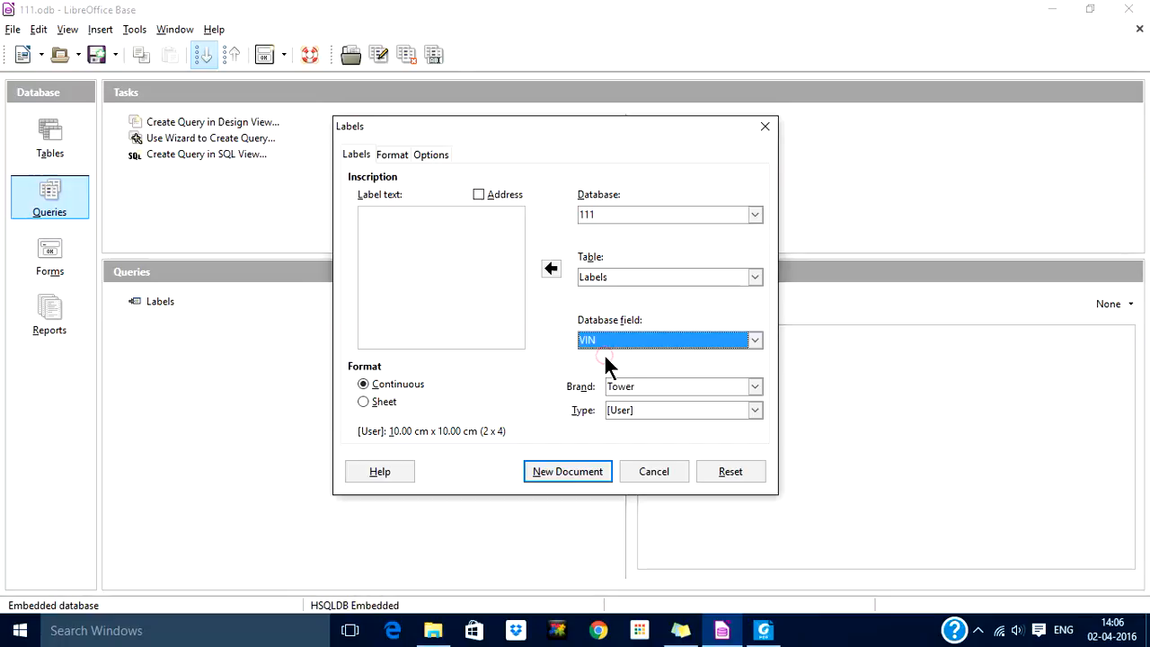
{"action": "left_click", "coordinate": [550, 268]}
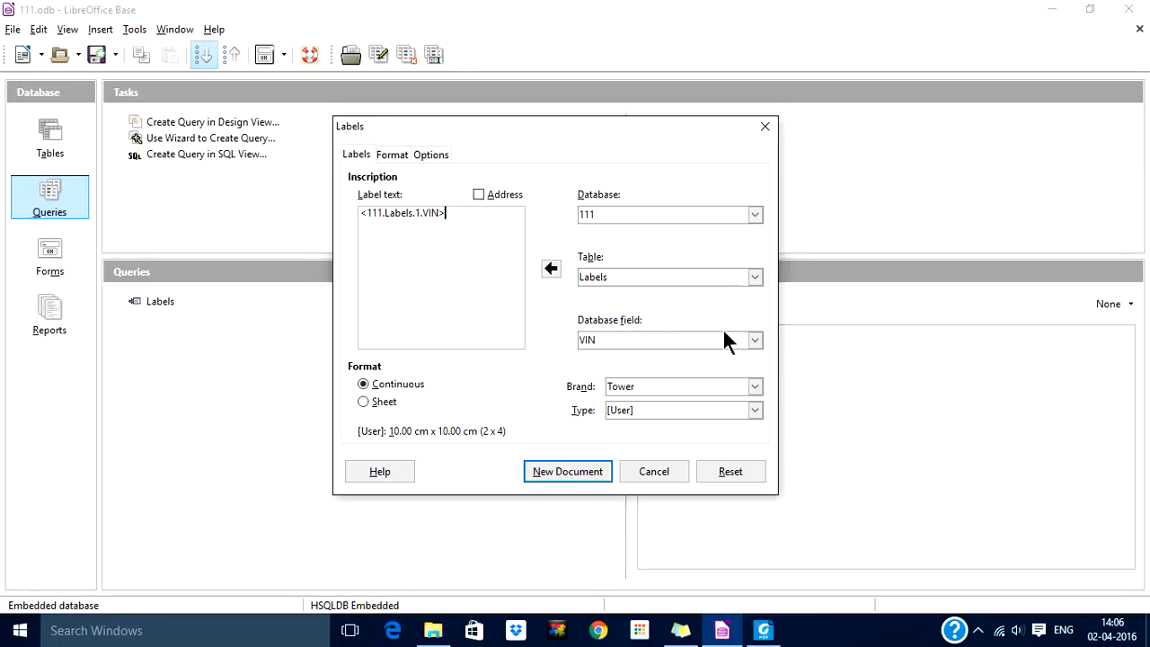
{"action": "left_click", "coordinate": [758, 338]}
{"action": "left_click", "coordinate": [671, 378]}
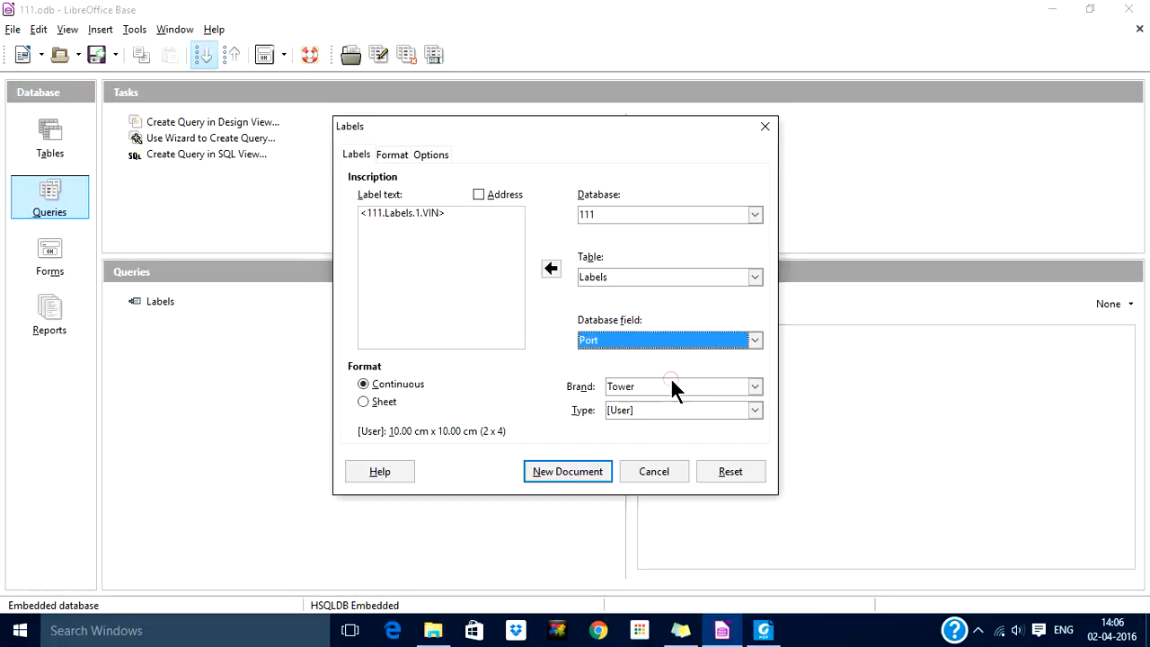
{"action": "left_click", "coordinate": [674, 340]}
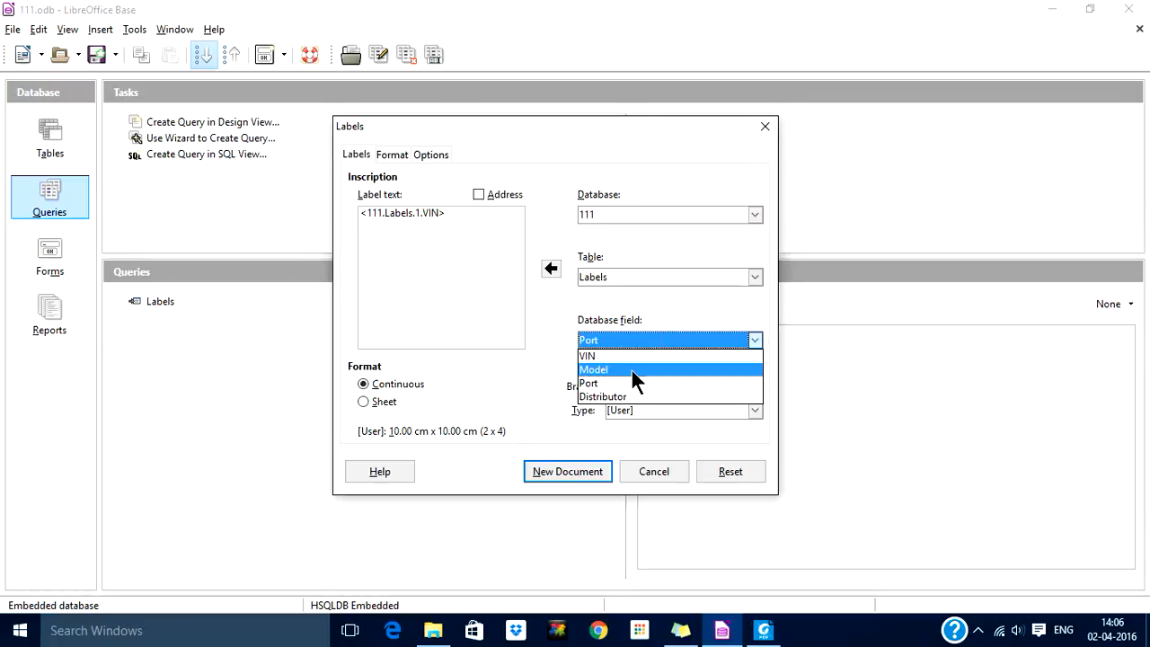
{"action": "left_click", "coordinate": [632, 368]}
{"action": "left_click", "coordinate": [551, 268]}
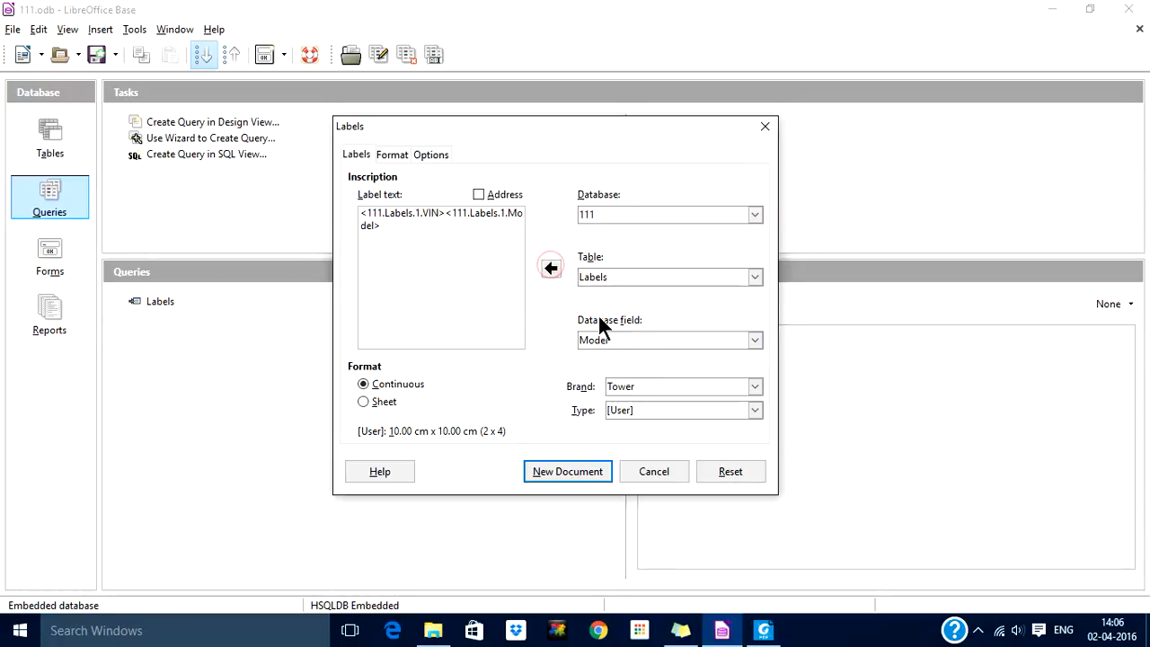
- Append the Port and Distributor fields of the Labels query to the label text
{"action": "left_click", "coordinate": [756, 338]}
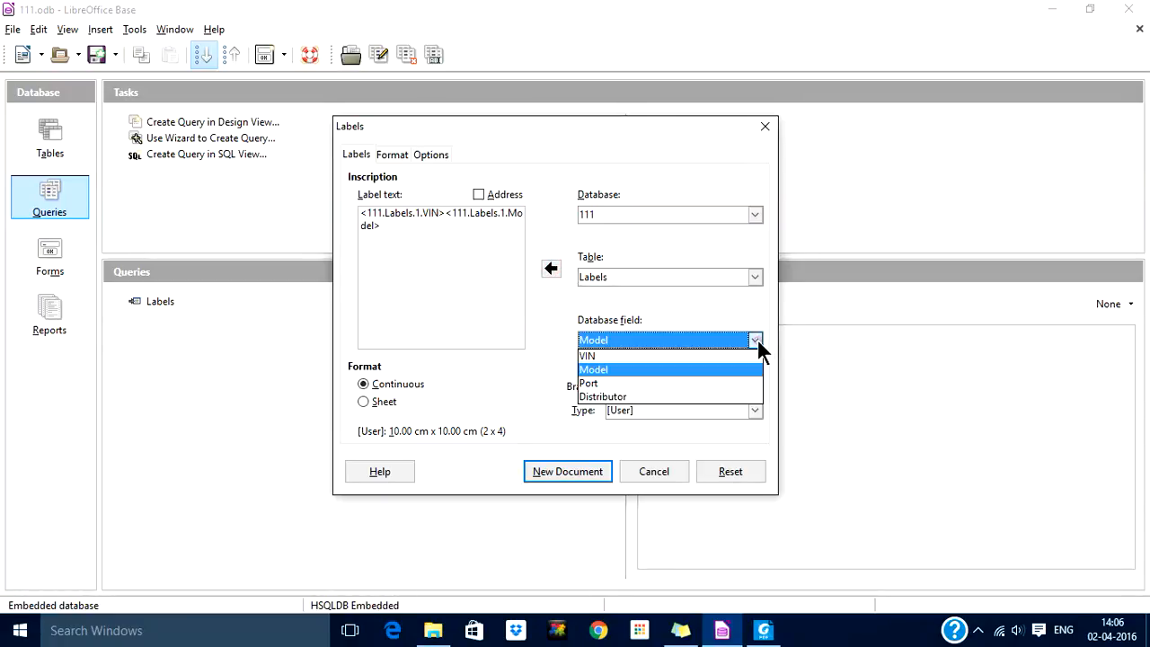
{"action": "left_click", "coordinate": [683, 382]}
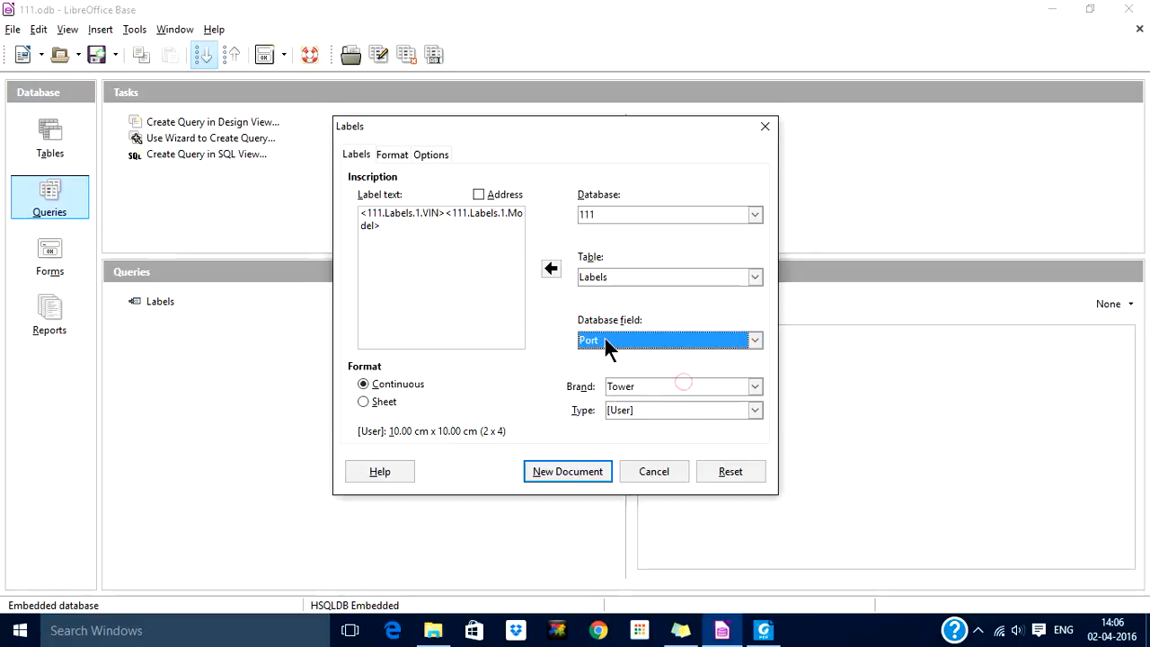
{"action": "left_click", "coordinate": [551, 269]}
{"action": "left_click", "coordinate": [753, 338]}
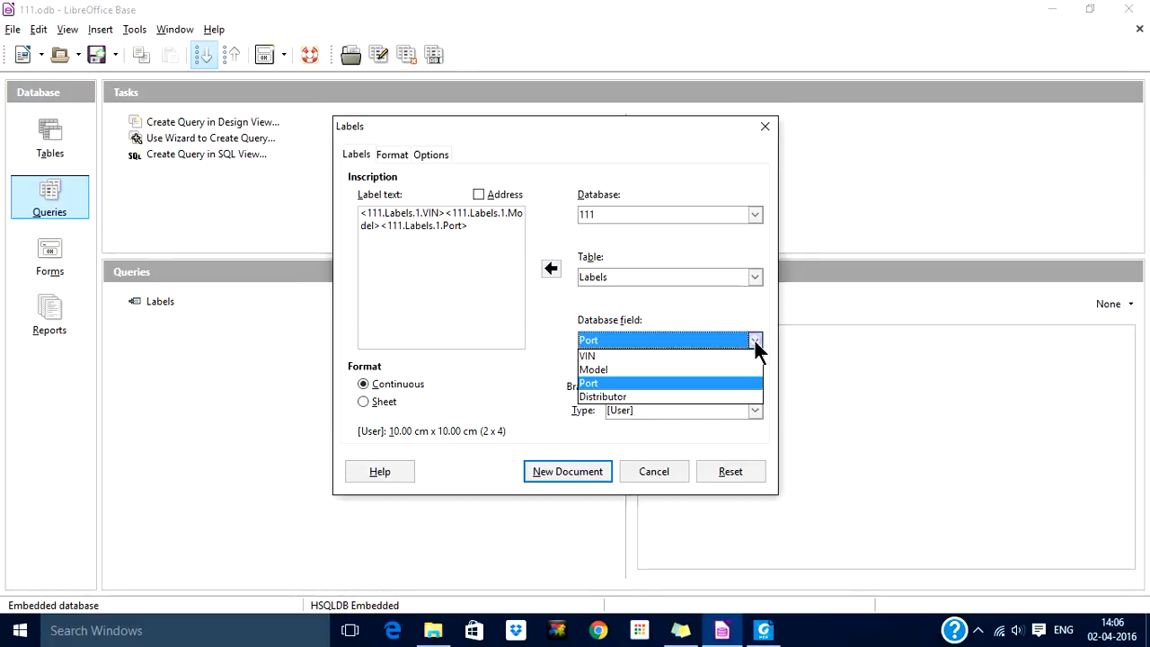
{"action": "left_click", "coordinate": [638, 398]}
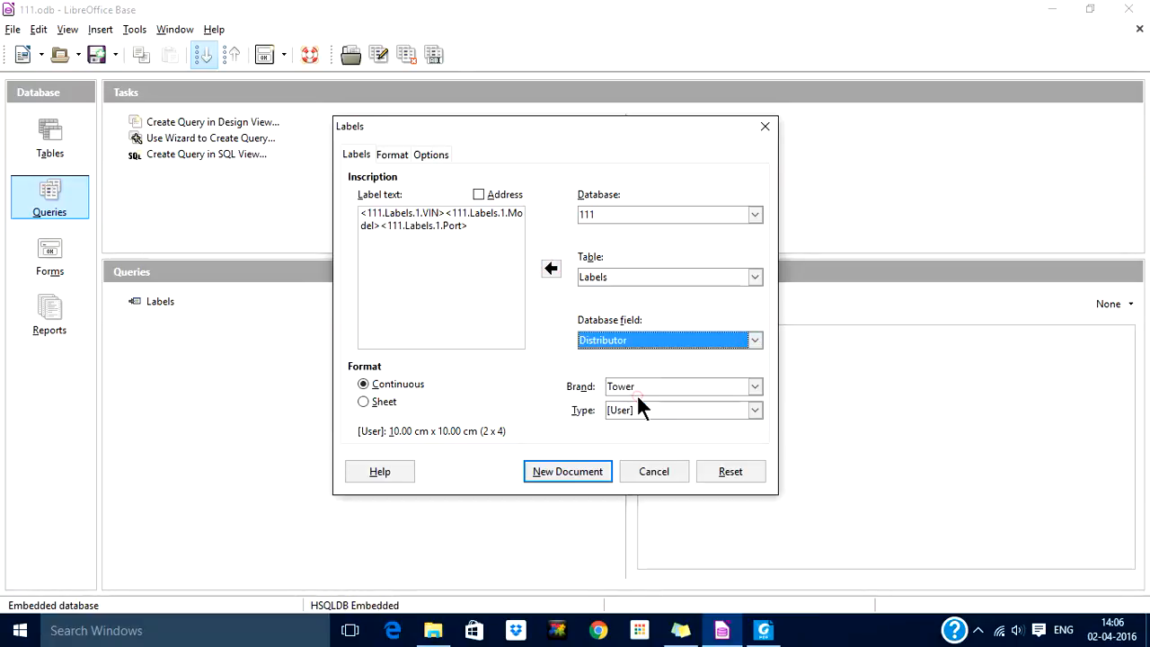
{"action": "left_click", "coordinate": [550, 268]}
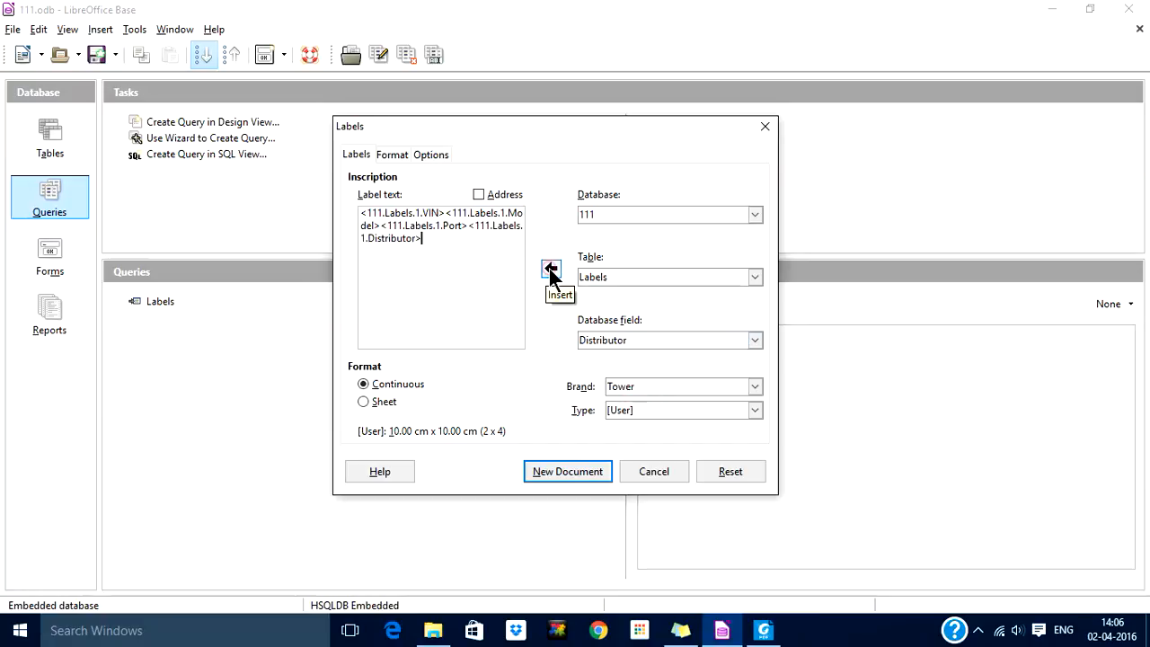
- Break the label text so that the VIN, Model, Port and Distributor fields each stand on their own line
{"action": "left_click", "coordinate": [446, 211]}
{"action": "key", "text": "Return"}
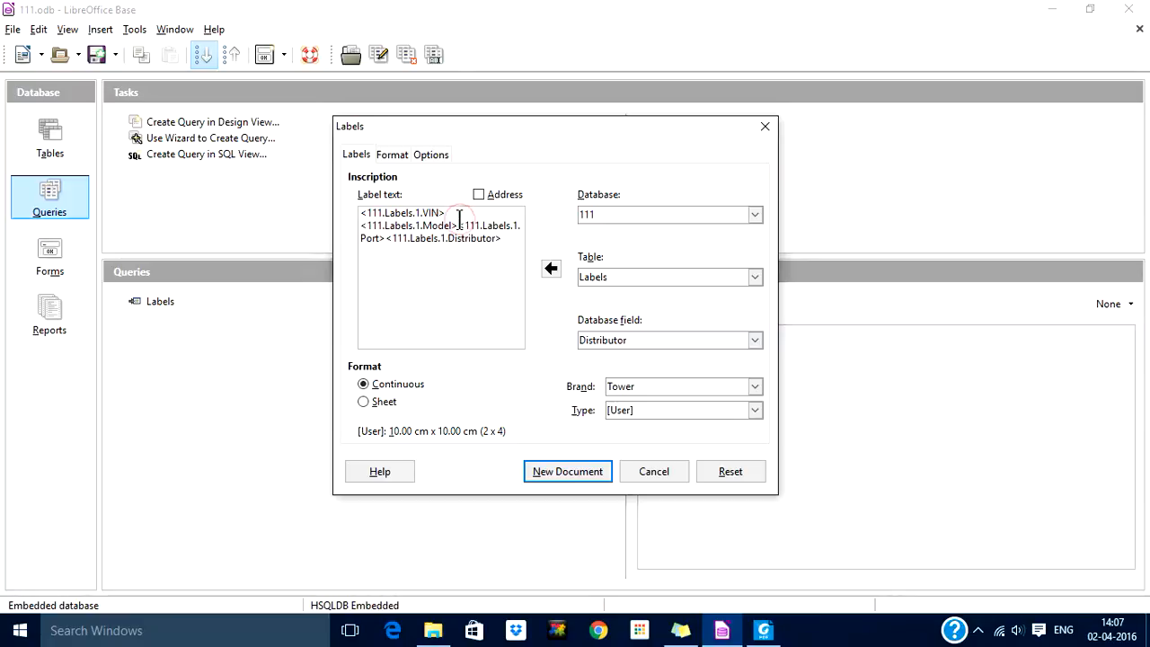
{"action": "left_click", "coordinate": [457, 225]}
{"action": "key", "text": "Return"}
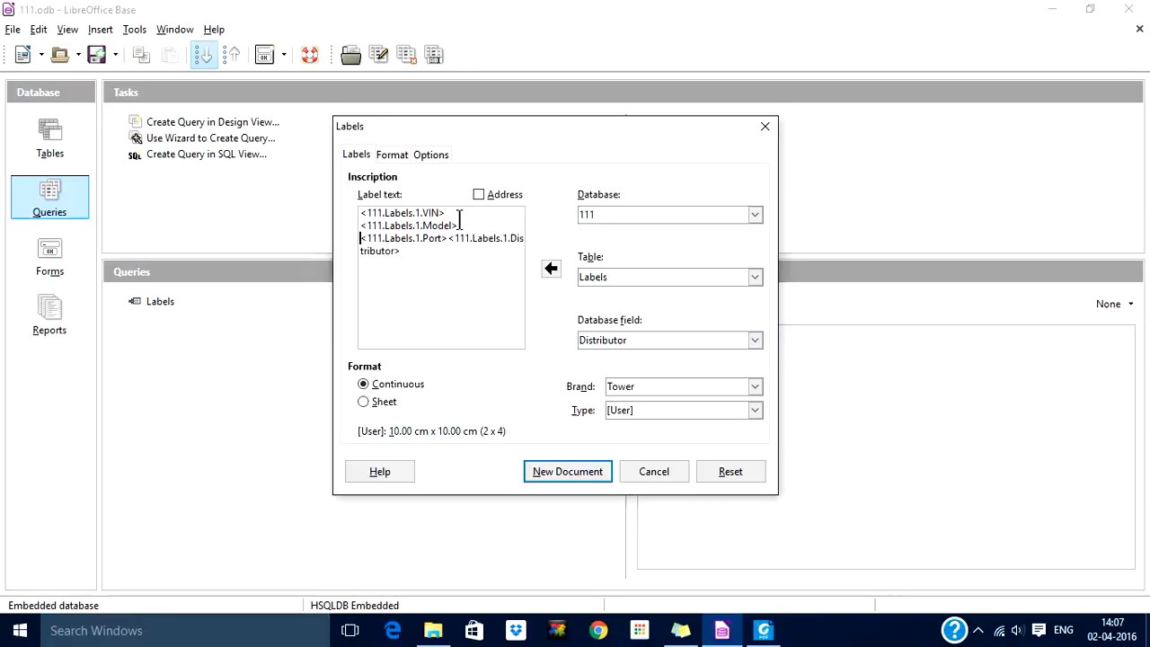
{"action": "left_click", "coordinate": [449, 238]}
{"action": "key", "text": "Return"}
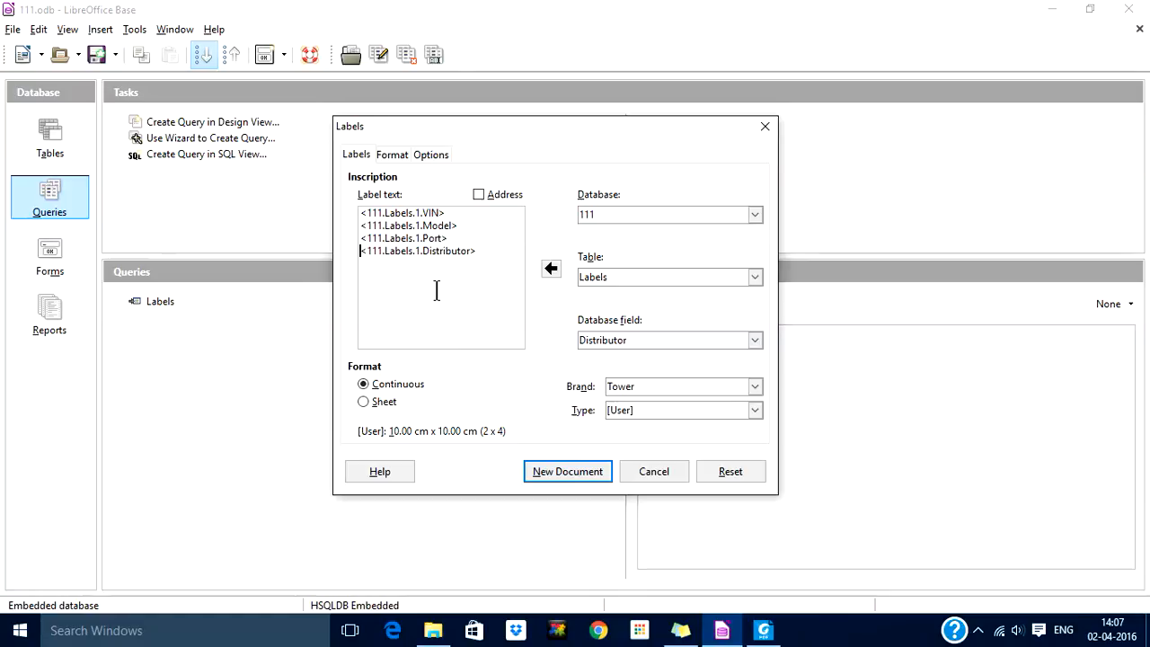
- Keep the label format on Continuous and review its column and row settings
{"action": "left_click", "coordinate": [367, 403]}
{"action": "left_click", "coordinate": [360, 382]}
{"action": "left_click", "coordinate": [392, 155]}
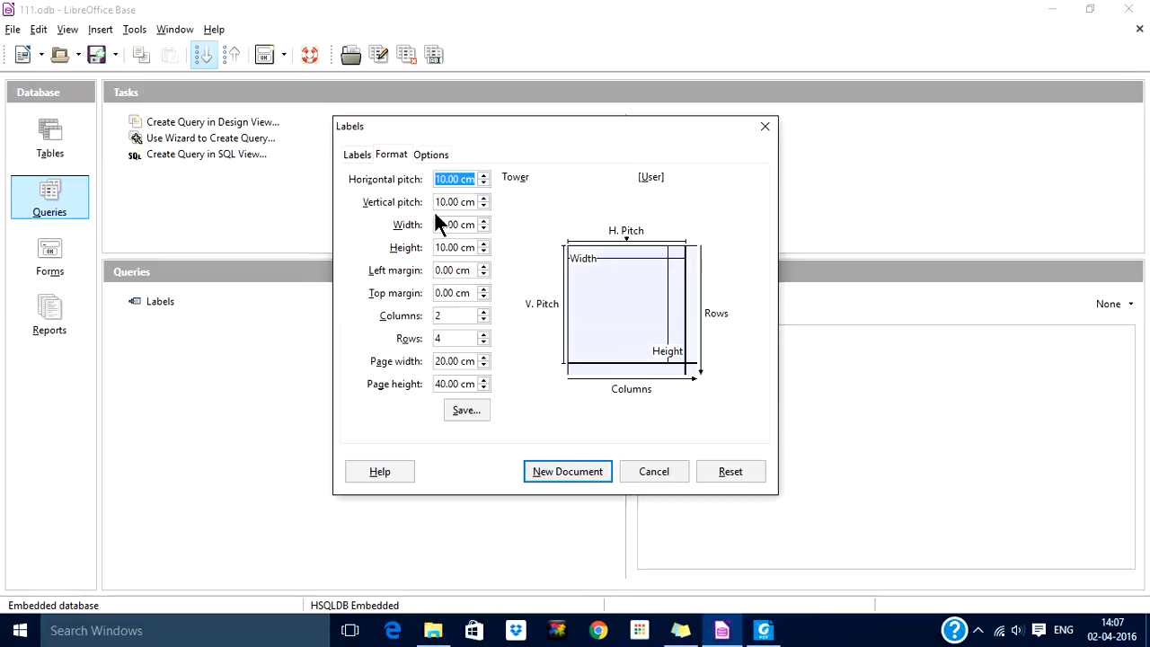
{"action": "left_click", "coordinate": [454, 315]}
{"action": "left_click_drag", "start_coordinate": [449, 314], "coordinate": [420, 338]}
{"action": "left_click", "coordinate": [452, 315]}
{"action": "left_click_drag", "start_coordinate": [451, 315], "coordinate": [422, 315]}
{"action": "left_click_drag", "start_coordinate": [455, 336], "coordinate": [422, 338]}
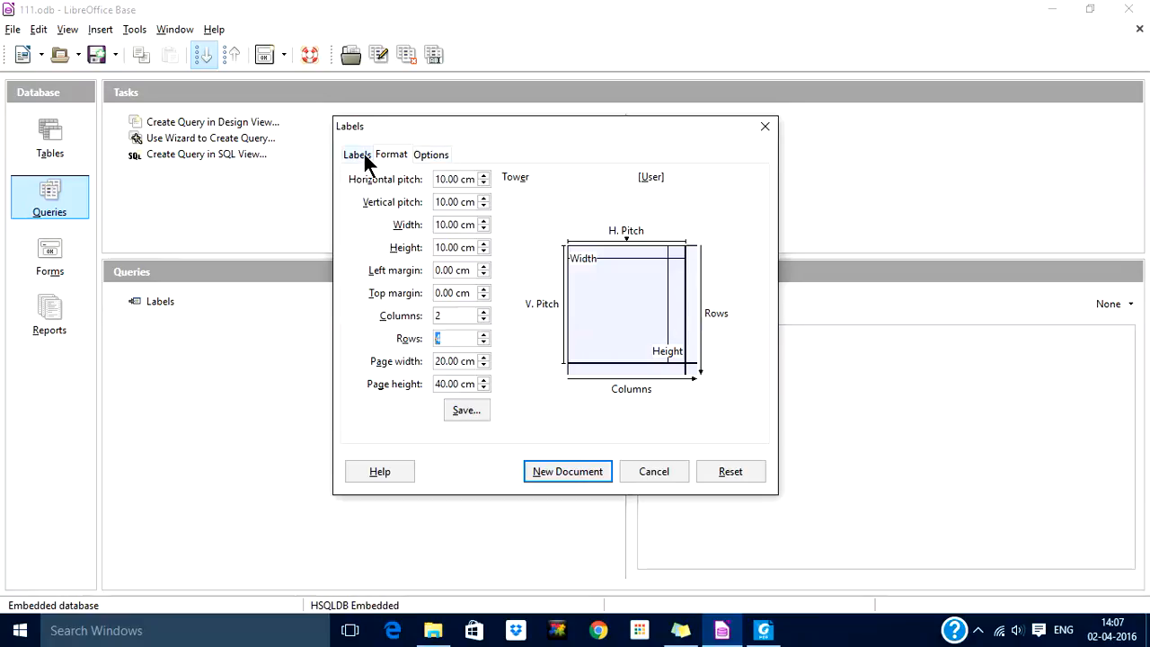
- Check how the labels are distributed on the page and view the printer setup without changing it
{"action": "left_click", "coordinate": [425, 154]}
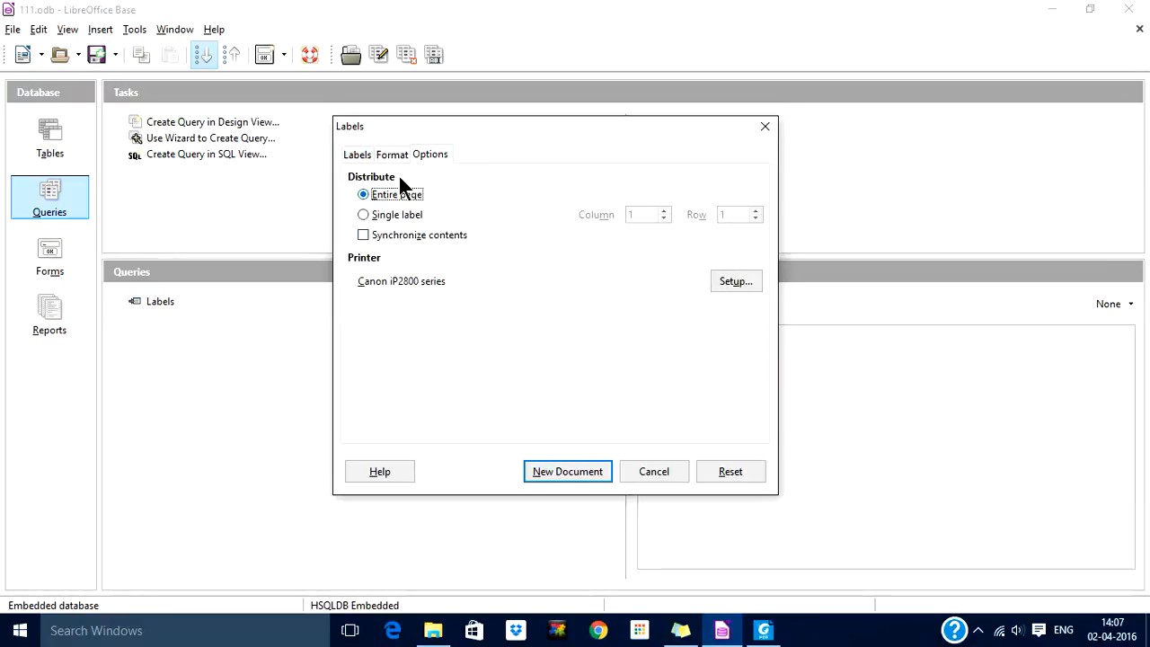
{"action": "left_click", "coordinate": [736, 280]}
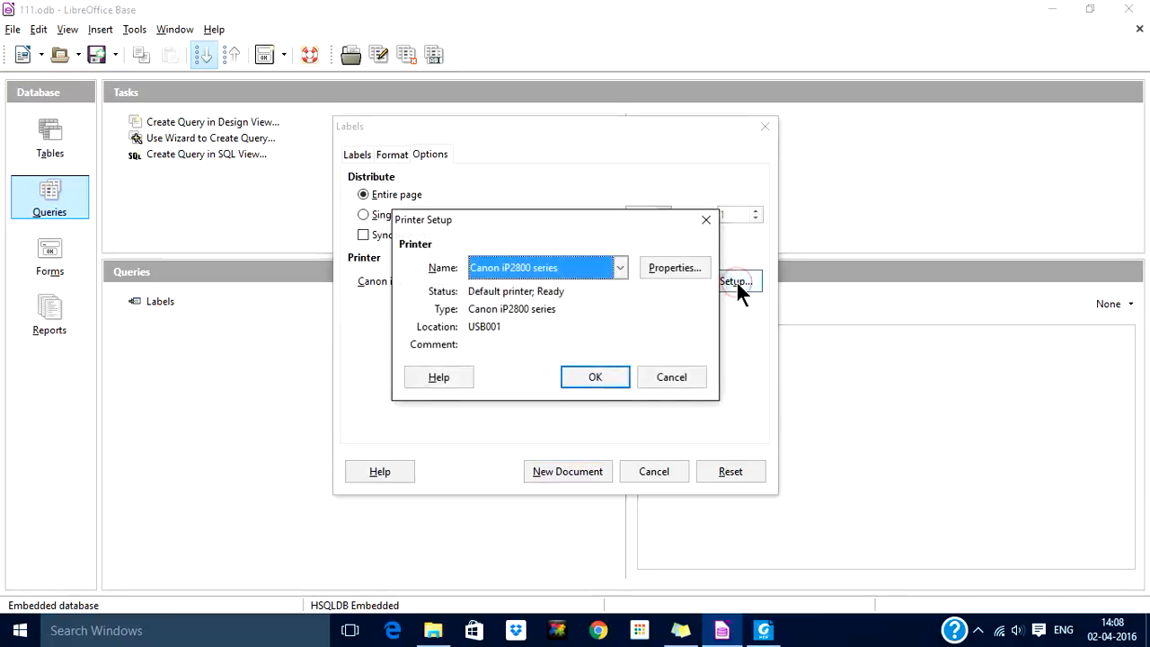
{"action": "left_click", "coordinate": [669, 377]}
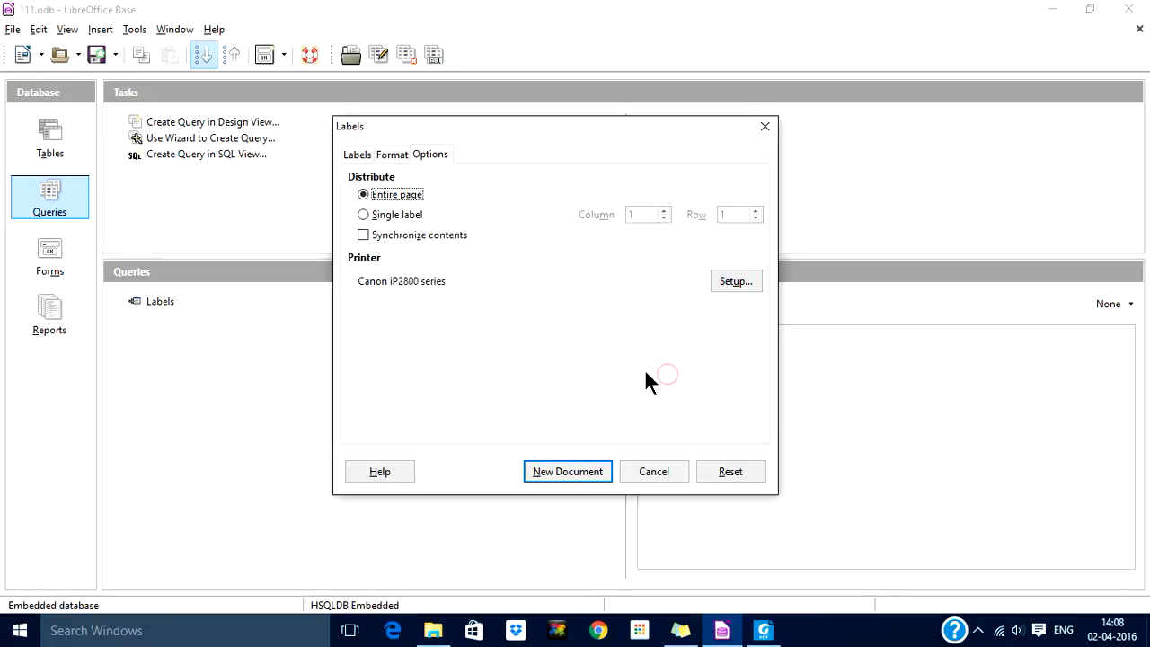
- Create the new label document from these settings and look through the labels on its page
{"action": "left_click", "coordinate": [357, 156]}
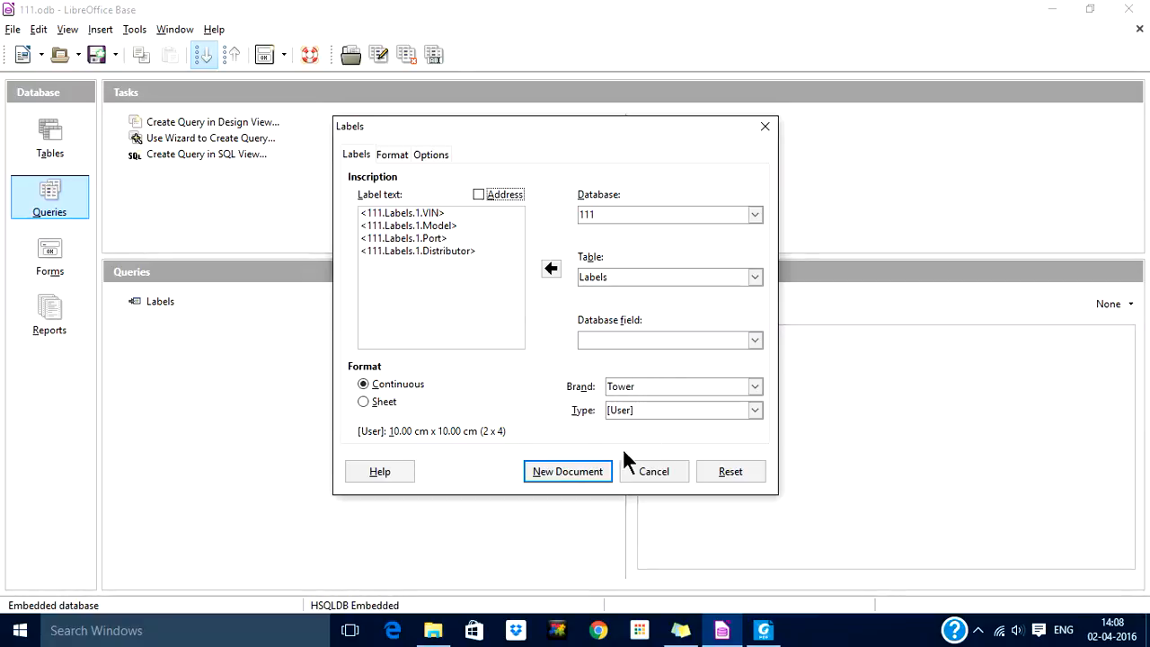
{"action": "left_click", "coordinate": [561, 471]}
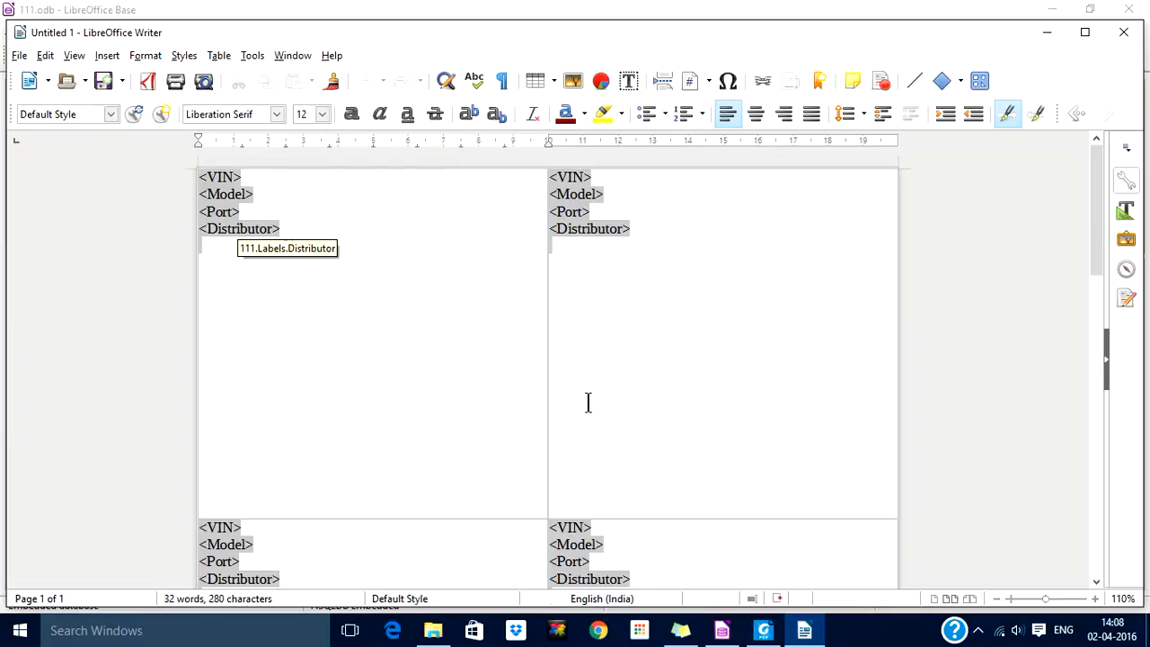
{"action": "scroll", "coordinate": [588, 401], "scroll_direction": "down", "scroll_amount": 5}
{"action": "scroll", "coordinate": [588, 401], "scroll_direction": "down", "scroll_amount": 2}
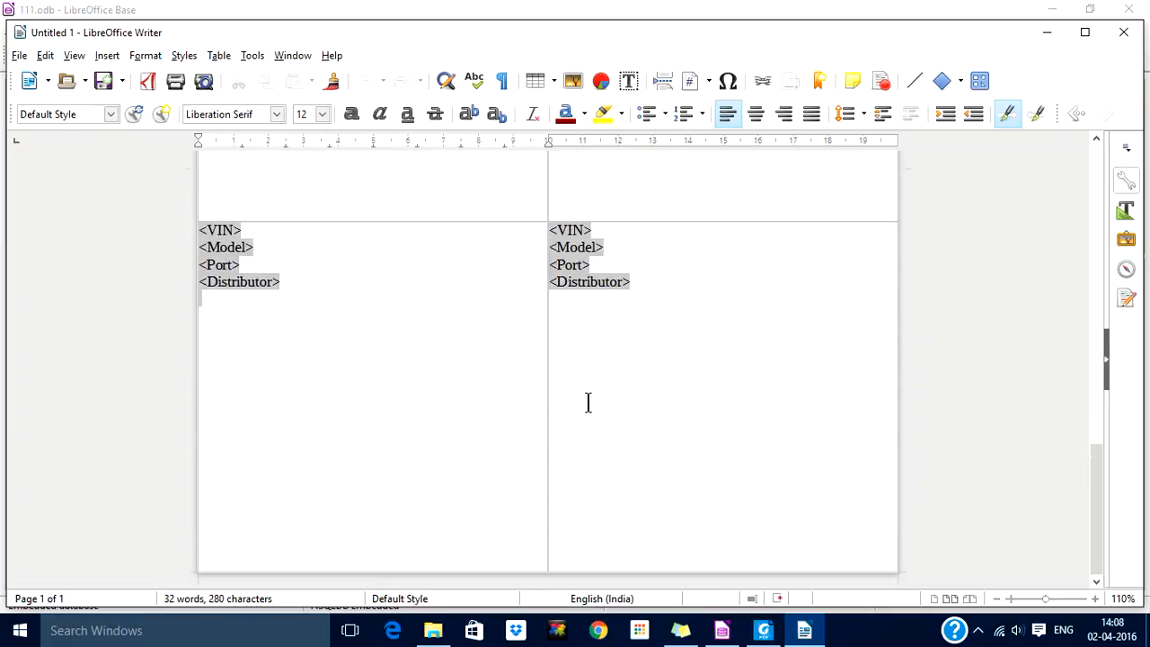
{"action": "scroll", "coordinate": [588, 401], "scroll_direction": "up", "scroll_amount": 2}
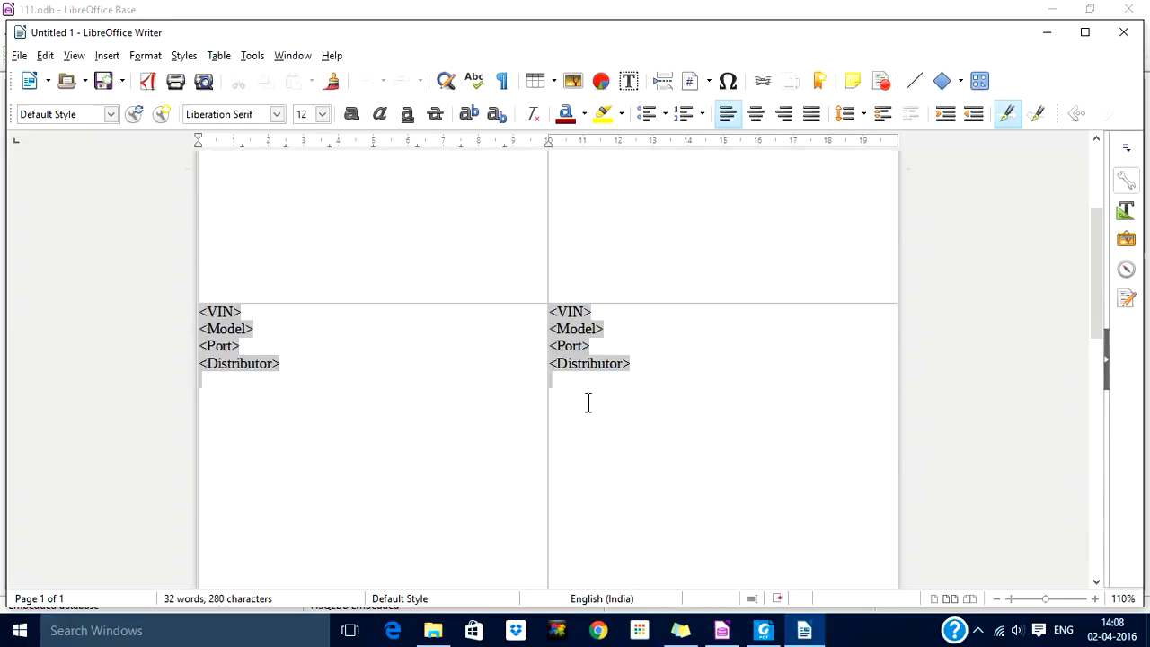
{"action": "scroll", "coordinate": [587, 401], "scroll_direction": "up", "scroll_amount": 5}
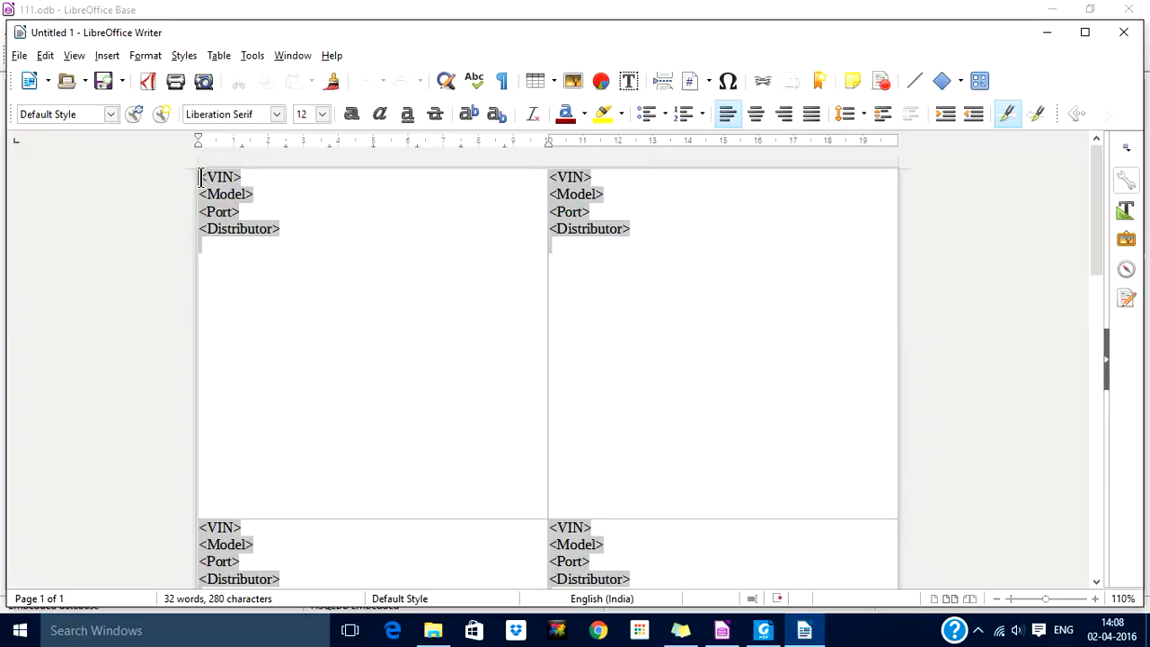
- Add the caption "VIN : " in front of the VIN field in the first label
{"action": "left_click_drag", "start_coordinate": [200, 177], "coordinate": [295, 233]}
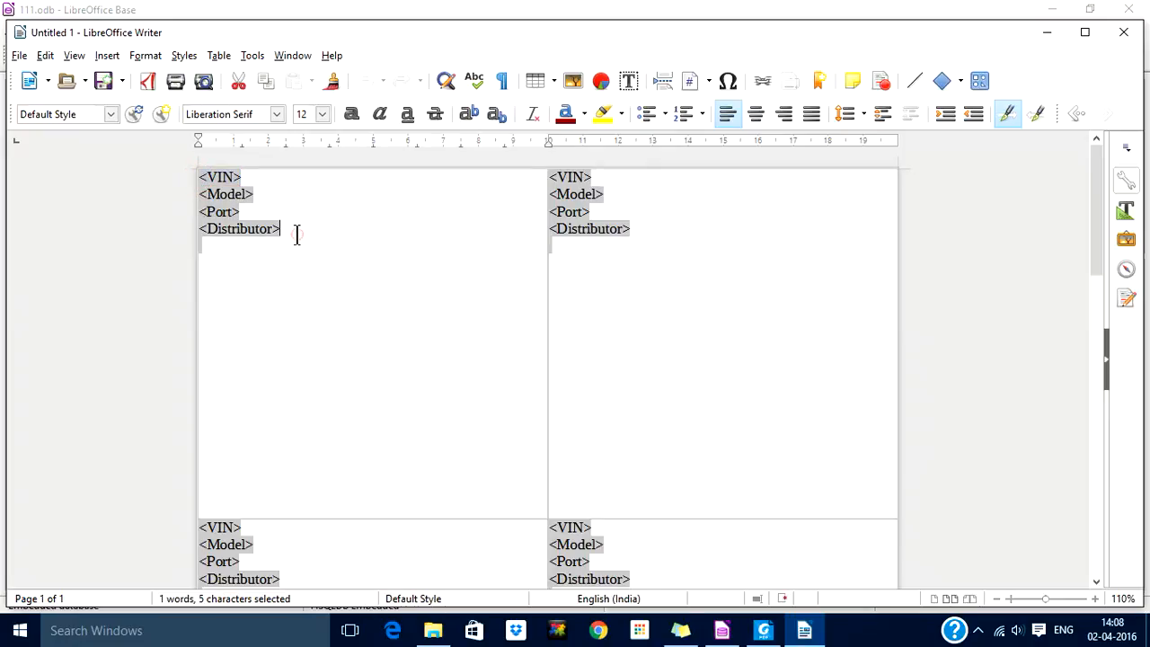
{"action": "left_click", "coordinate": [295, 233]}
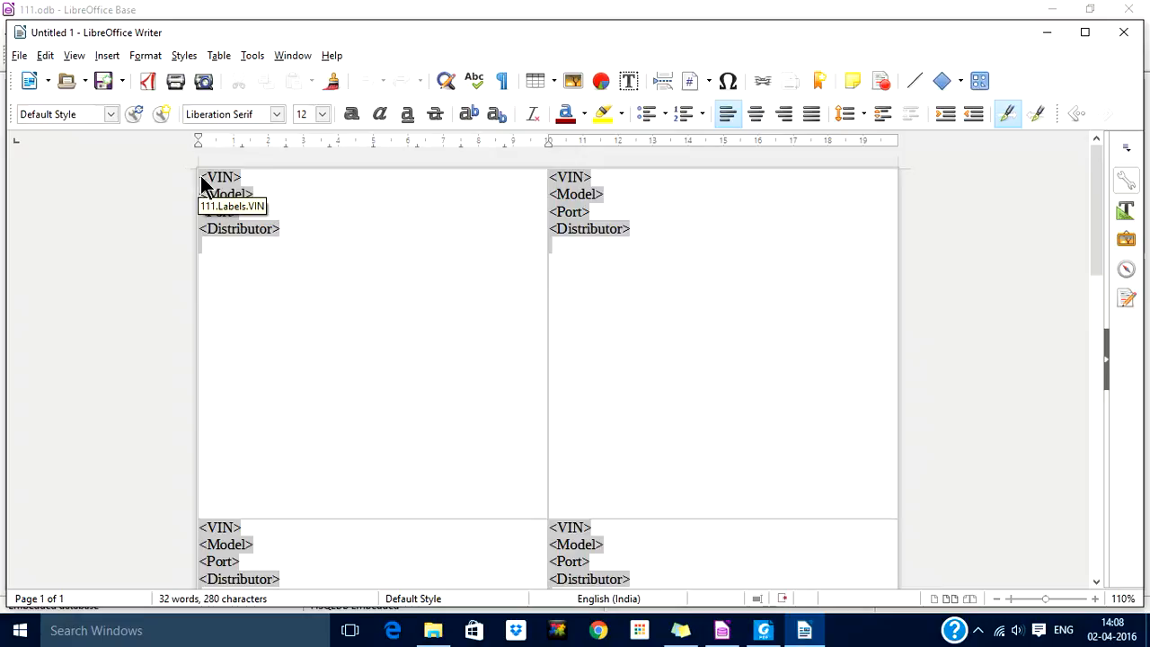
{"action": "left_click", "coordinate": [203, 178]}
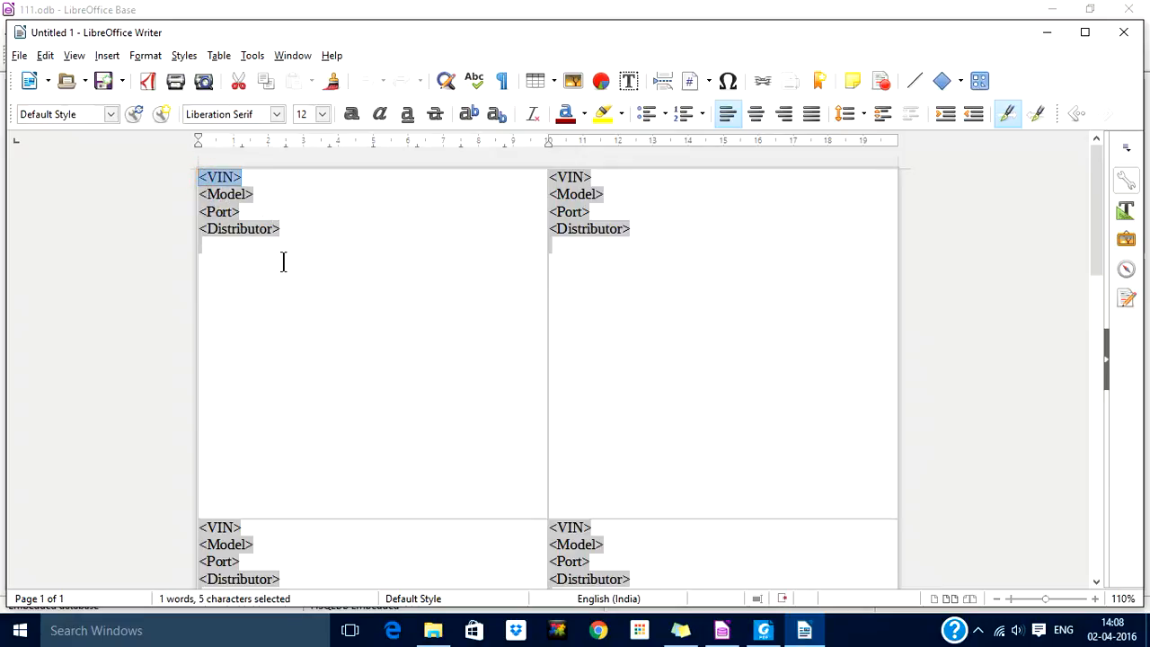
{"action": "left_click", "coordinate": [283, 262]}
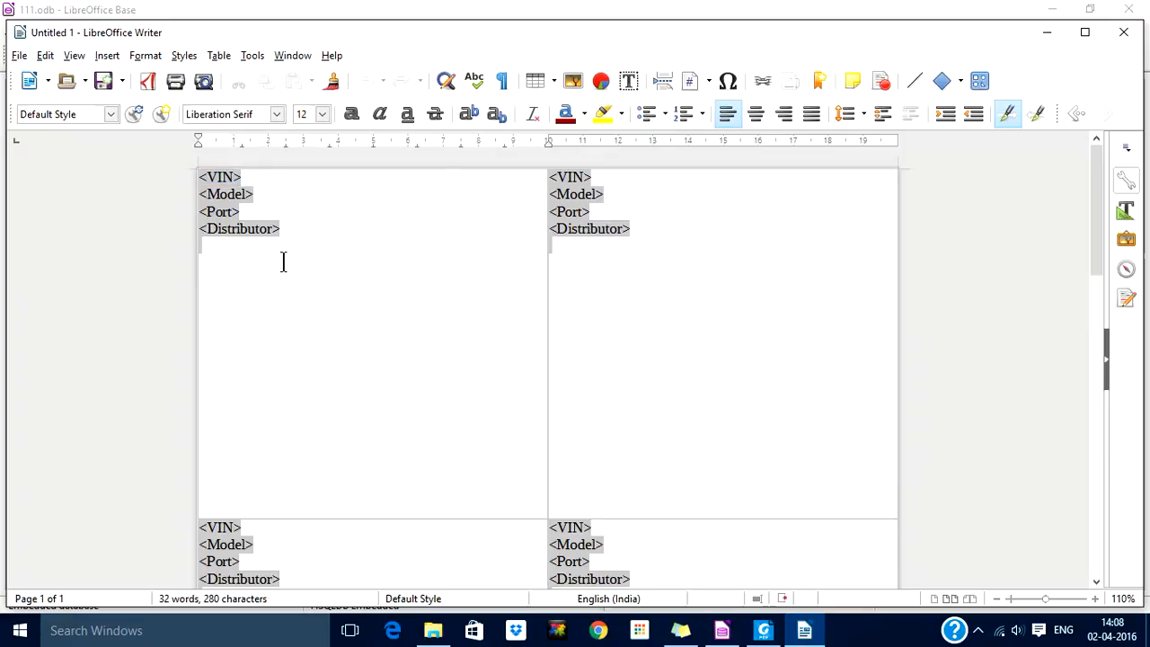
{"action": "key", "text": "ctrl+Home"}
{"action": "type", "text": "VIN"}
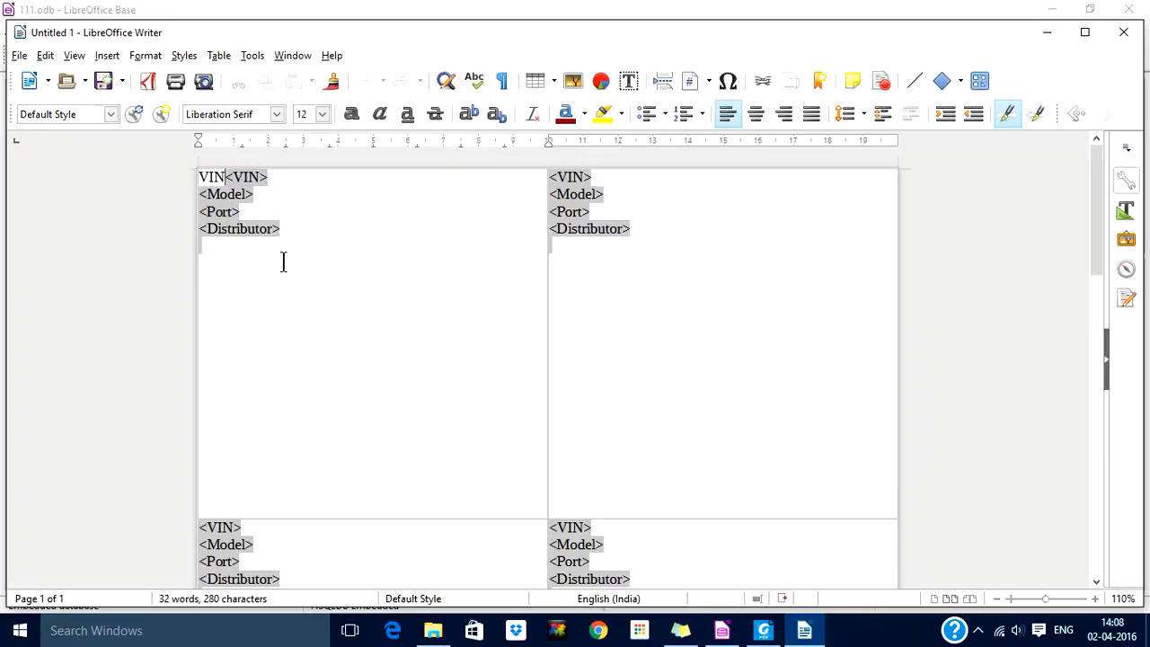
{"action": "type", "text": " :"}
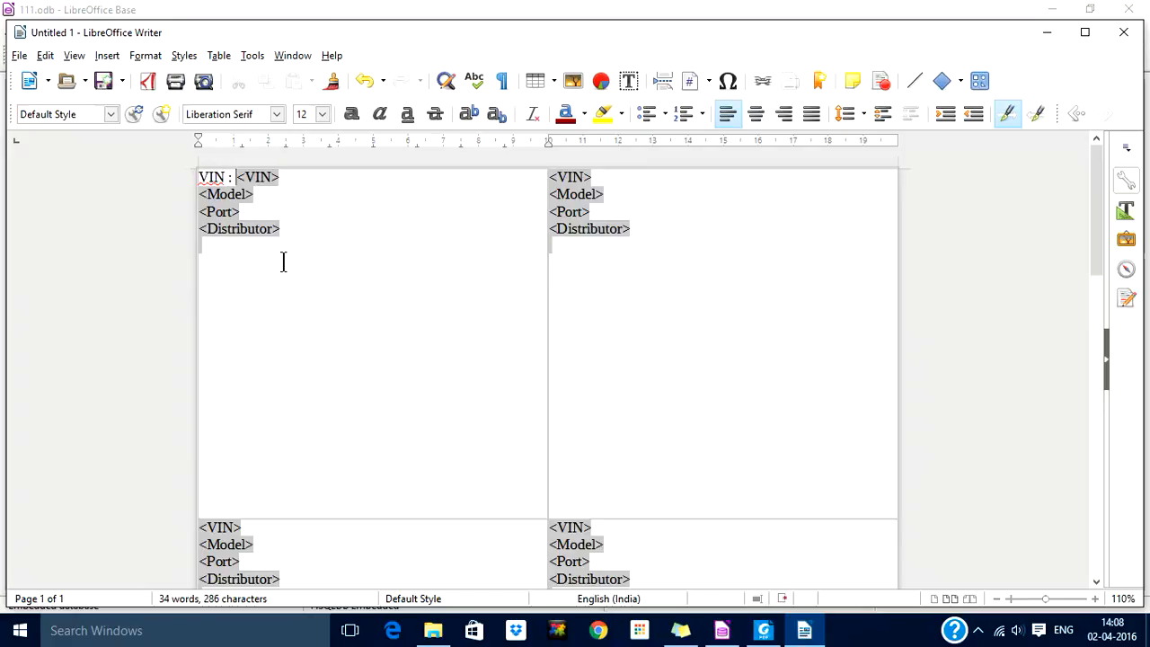
- Add the caption "Model:" in front of the Model field in the first label, on the line below VIN
{"action": "left_click", "coordinate": [201, 194]}
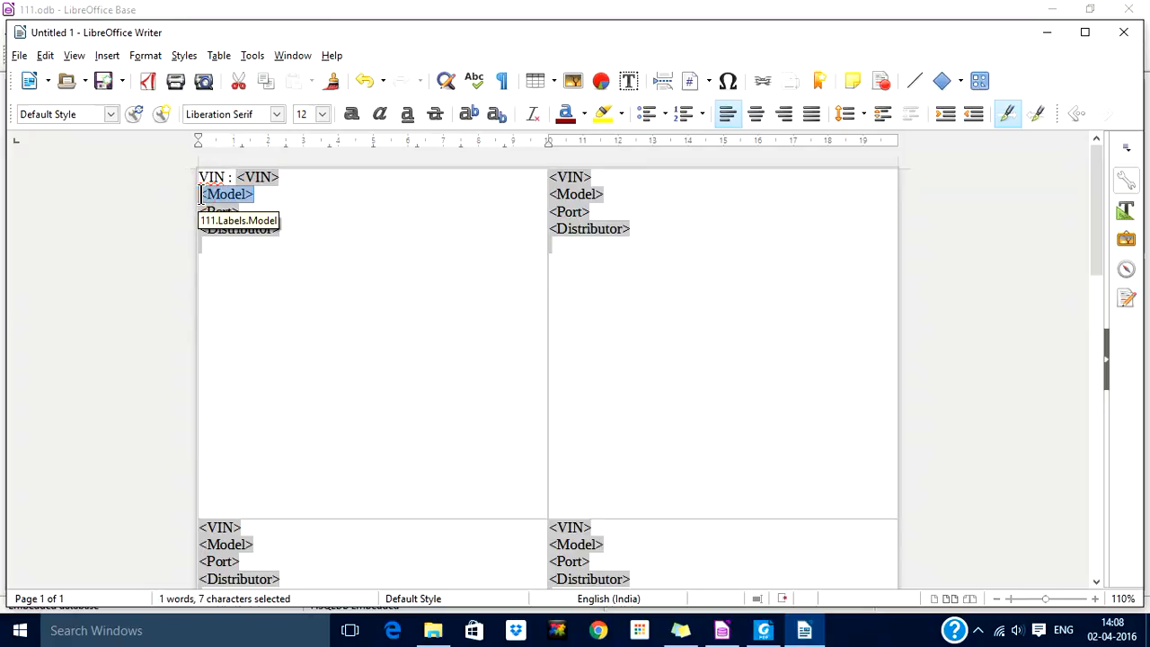
{"action": "key", "text": "Left"}
{"action": "type", "text": "M"}
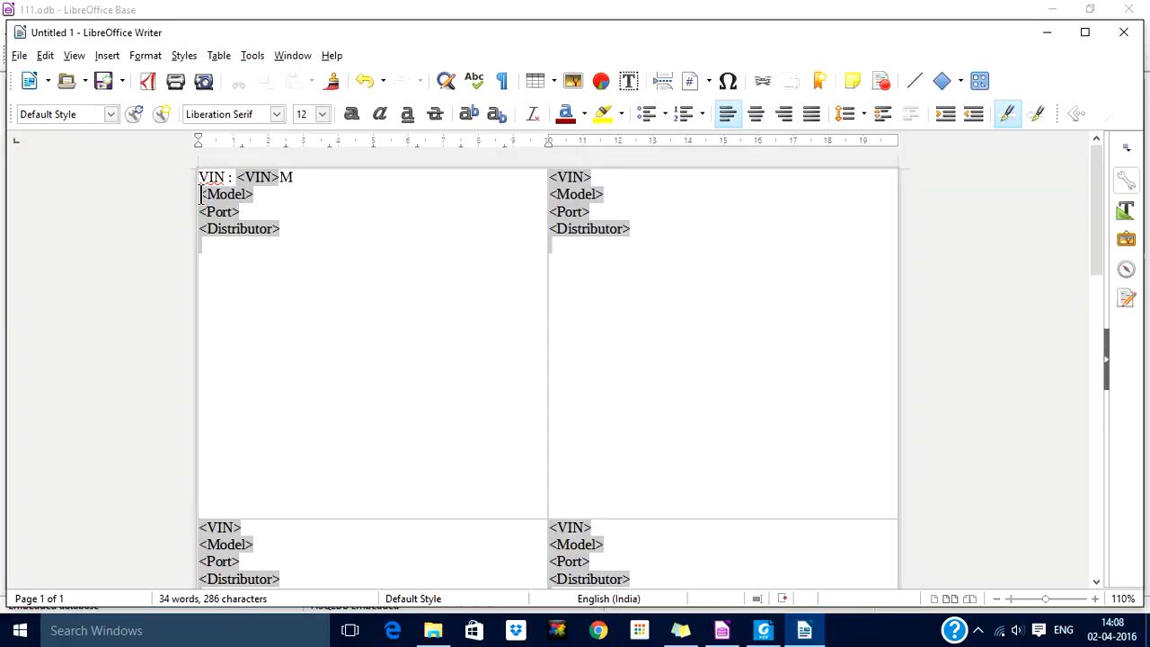
{"action": "type", "text": "odel:"}
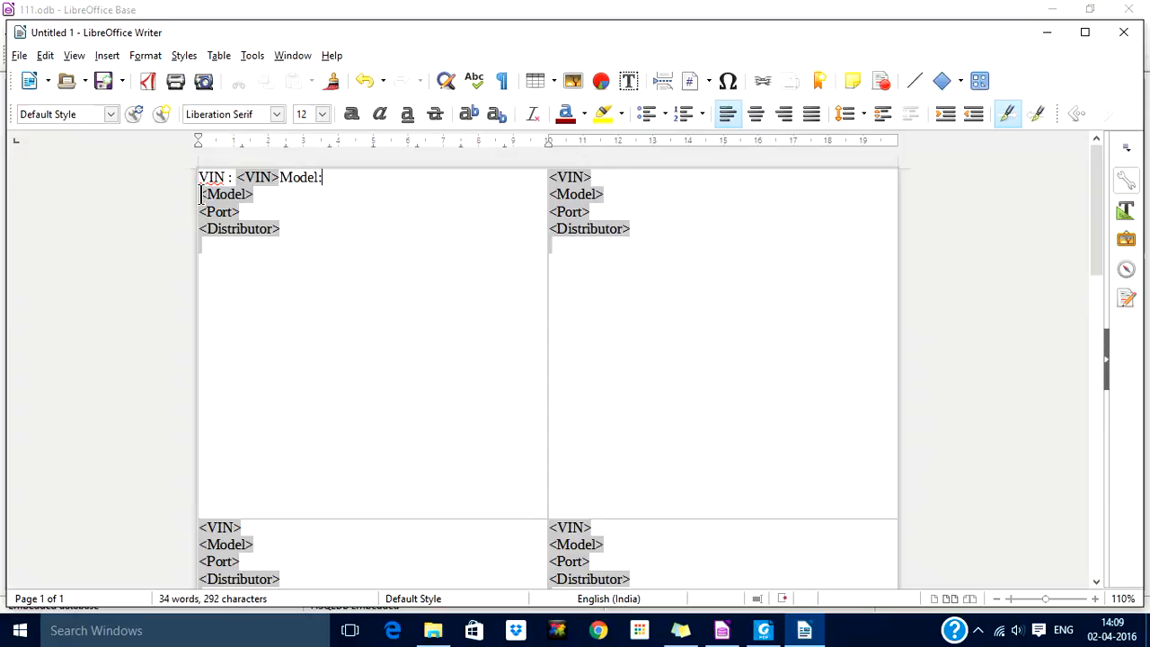
{"action": "left_click", "coordinate": [279, 177]}
{"action": "key", "text": "Return"}
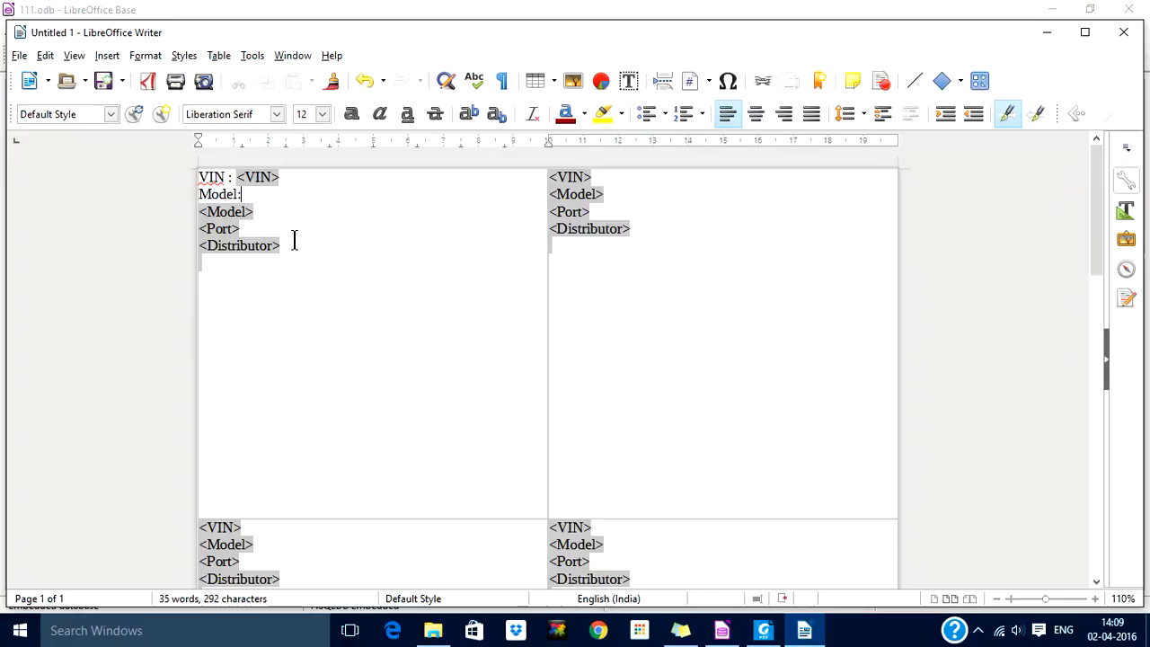
{"action": "key", "text": "Delete"}
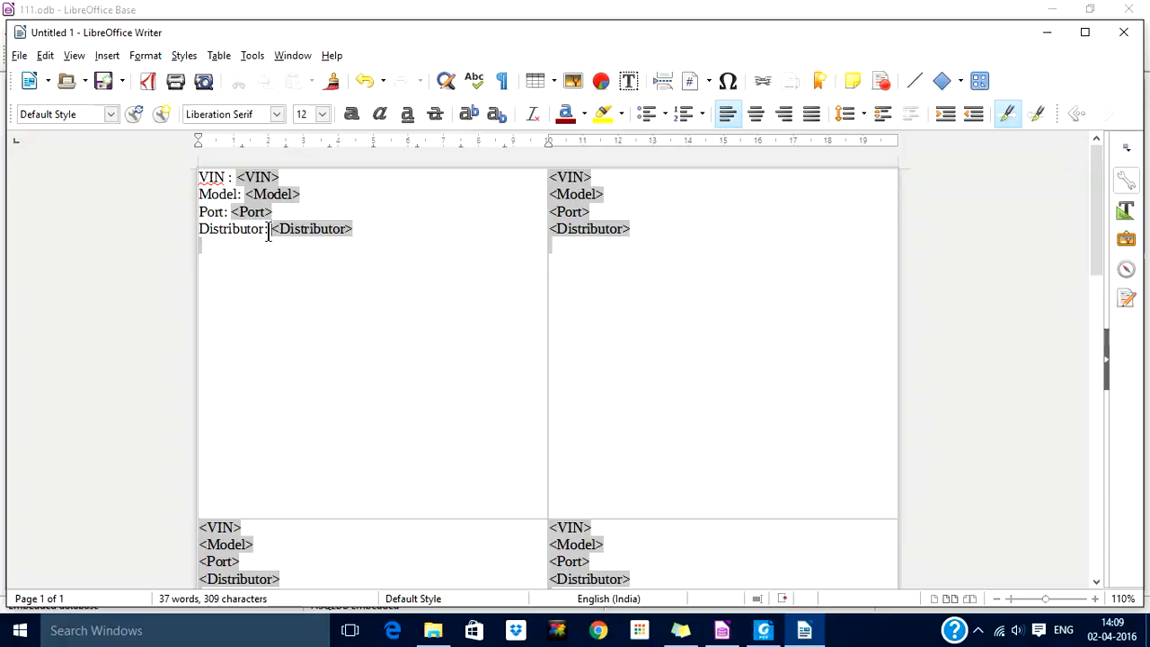
{"action": "left_click", "coordinate": [200, 176]}
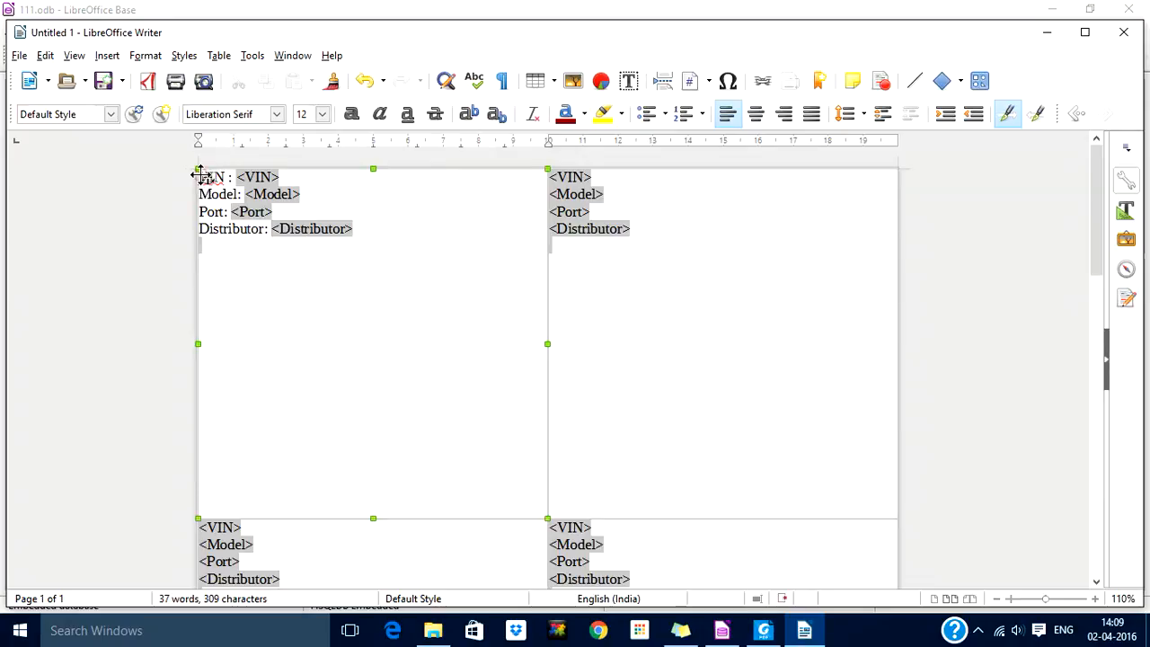
{"action": "left_click", "coordinate": [378, 225]}
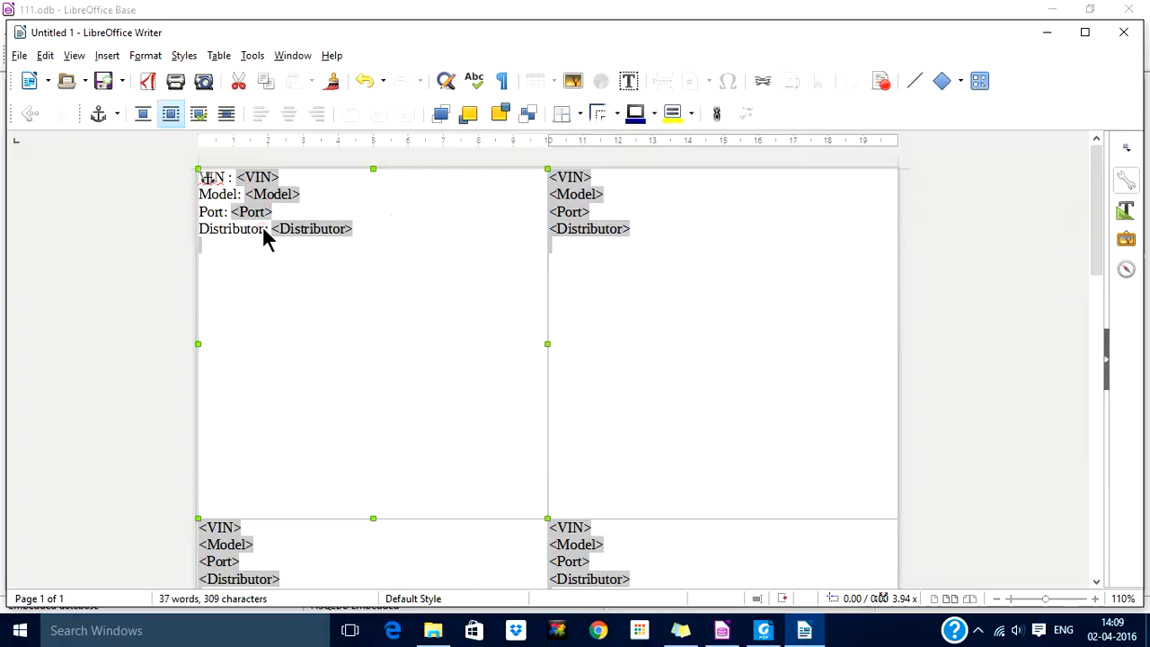
{"action": "double_click", "coordinate": [351, 239]}
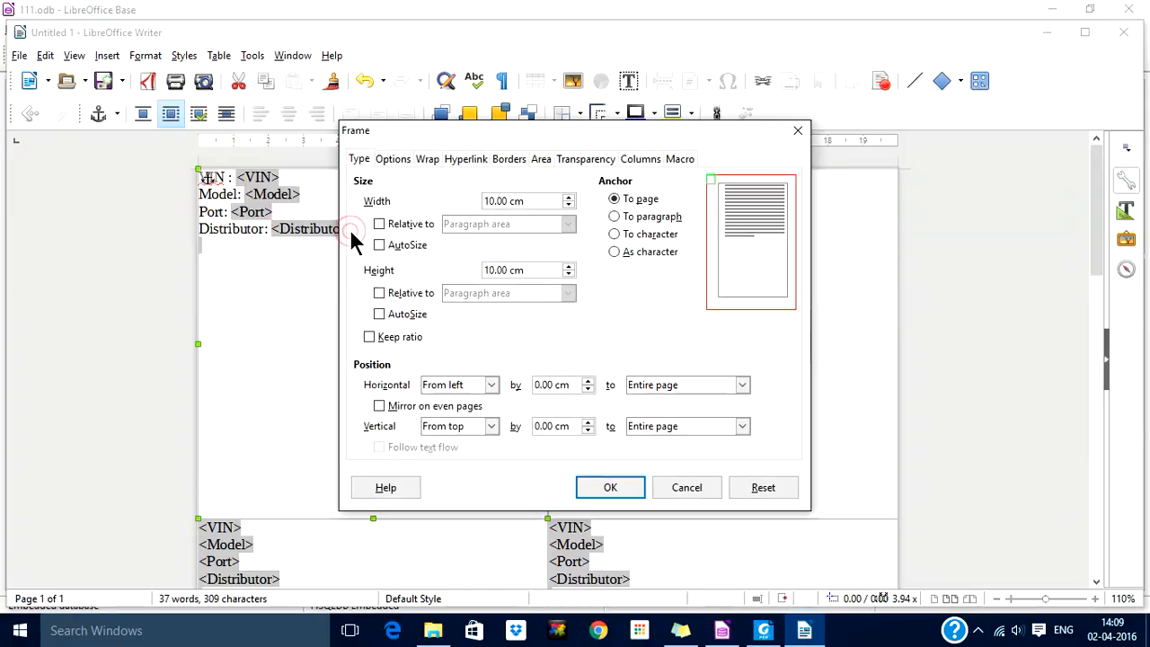
{"action": "left_click", "coordinate": [688, 491]}
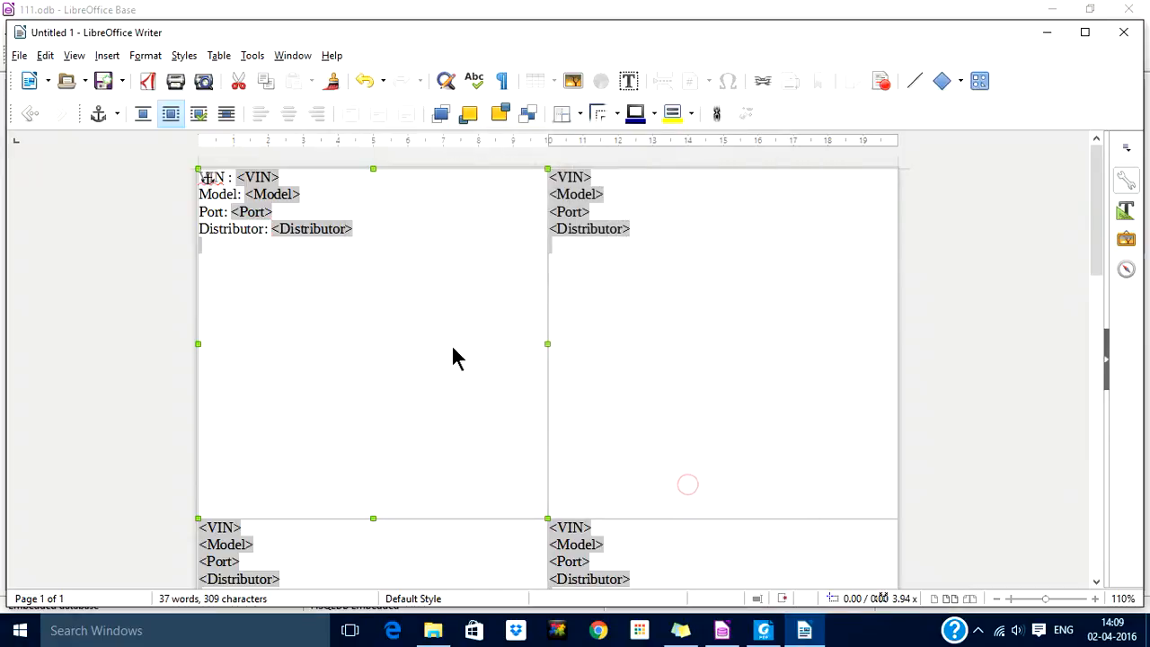
{"action": "left_click", "coordinate": [260, 298]}
{"action": "left_click", "coordinate": [686, 346]}
{"action": "left_click", "coordinate": [380, 231]}
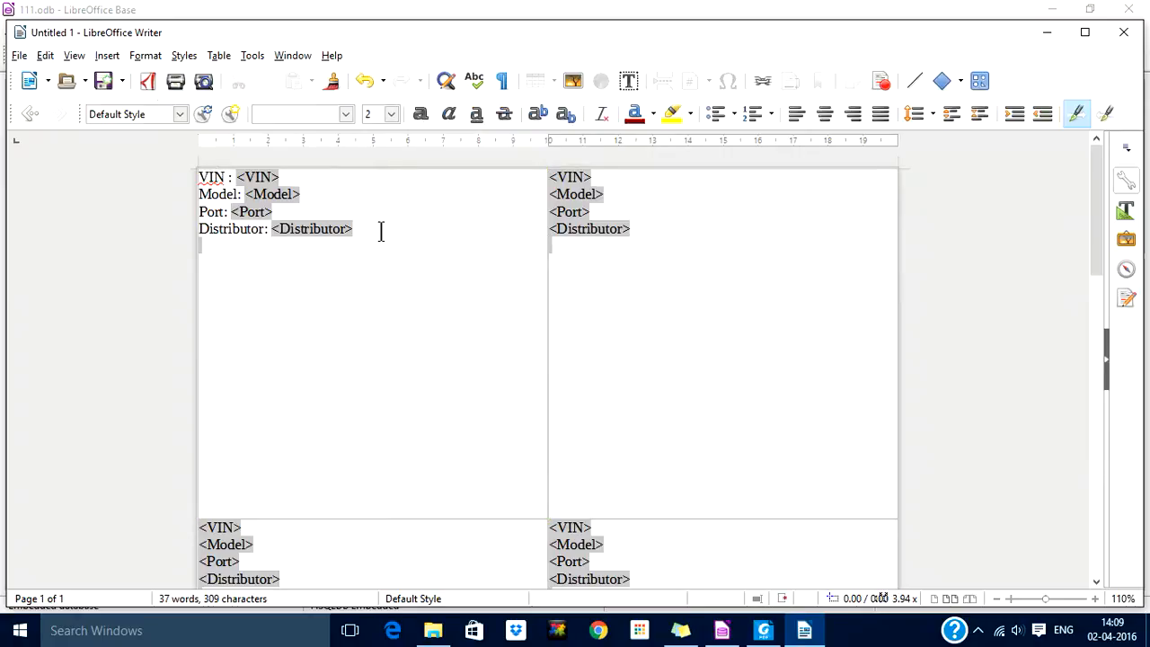
- Copy the captioned VIN, Model, Port and Distributor lines from the first label over the plain fields of the label beside it
{"action": "left_click_drag", "start_coordinate": [355, 231], "coordinate": [199, 177]}
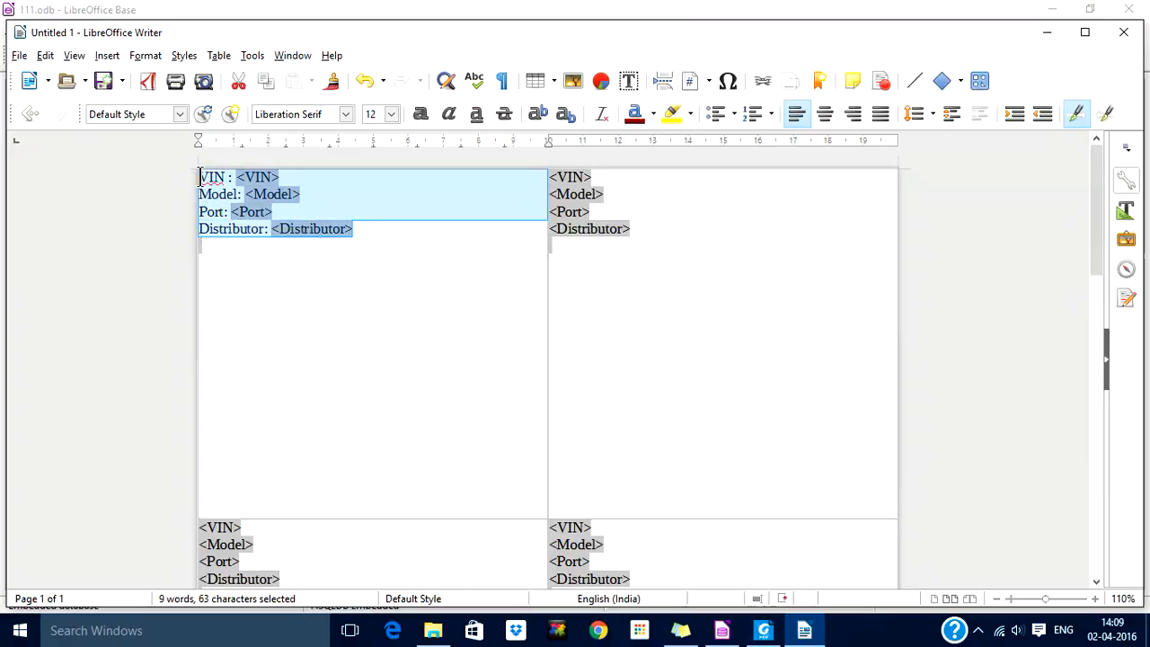
{"action": "key", "text": "ctrl+c"}
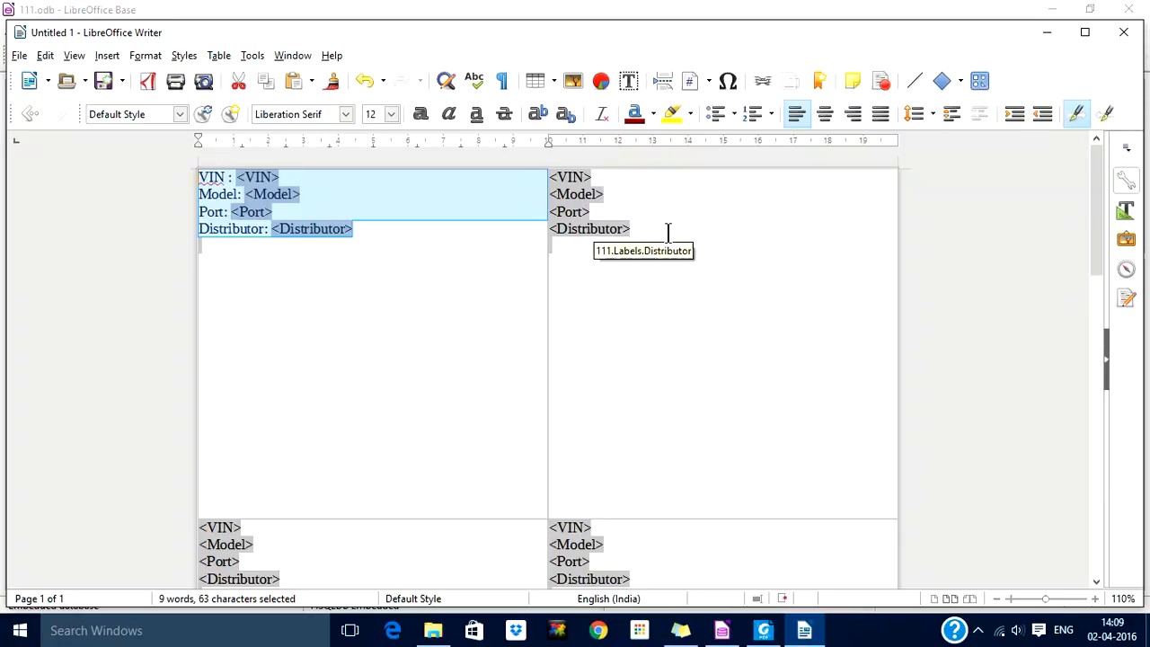
{"action": "left_click", "coordinate": [665, 233]}
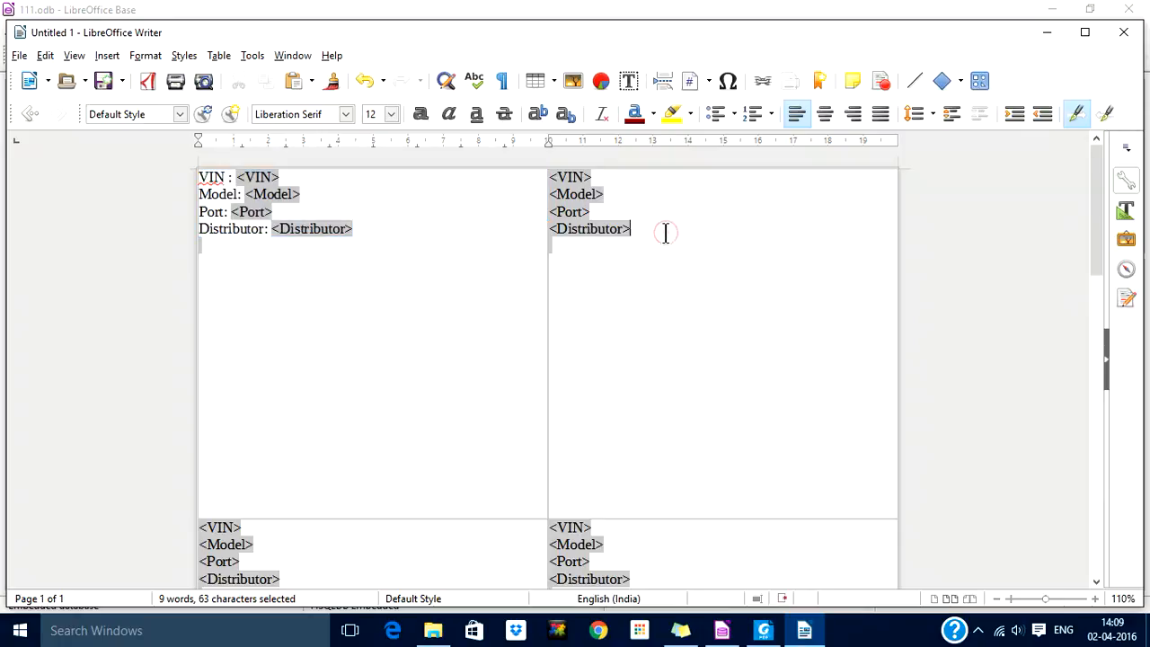
{"action": "key", "text": "ctrl+a"}
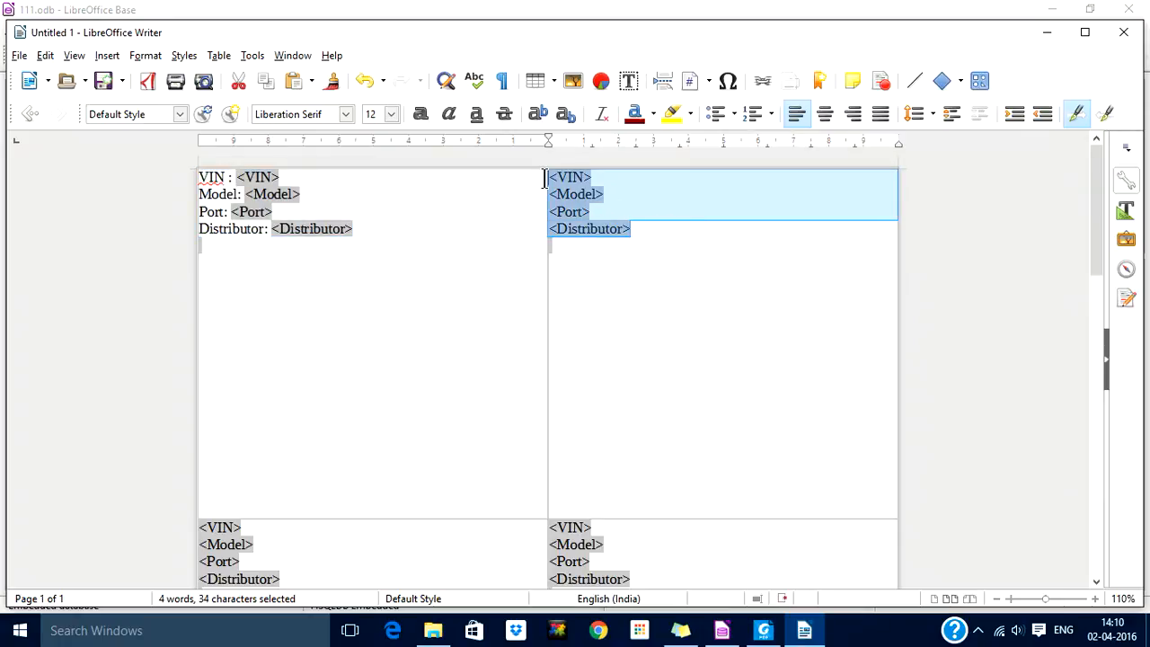
{"action": "key", "text": "ctrl+v"}
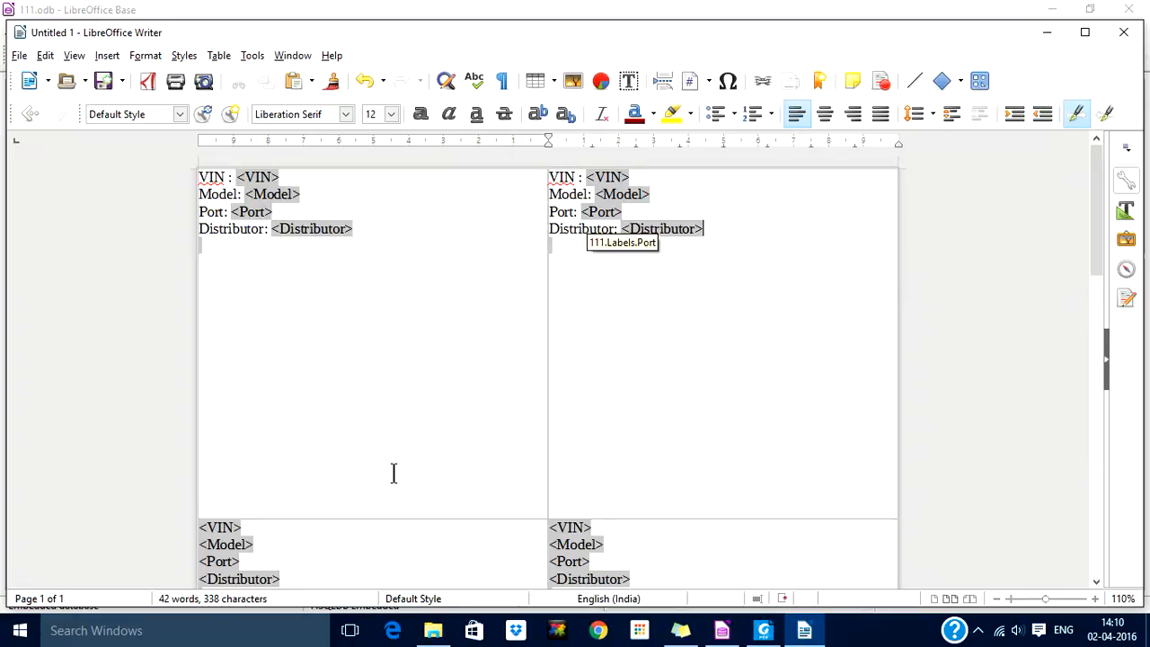
- Replace the plain fields in the remaining labels of the lower rows with the copied captioned lines
{"action": "scroll", "coordinate": [392, 474], "scroll_direction": "down", "scroll_amount": 5}
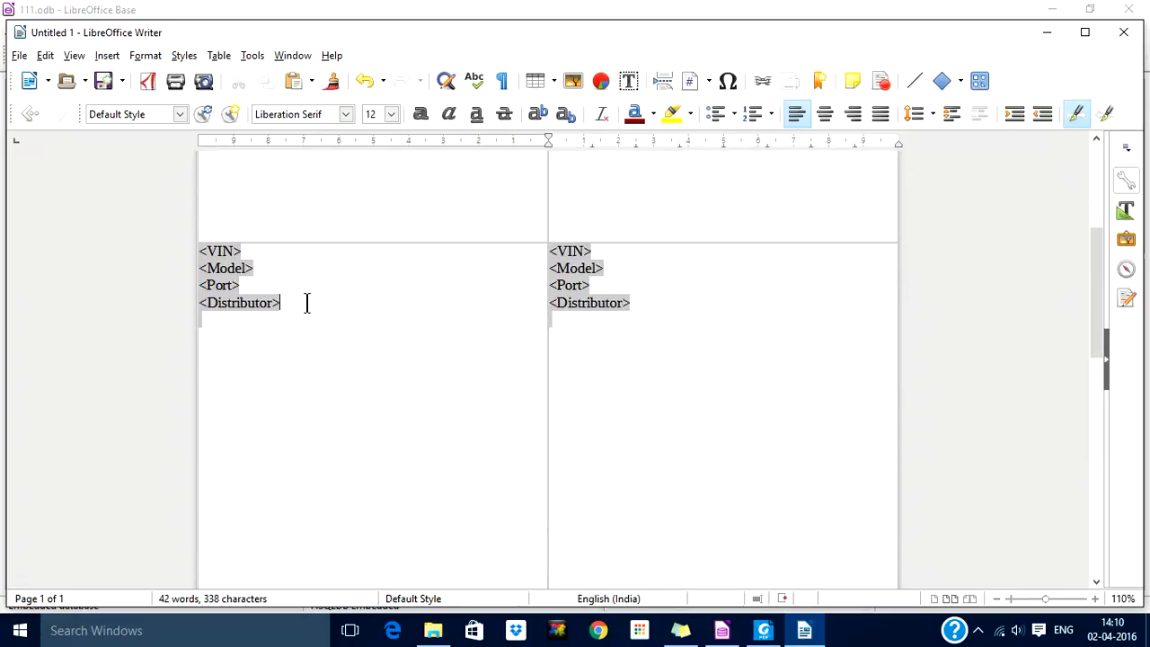
{"action": "left_click_drag", "start_coordinate": [306, 302], "coordinate": [201, 252]}
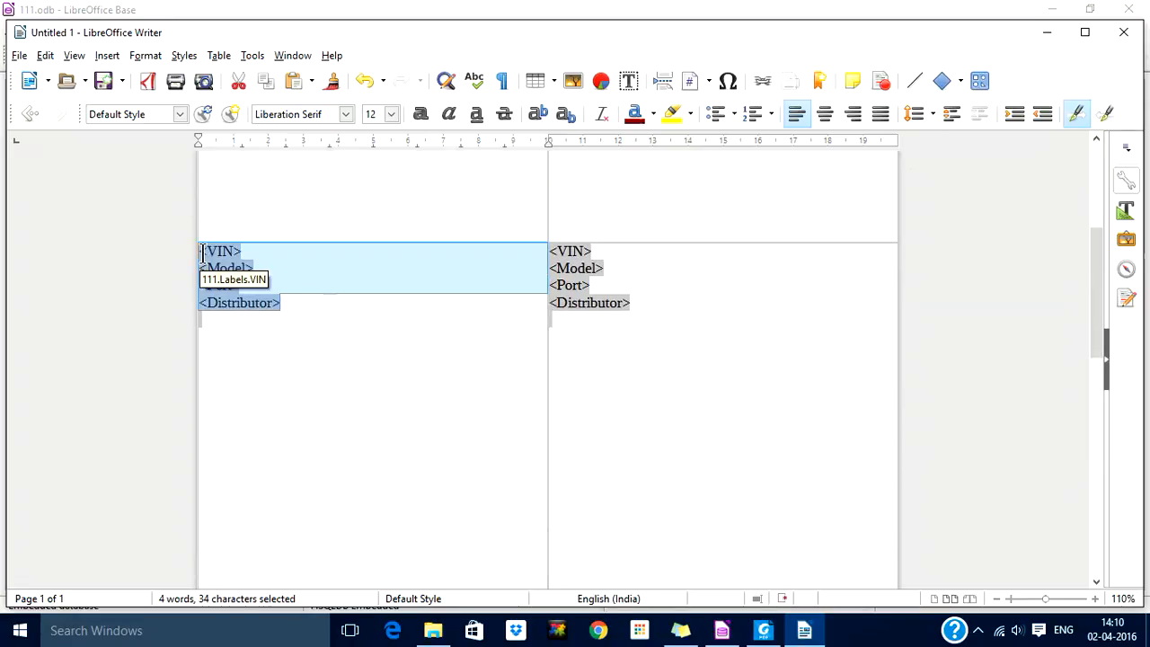
{"action": "key", "text": "ctrl+v"}
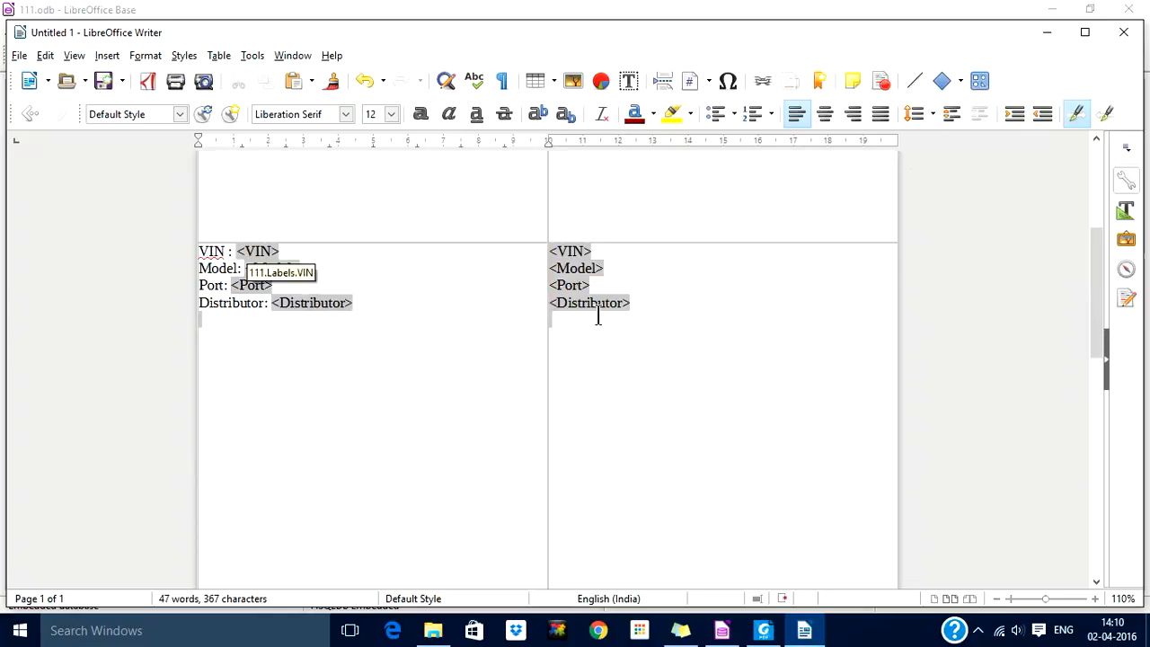
{"action": "scroll", "coordinate": [480, 368], "scroll_direction": "down", "scroll_amount": 3}
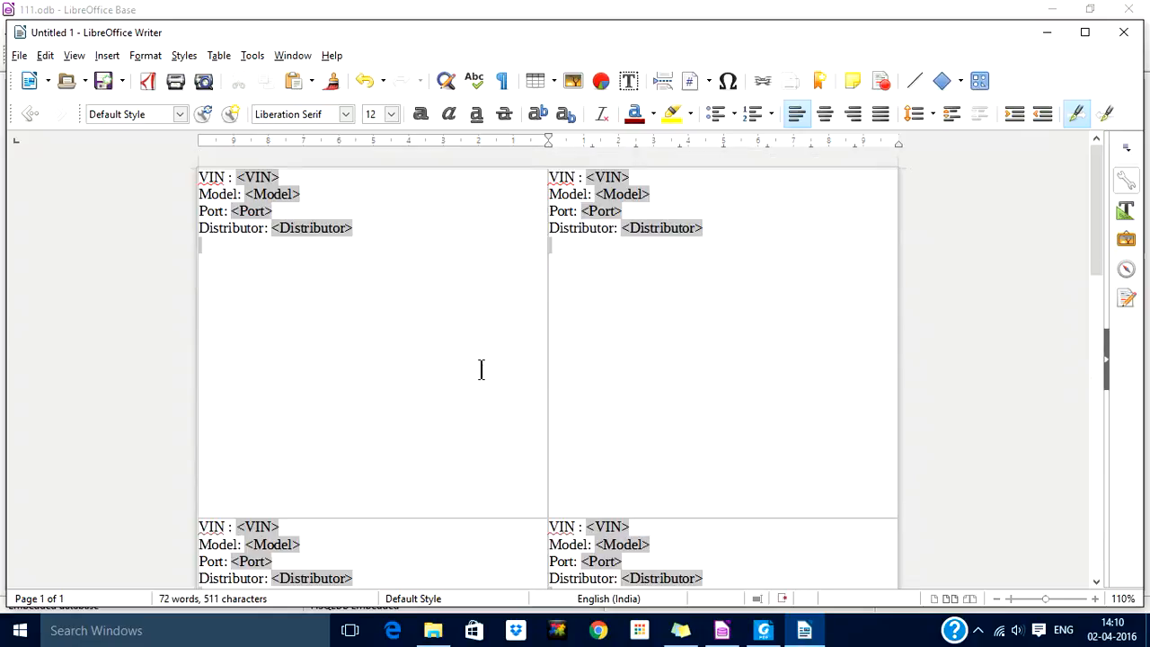
- Save the label document in the Documents folder as Labels.odt
{"action": "left_click", "coordinate": [98, 79]}
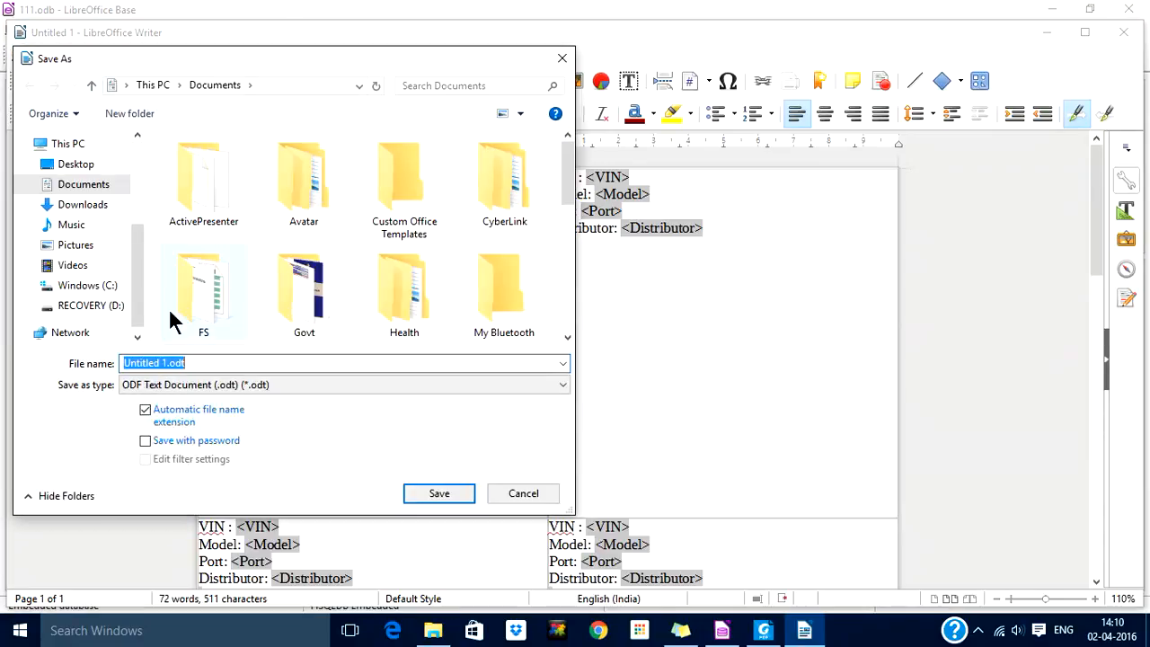
{"action": "double_click", "coordinate": [148, 363]}
{"action": "double_click", "coordinate": [148, 363]}
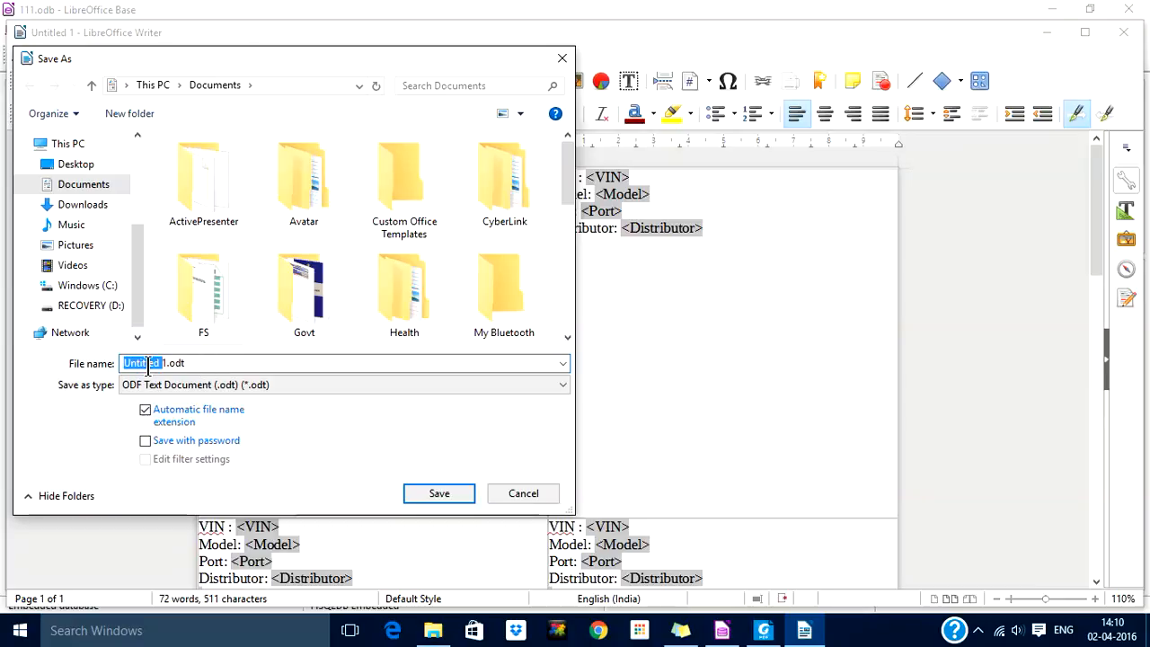
{"action": "type", "text": "Labe"}
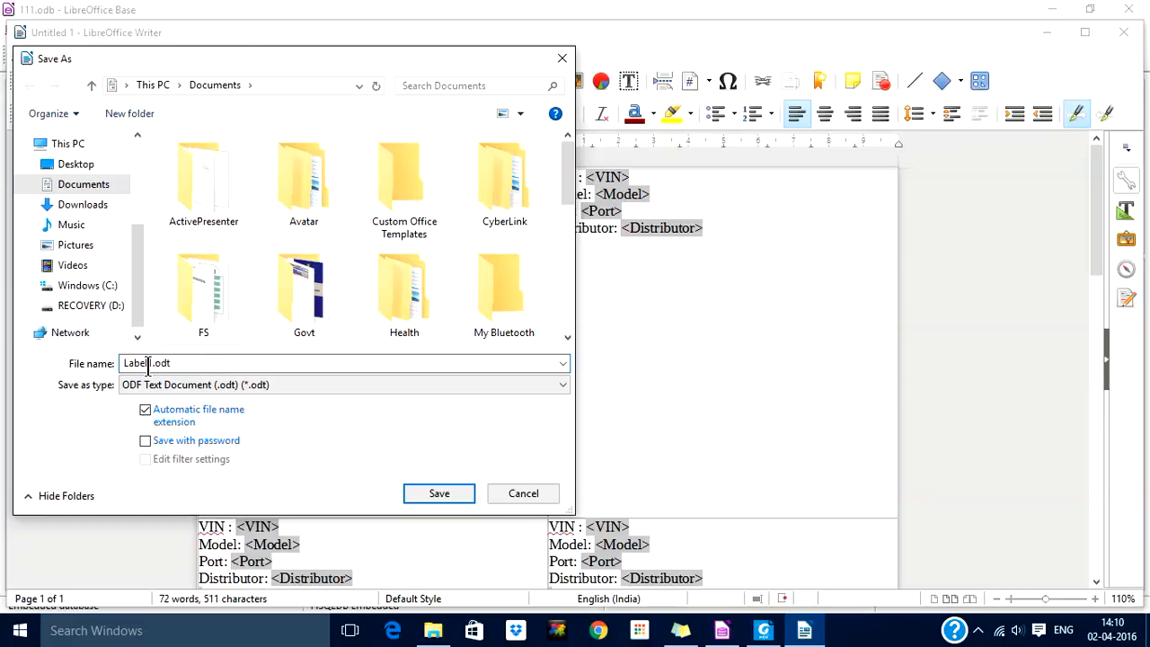
{"action": "type", "text": "l1"}
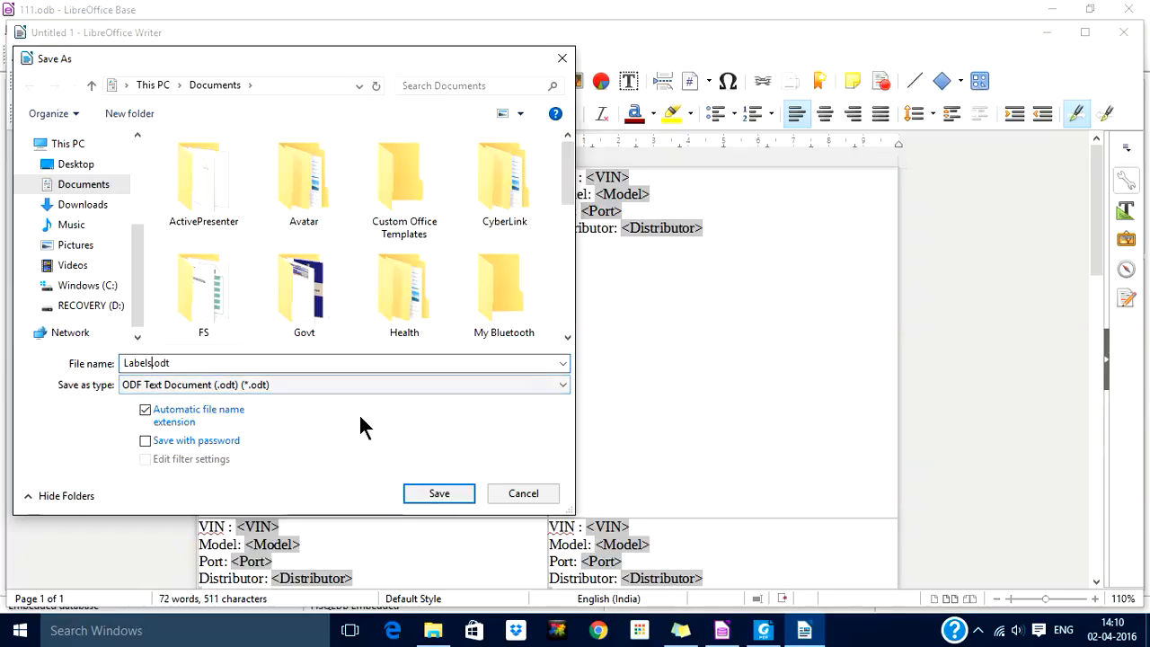
{"action": "left_click", "coordinate": [440, 497]}
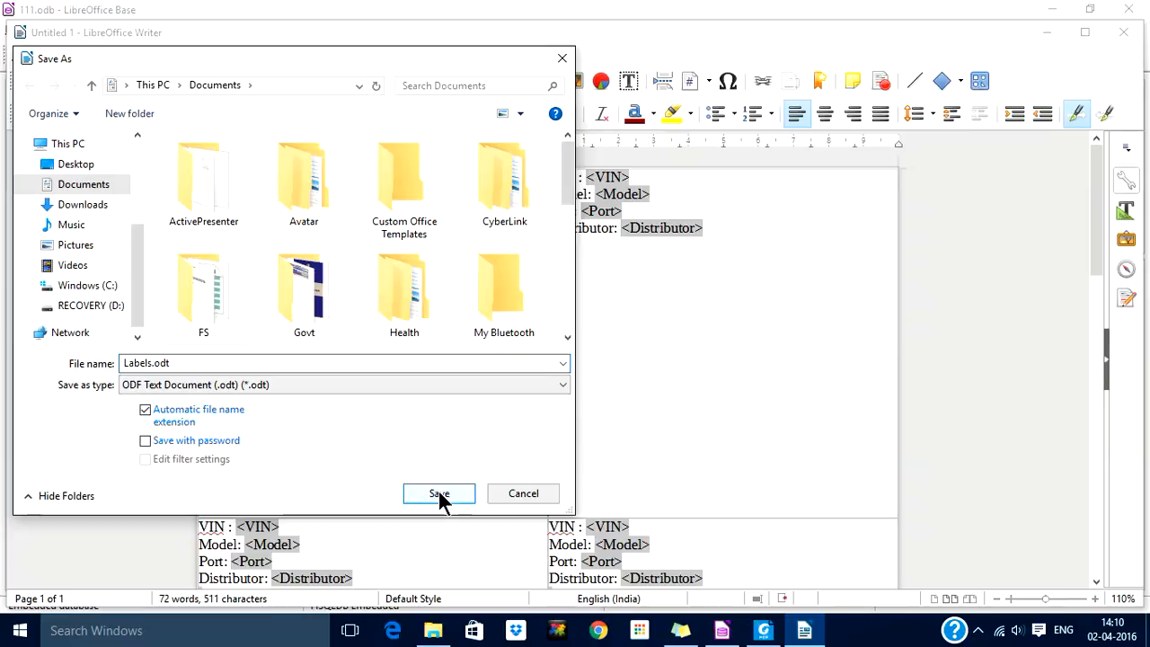
{"action": "left_click", "coordinate": [439, 495]}
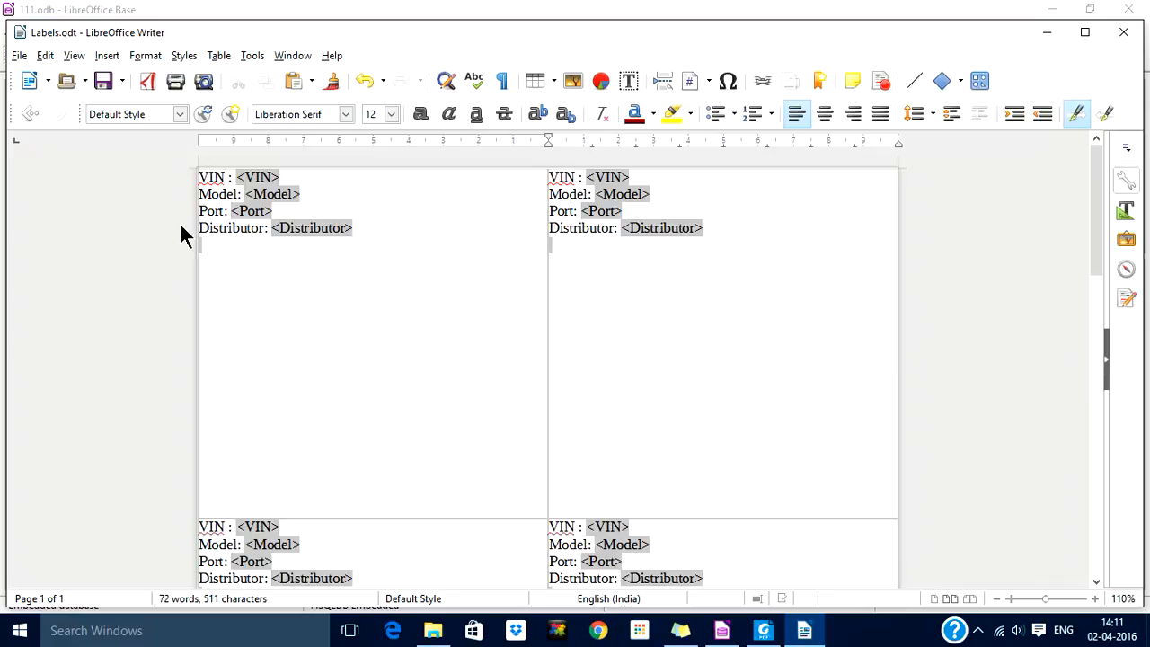
- Print the labels as a form letter for all records, with the merged output sent to a file as a single document
{"action": "left_click", "coordinate": [19, 56]}
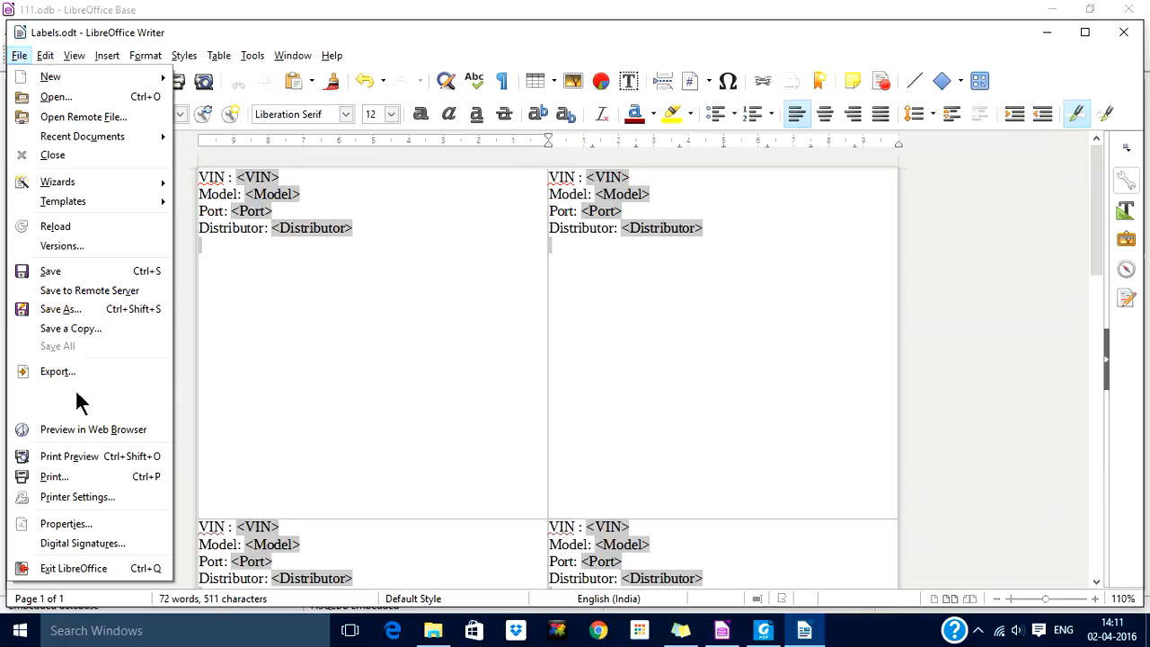
{"action": "left_click", "coordinate": [56, 480]}
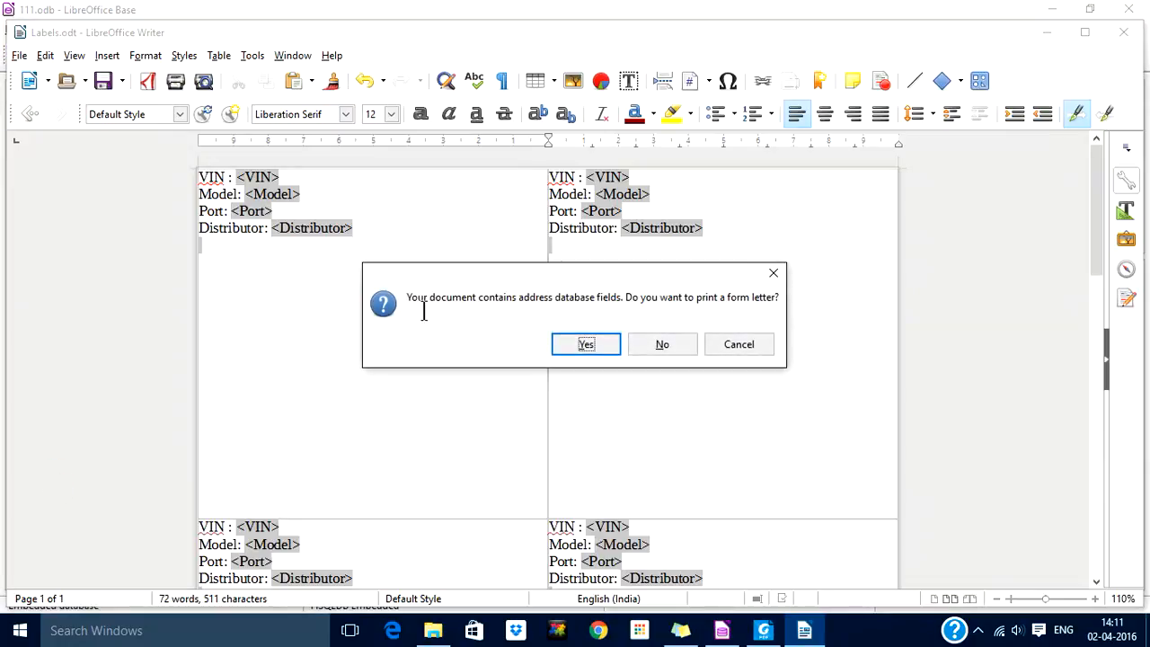
{"action": "double_click", "coordinate": [564, 296]}
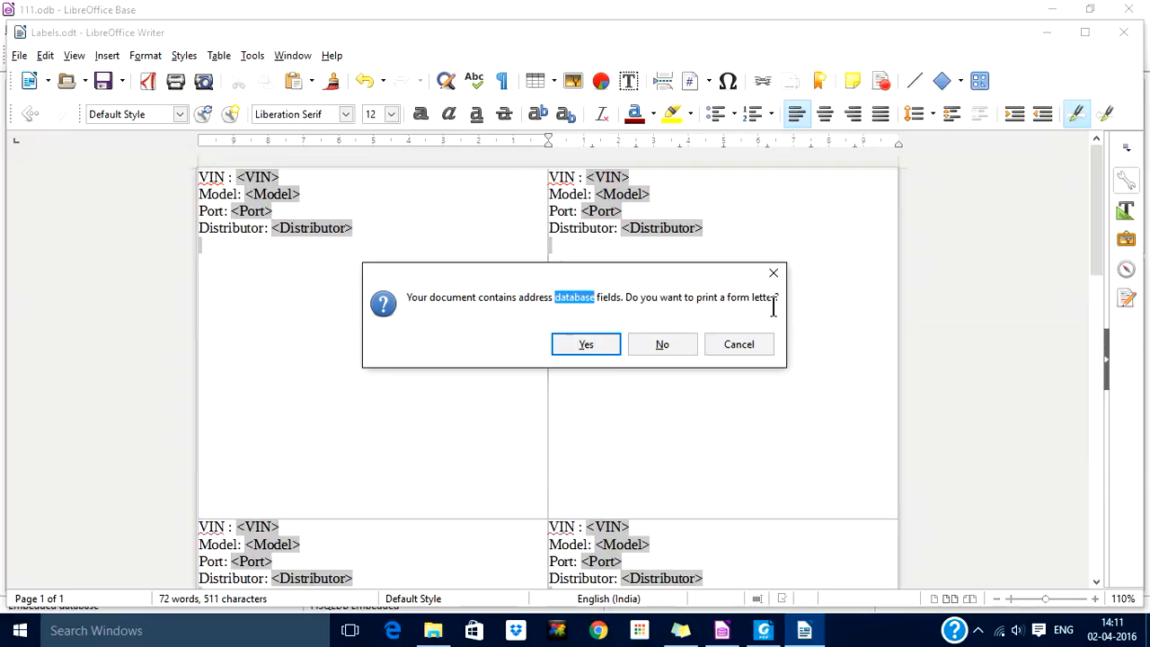
{"action": "left_click", "coordinate": [585, 349]}
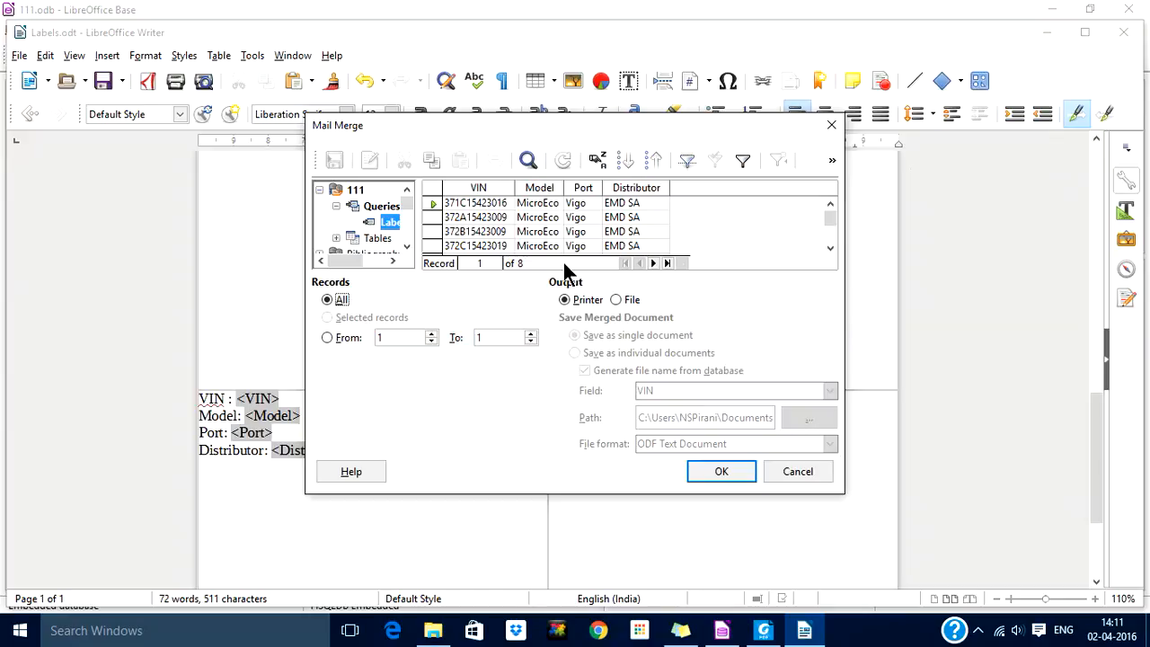
{"action": "left_click", "coordinate": [616, 300]}
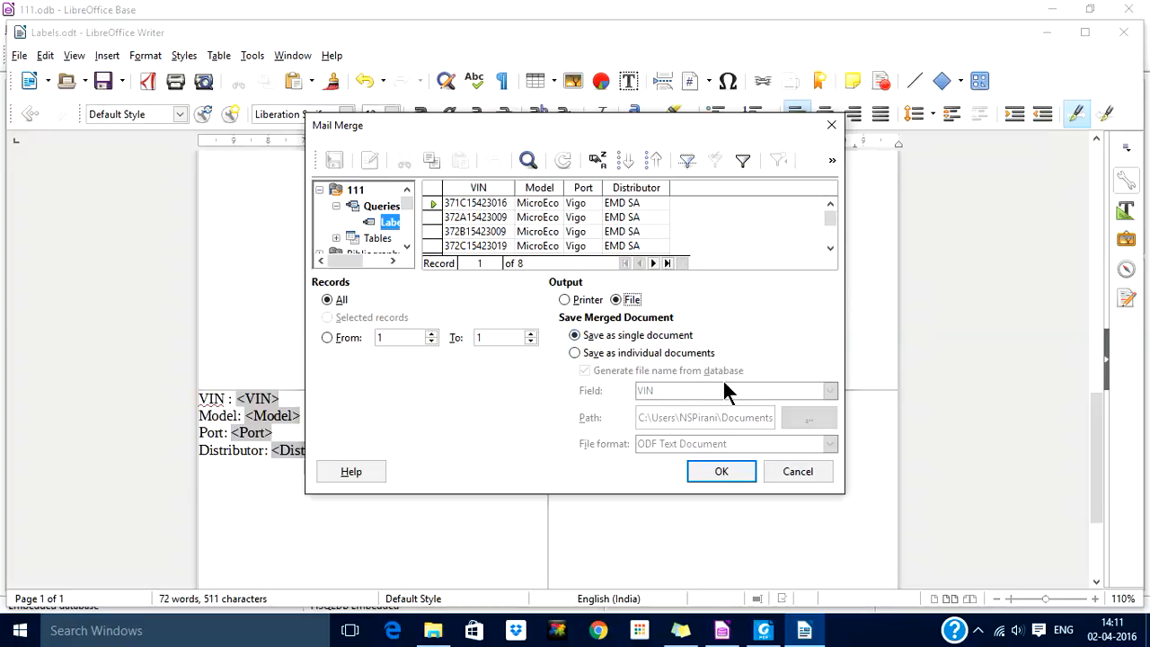
{"action": "left_click", "coordinate": [731, 473]}
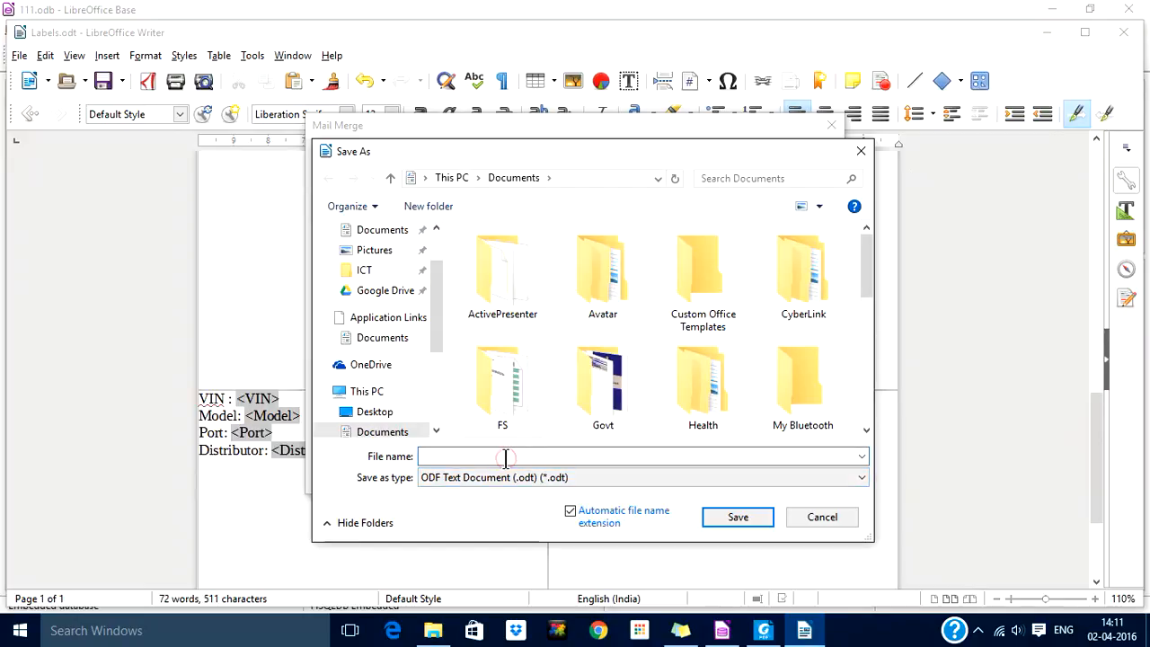
- Save the merged labels in the Documents folder as Labels.pdf in PDF format
{"action": "type", "text": "Labels"}
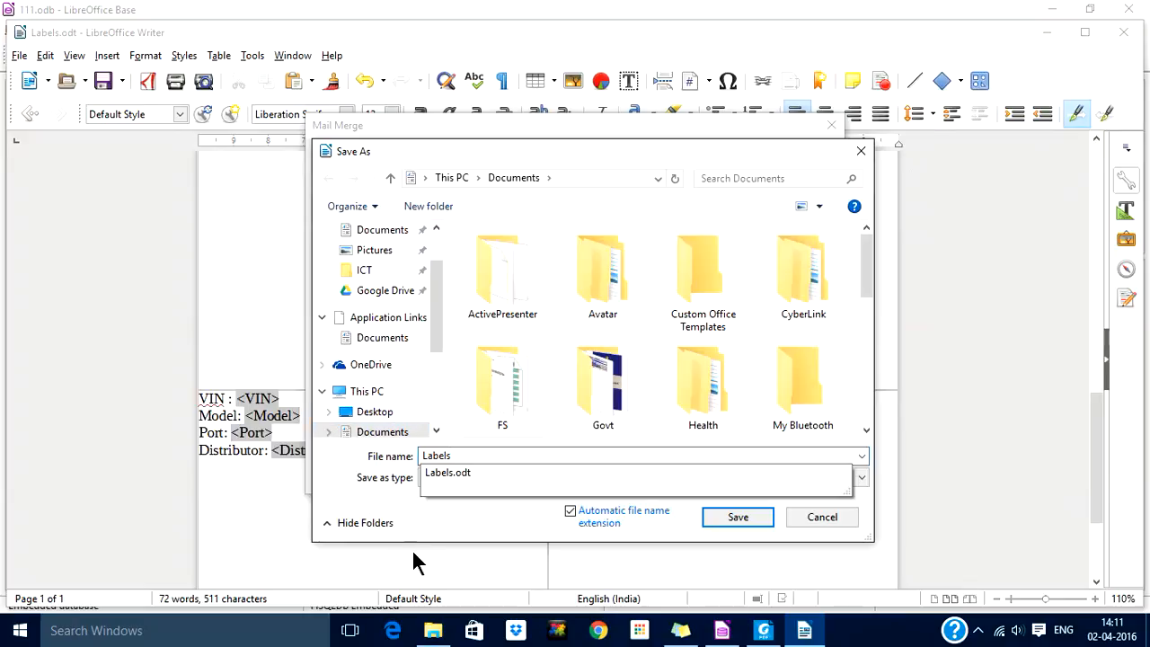
{"action": "left_click", "coordinate": [454, 521]}
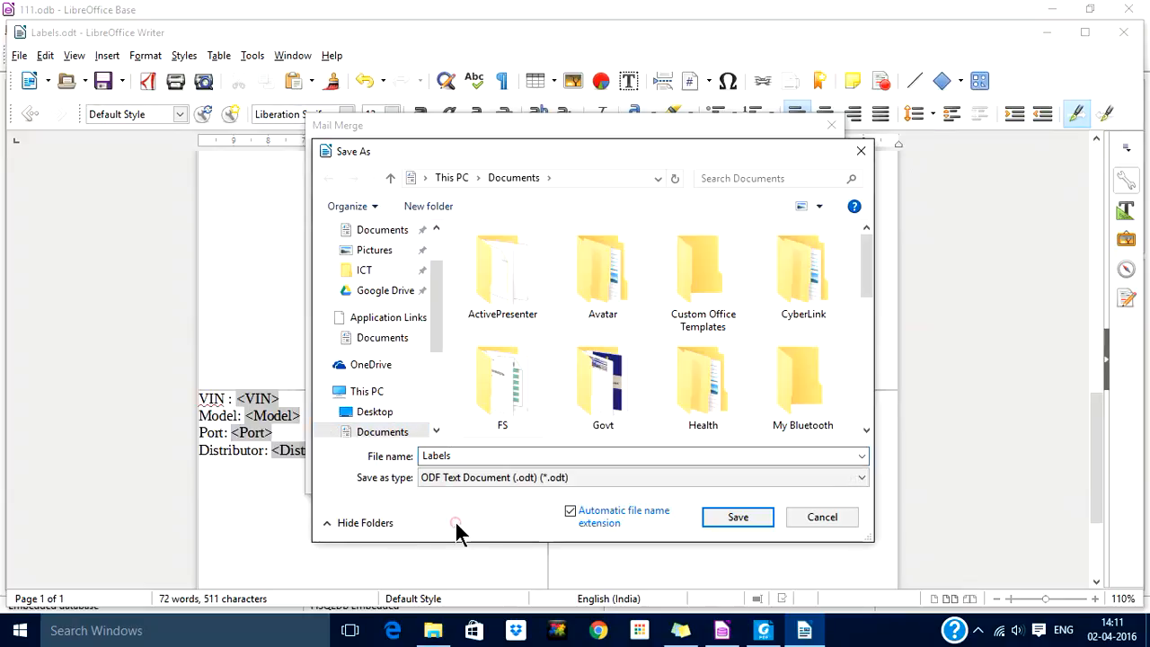
{"action": "left_click", "coordinate": [626, 483]}
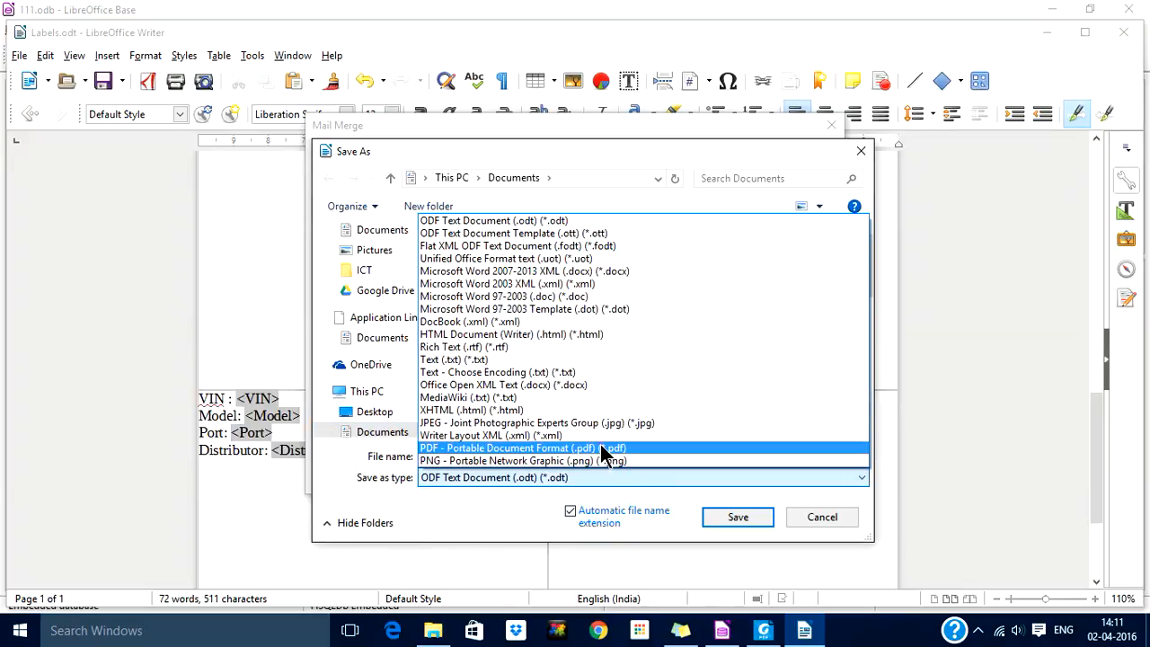
{"action": "left_click", "coordinate": [600, 447]}
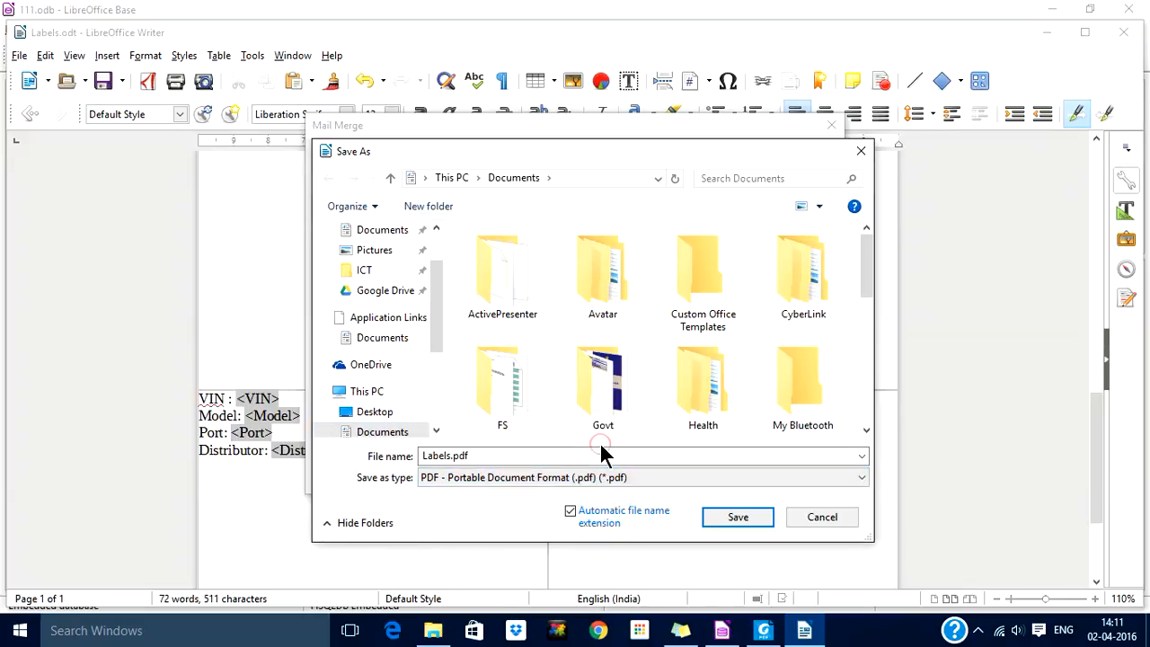
{"action": "left_click", "coordinate": [724, 511]}
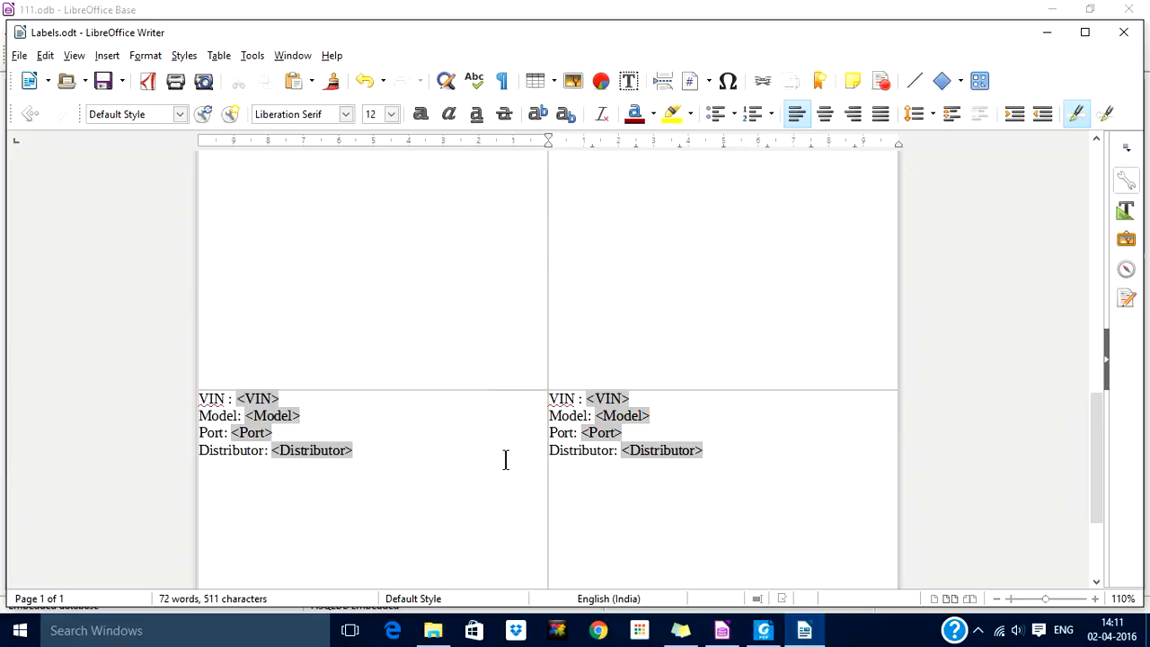
- Switch to File Explorer and locate Labels.pdf in the Documents folder
{"action": "left_click", "coordinate": [432, 631]}
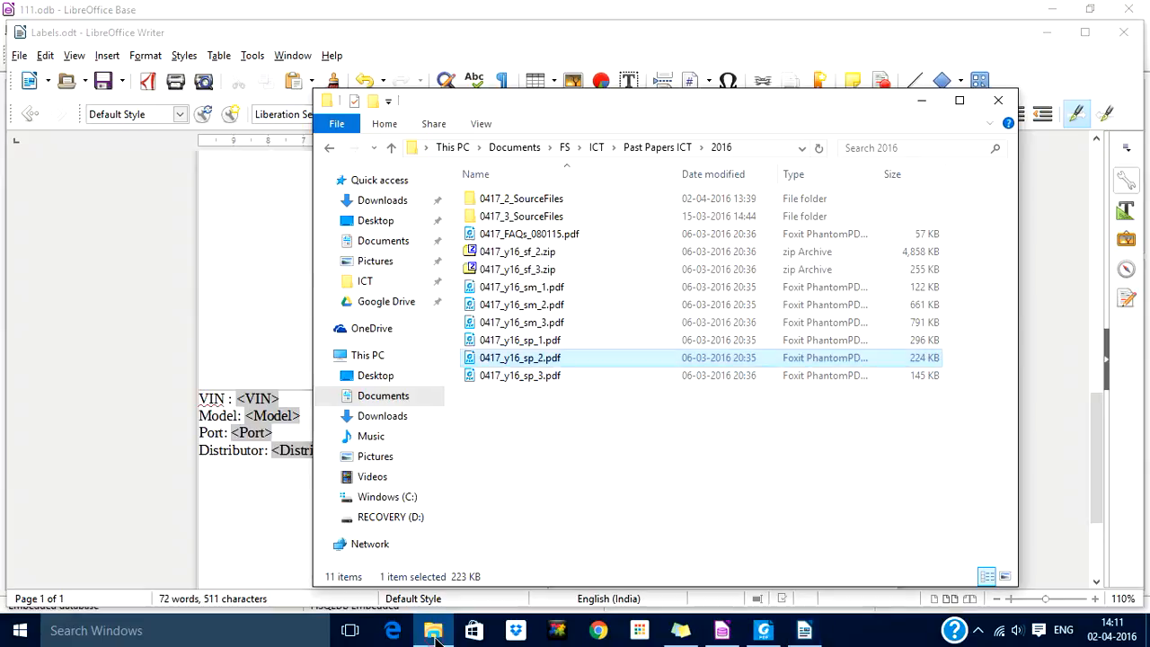
{"action": "left_click", "coordinate": [382, 201]}
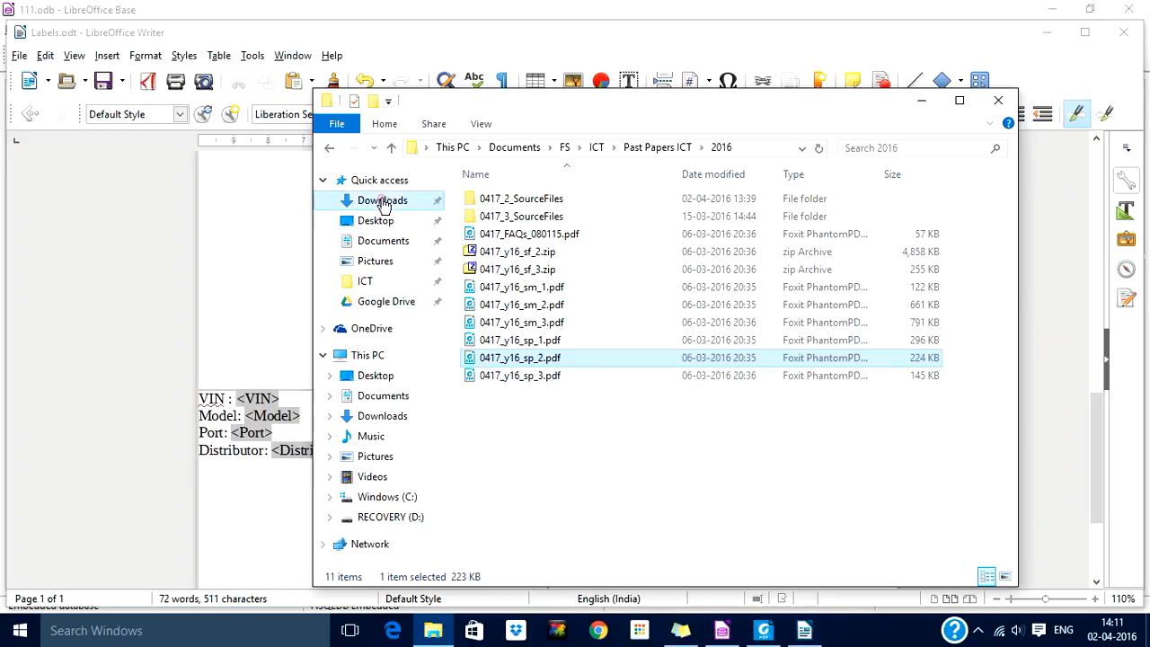
{"action": "left_click", "coordinate": [382, 240]}
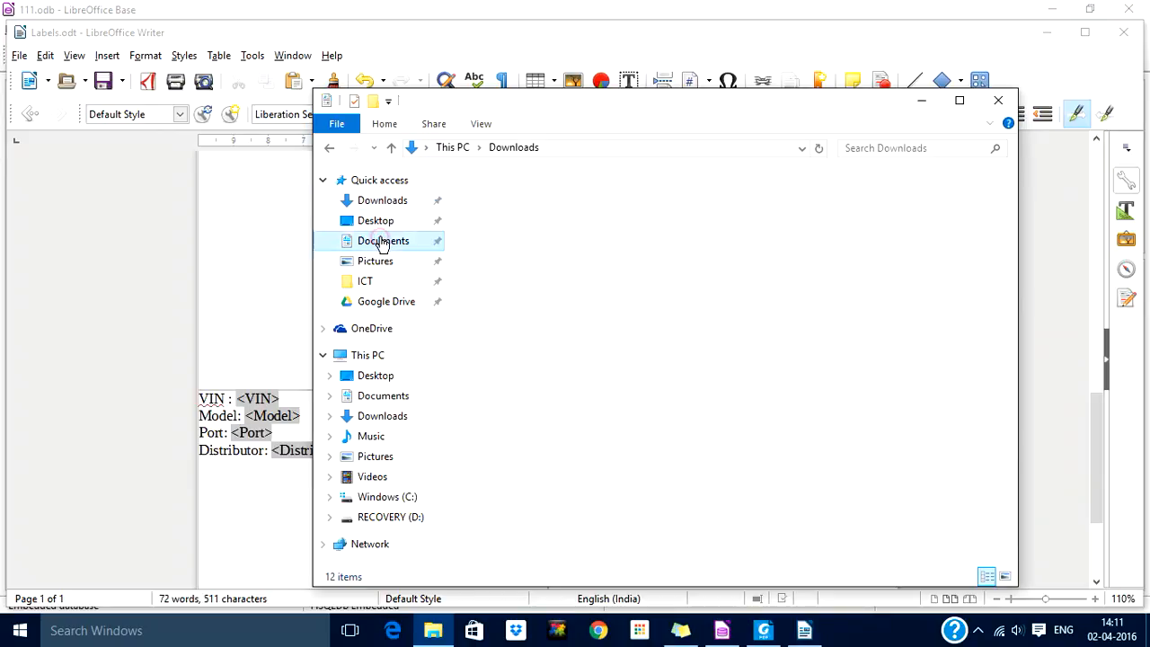
{"action": "scroll", "coordinate": [615, 325], "scroll_direction": "down", "scroll_amount": 3}
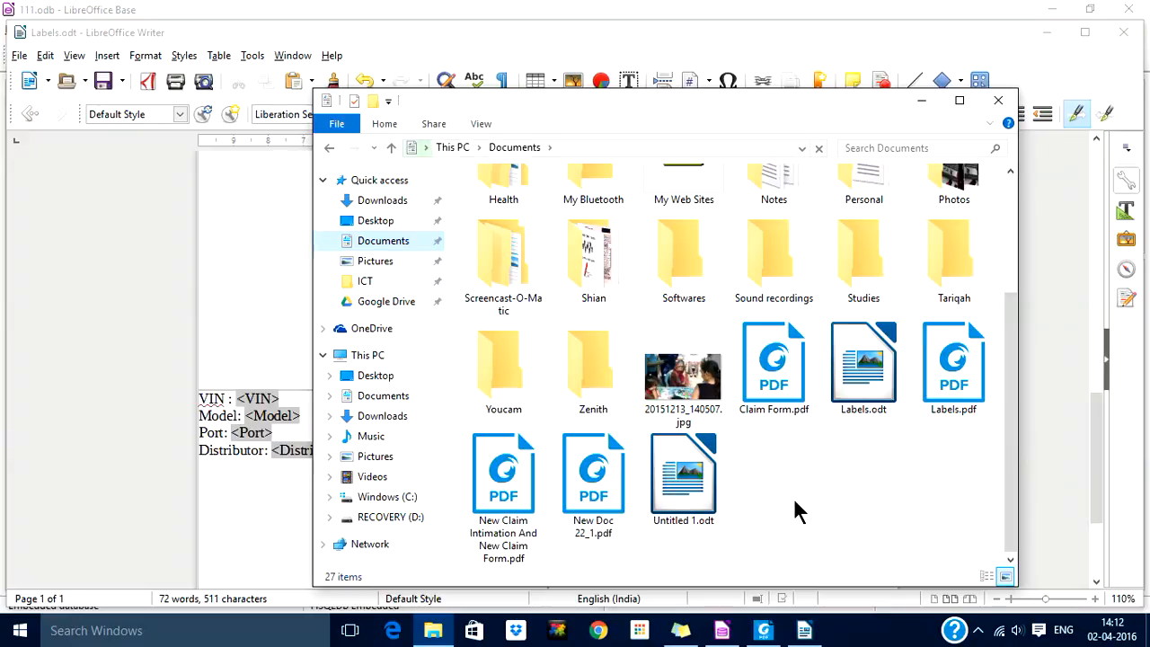
- Open Labels.pdf in Foxit PhantomPDF and examine the VIN, Model, Port and Distributor entries of the merged labels on both pages
{"action": "double_click", "coordinate": [954, 361]}
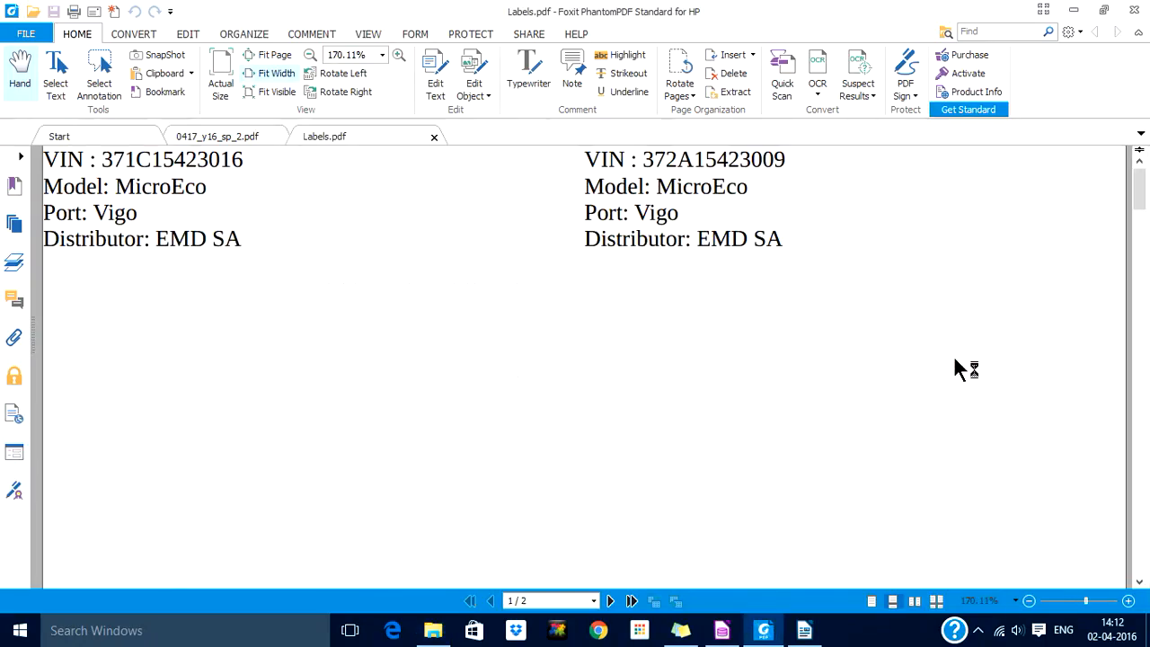
{"action": "scroll", "coordinate": [412, 301], "scroll_direction": "up", "scroll_amount": 1}
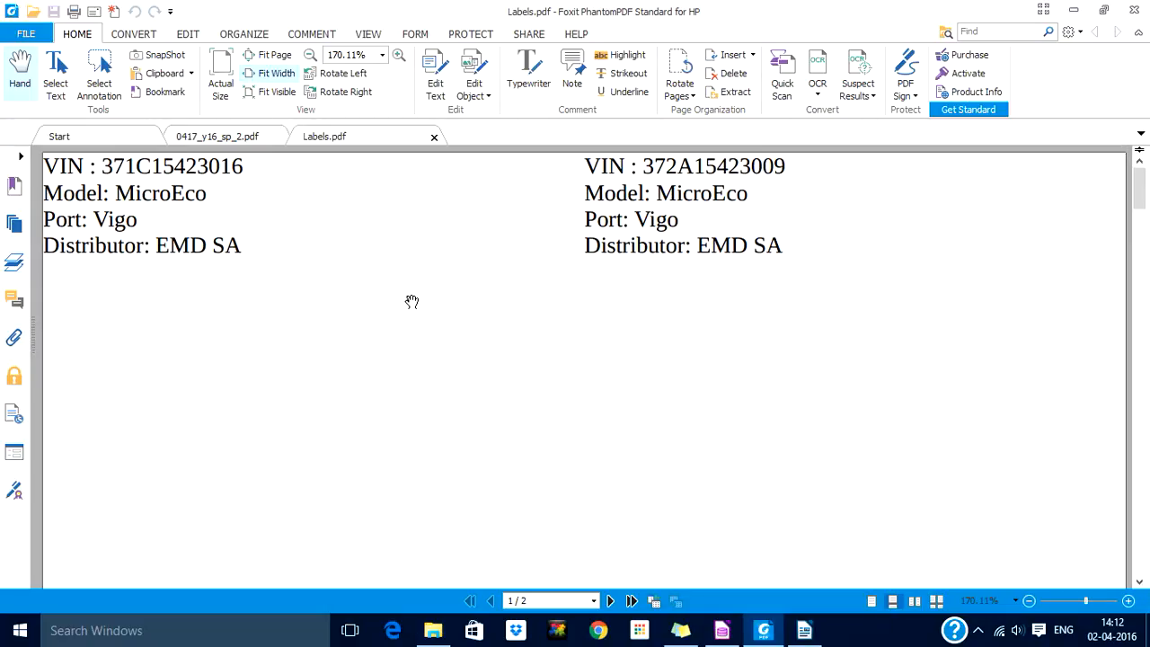
{"action": "scroll", "coordinate": [411, 302], "scroll_direction": "down", "scroll_amount": 4}
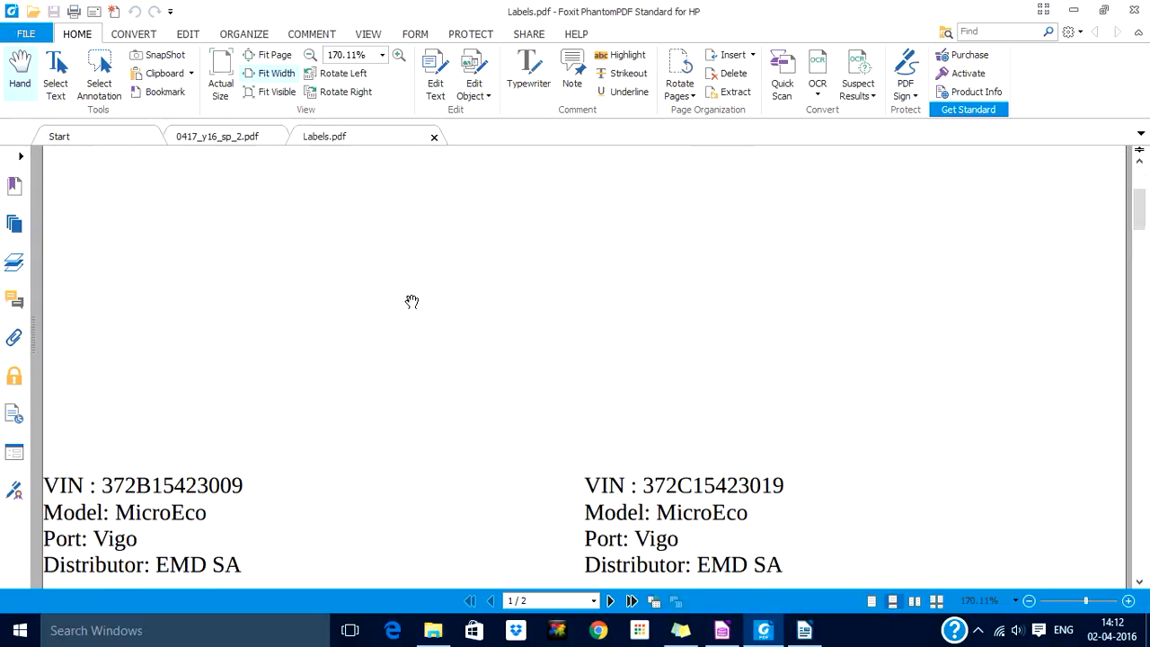
{"action": "scroll", "coordinate": [412, 302], "scroll_direction": "down", "scroll_amount": 10}
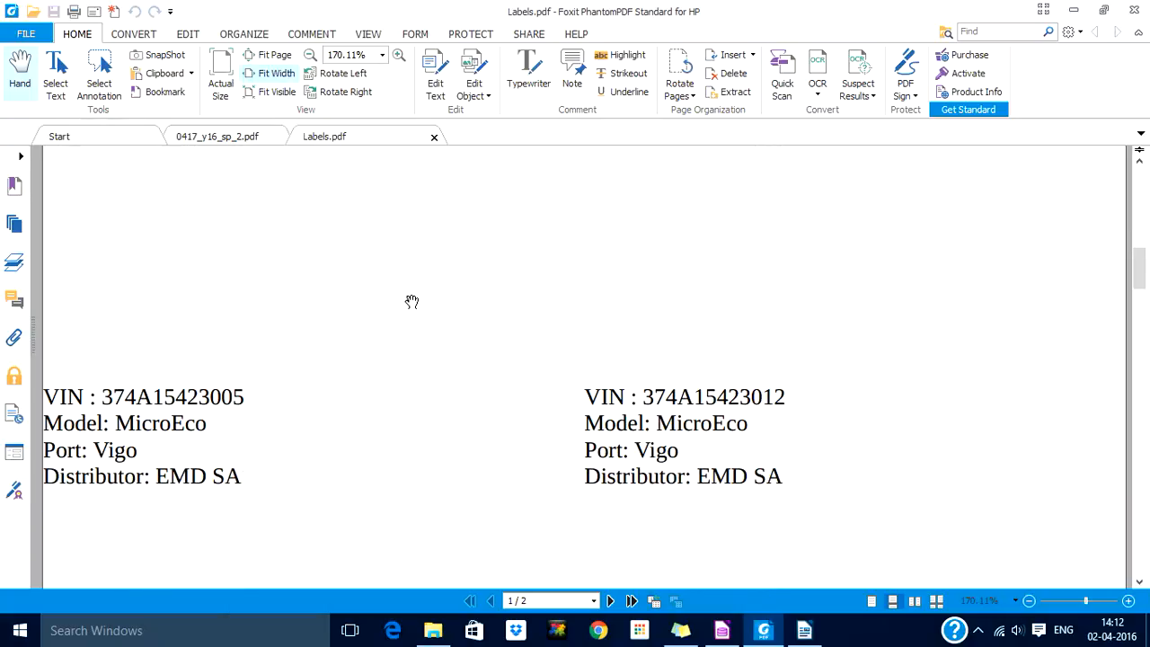
{"action": "scroll", "coordinate": [411, 302], "scroll_direction": "down", "scroll_amount": 10}
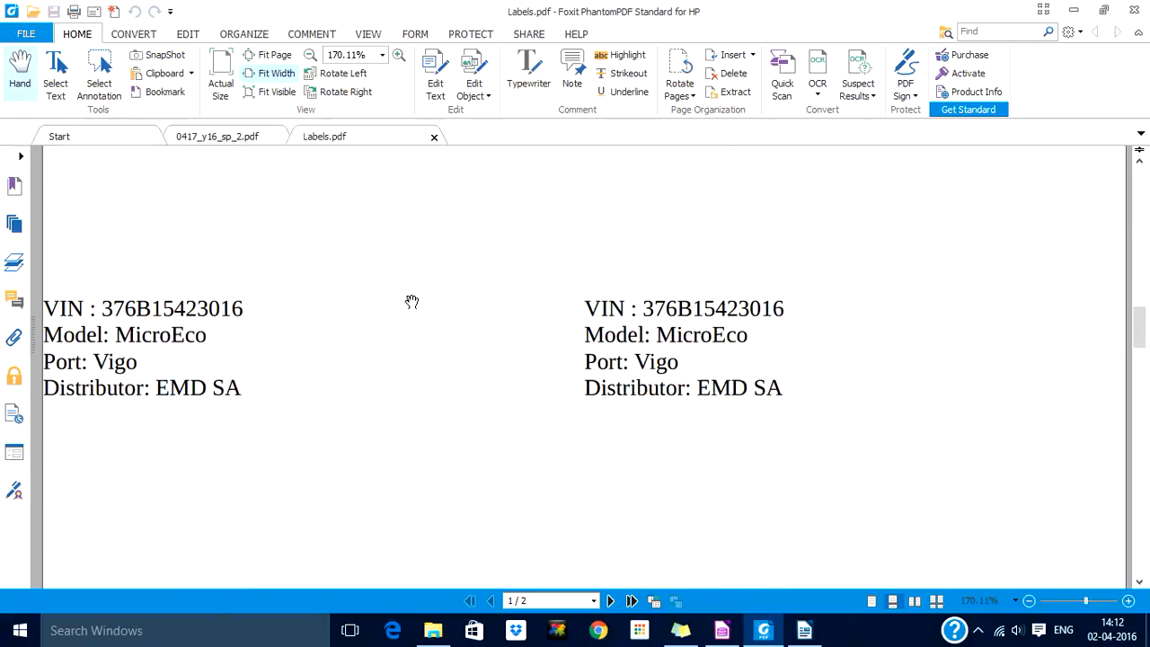
{"action": "scroll", "coordinate": [412, 301], "scroll_direction": "down", "scroll_amount": 10}
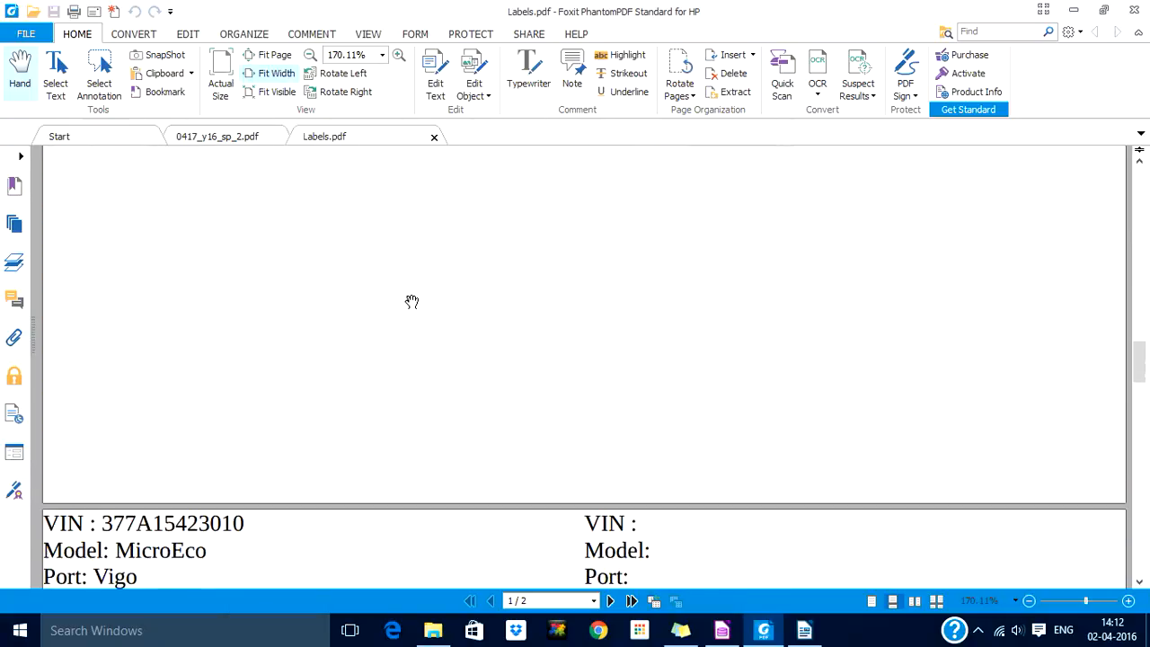
{"action": "scroll", "coordinate": [411, 301], "scroll_direction": "down", "scroll_amount": 10}
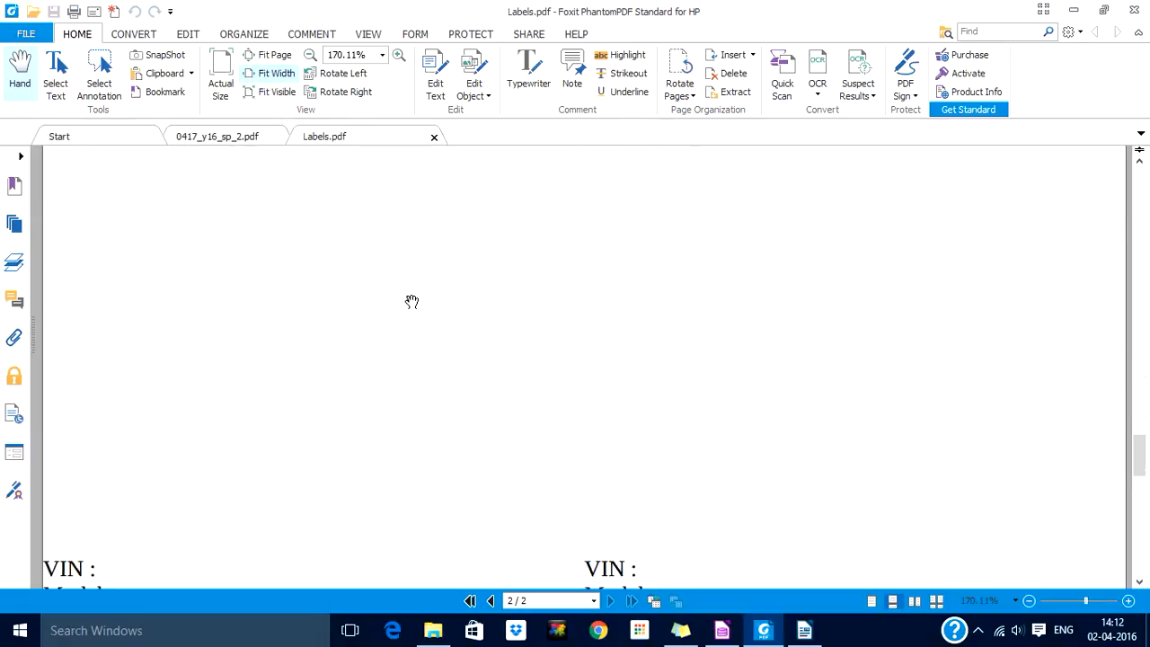
{"action": "scroll", "coordinate": [411, 301], "scroll_direction": "down", "scroll_amount": 10}
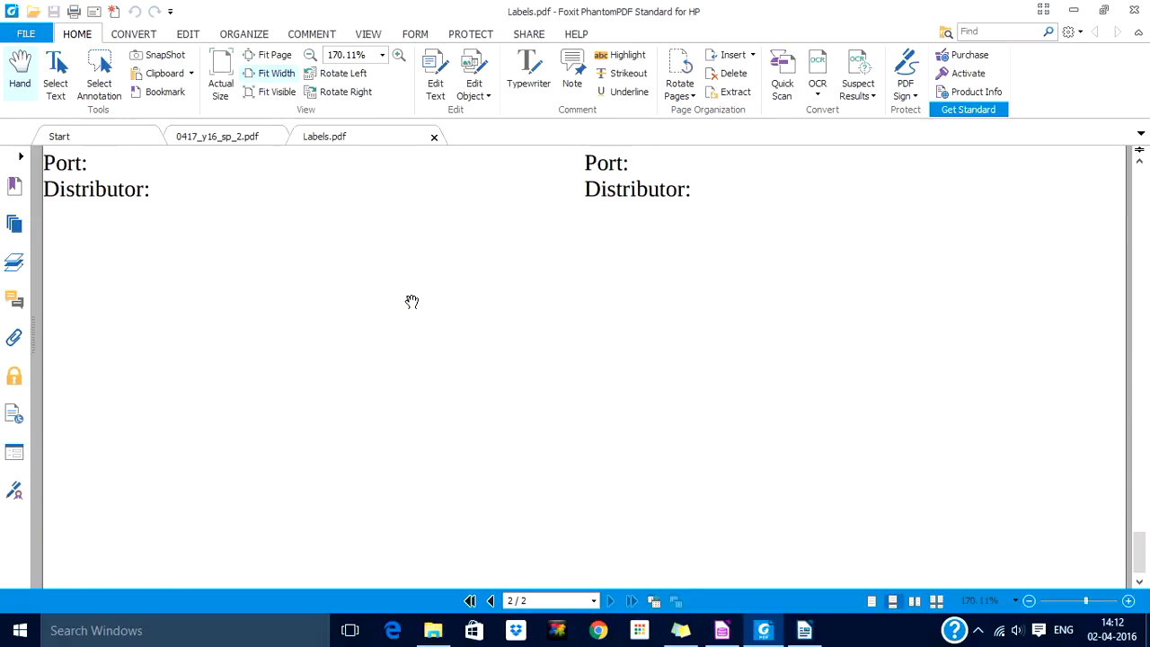
{"action": "scroll", "coordinate": [412, 302], "scroll_direction": "up", "scroll_amount": 10}
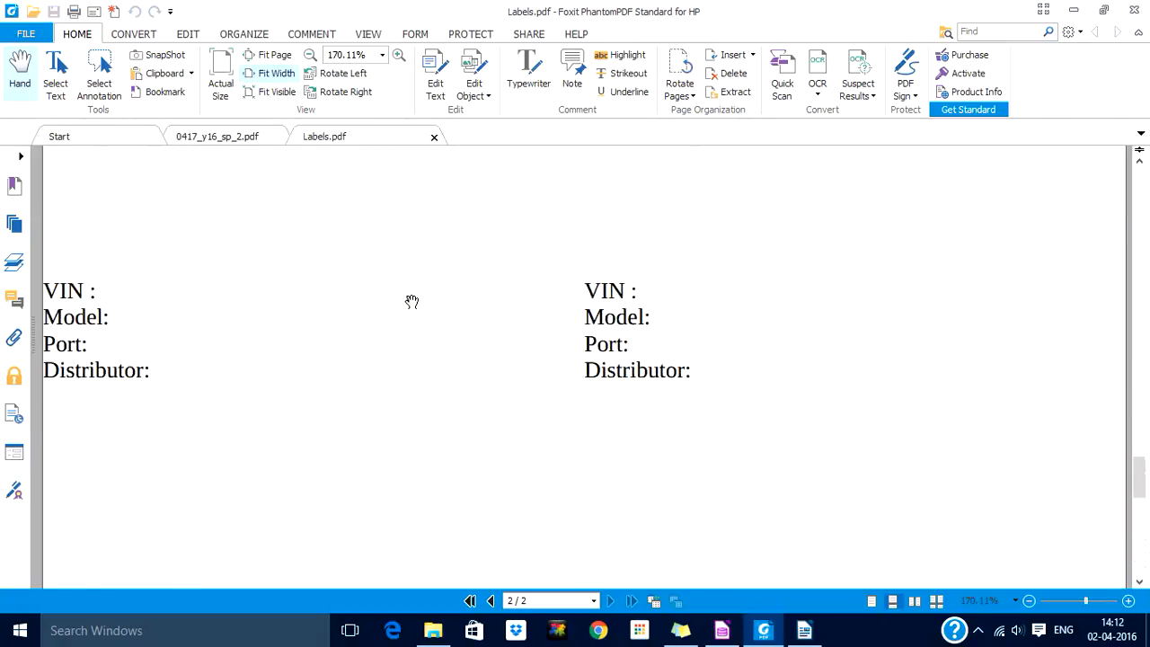